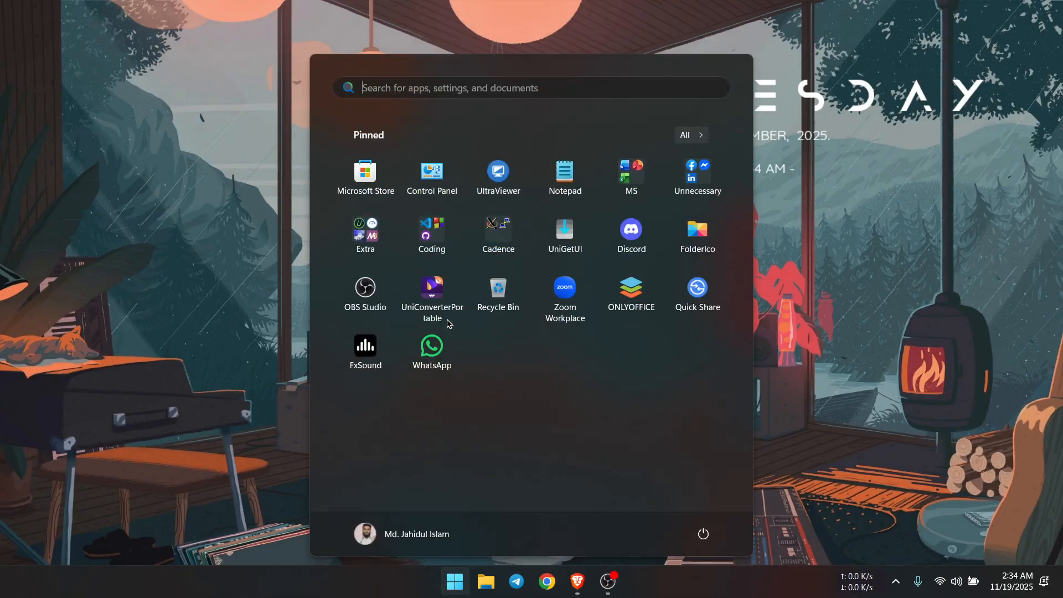
- Start the VcXsrv X server with multiple windows, display number -1 and the remaining default settings
{"action": "left_click", "coordinate": [432, 243]}
{"action": "left_click", "coordinate": [412, 293]}
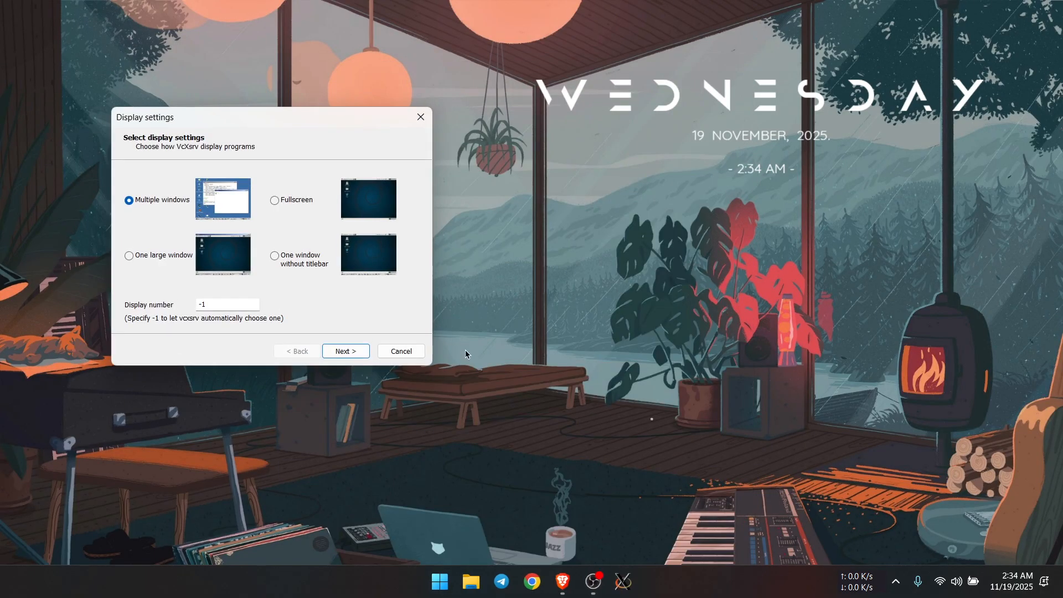
{"action": "left_click", "coordinate": [344, 351]}
{"action": "left_click", "coordinate": [345, 351]}
{"action": "left_click", "coordinate": [345, 351]}
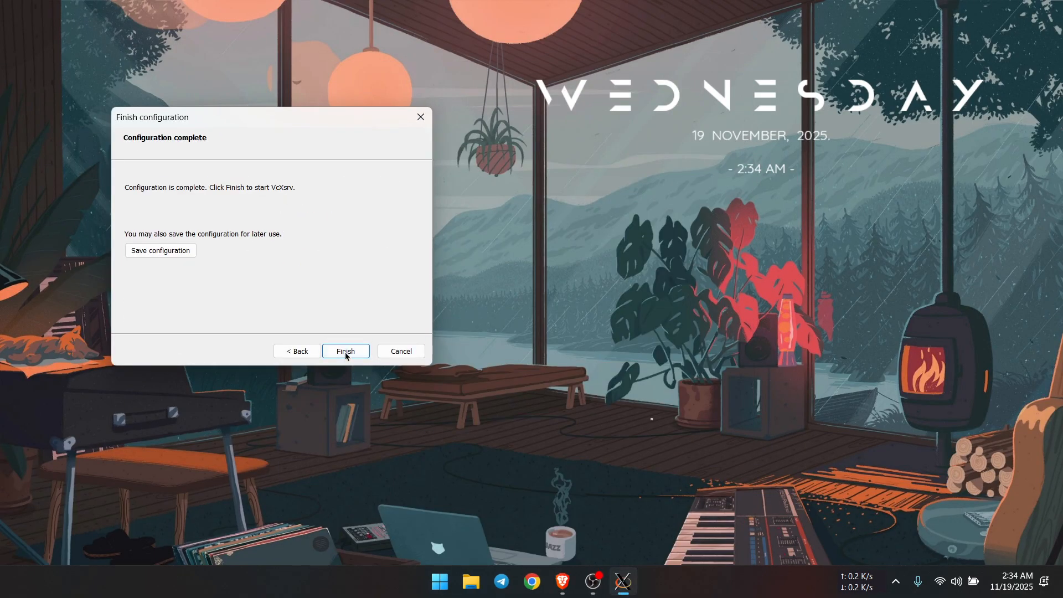
{"action": "left_click", "coordinate": [346, 351]}
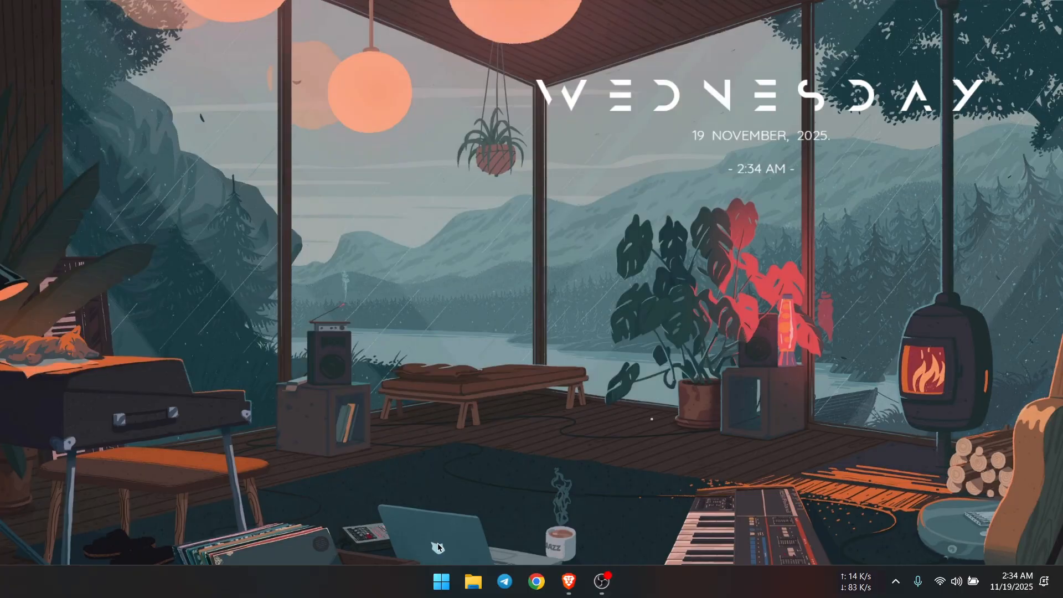
- Switch to PuTTY and load the saved session CSE458
{"action": "left_click", "coordinate": [441, 581]}
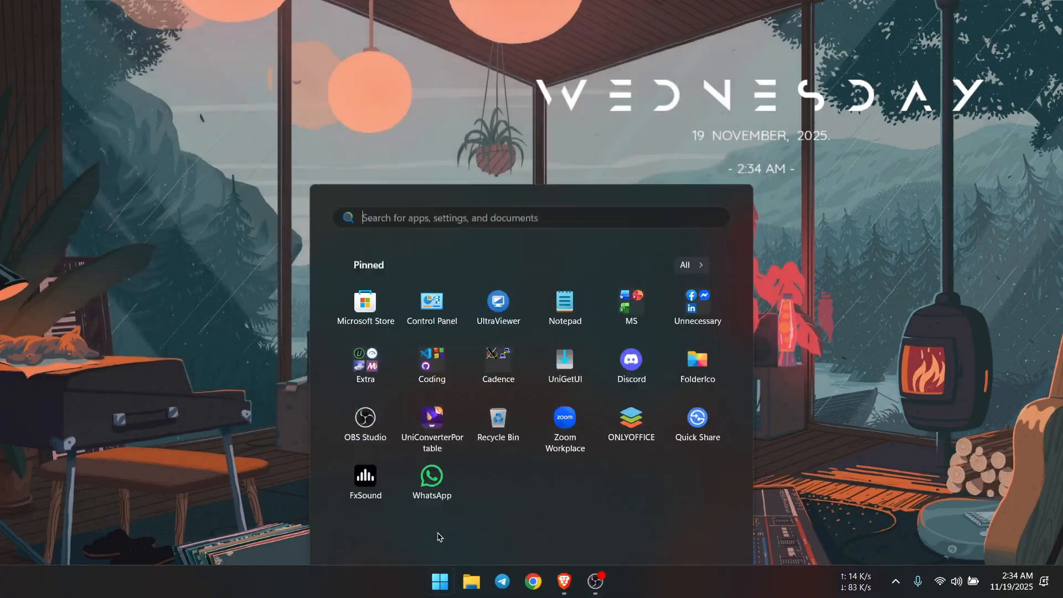
{"action": "left_click", "coordinate": [485, 263]}
{"action": "left_click", "coordinate": [485, 269]}
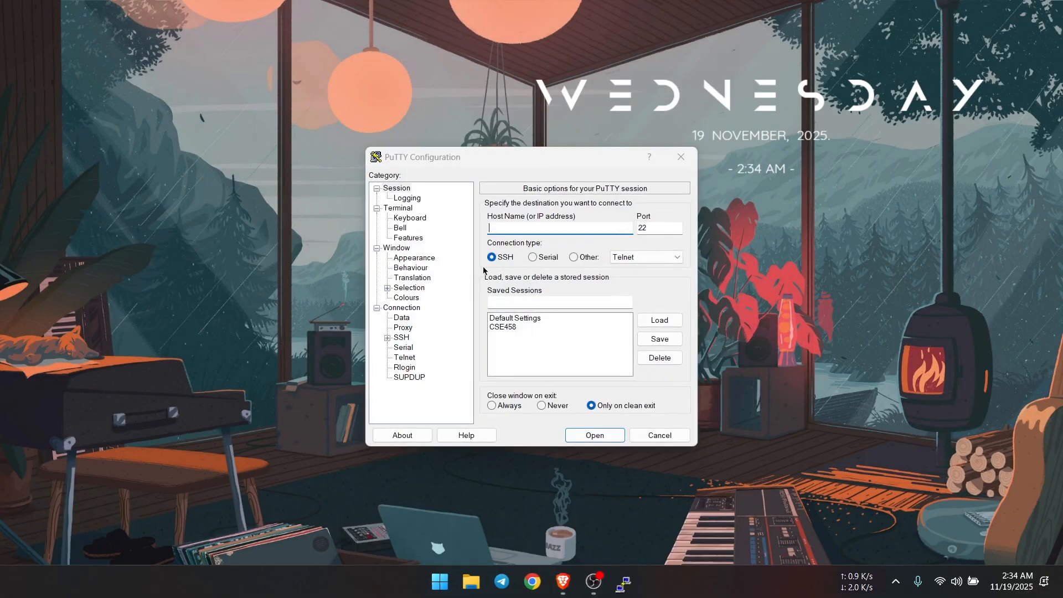
{"action": "left_click", "coordinate": [515, 327]}
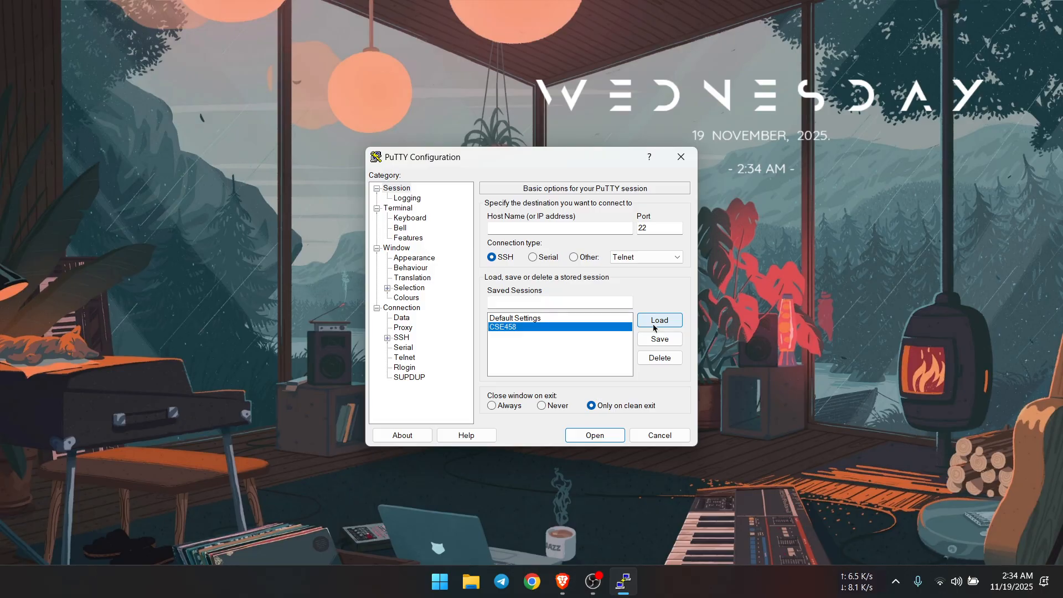
{"action": "left_click", "coordinate": [653, 321]}
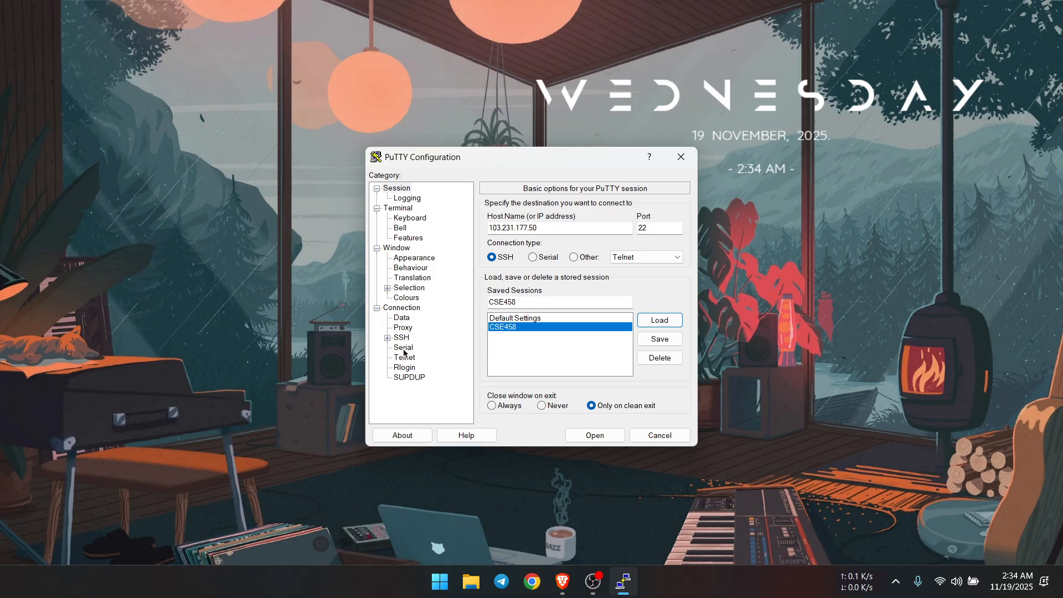
- Enable X11 forwarding for the SSH session and open the connection
{"action": "left_click", "coordinate": [388, 337]}
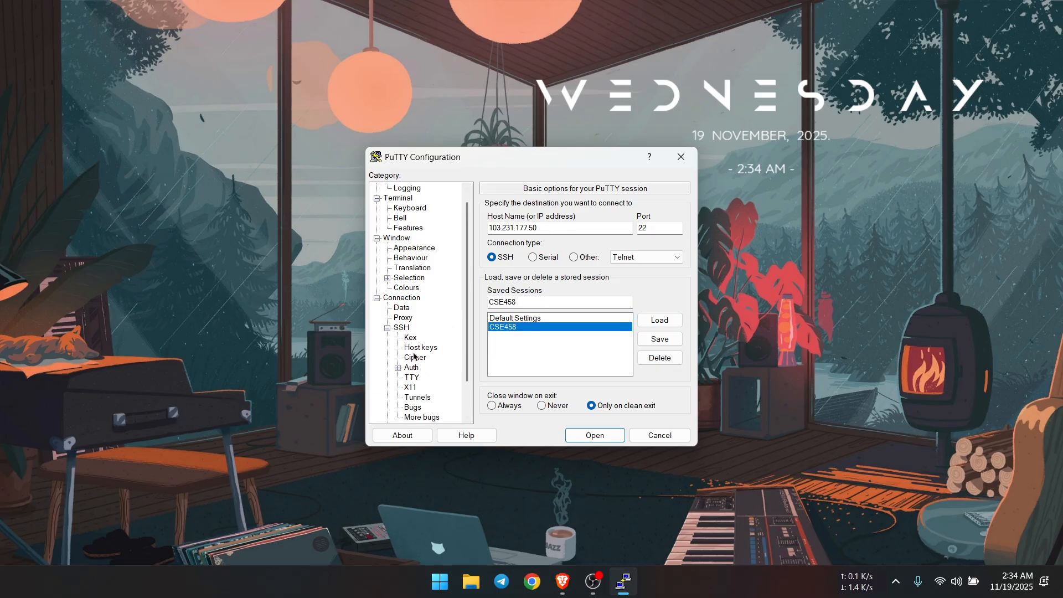
{"action": "left_click", "coordinate": [413, 377]}
{"action": "left_click", "coordinate": [410, 387]}
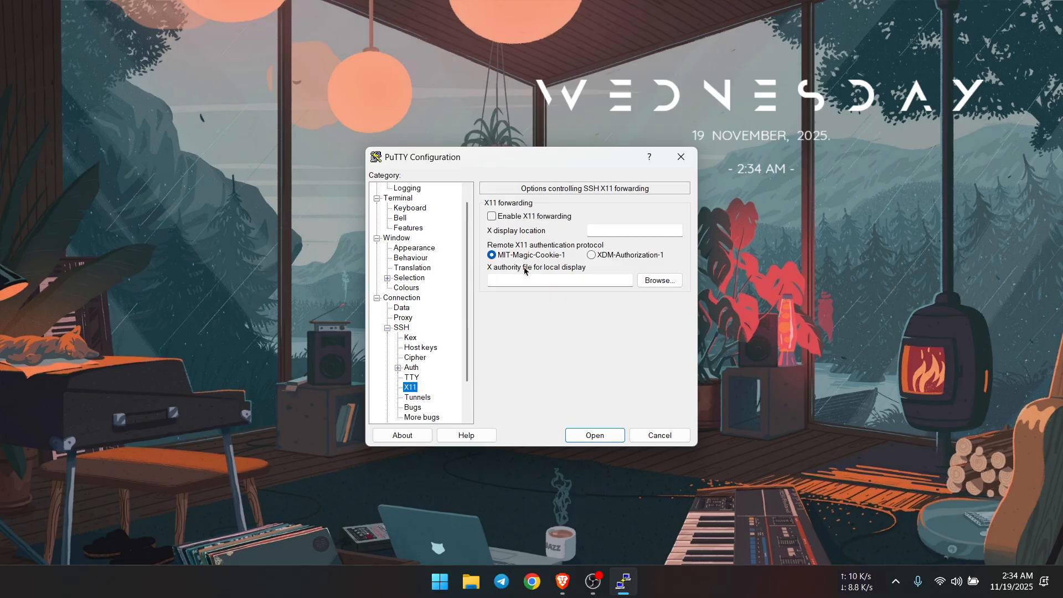
{"action": "left_click", "coordinate": [492, 216]}
{"action": "left_click", "coordinate": [589, 435]}
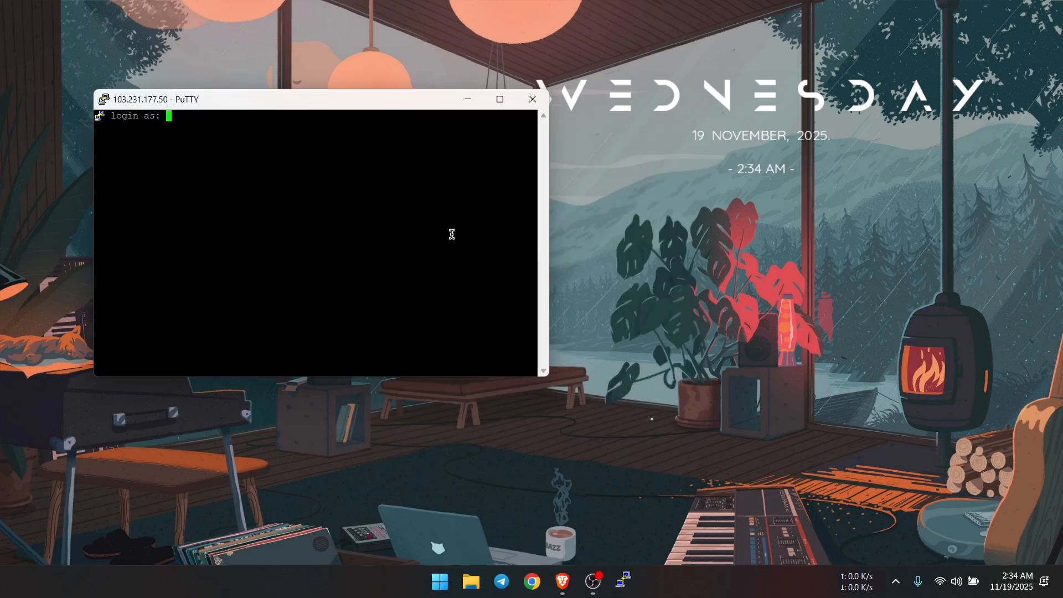
- Log in to the remote server with the account's user name and password
{"action": "type", "text": "user_25"}
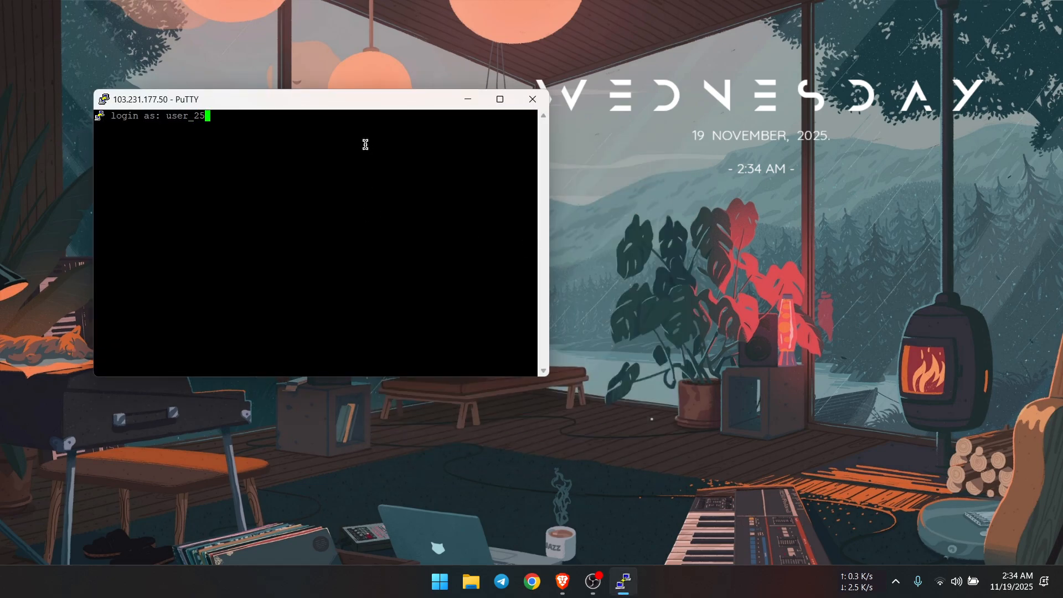
{"action": "key", "text": "Return"}
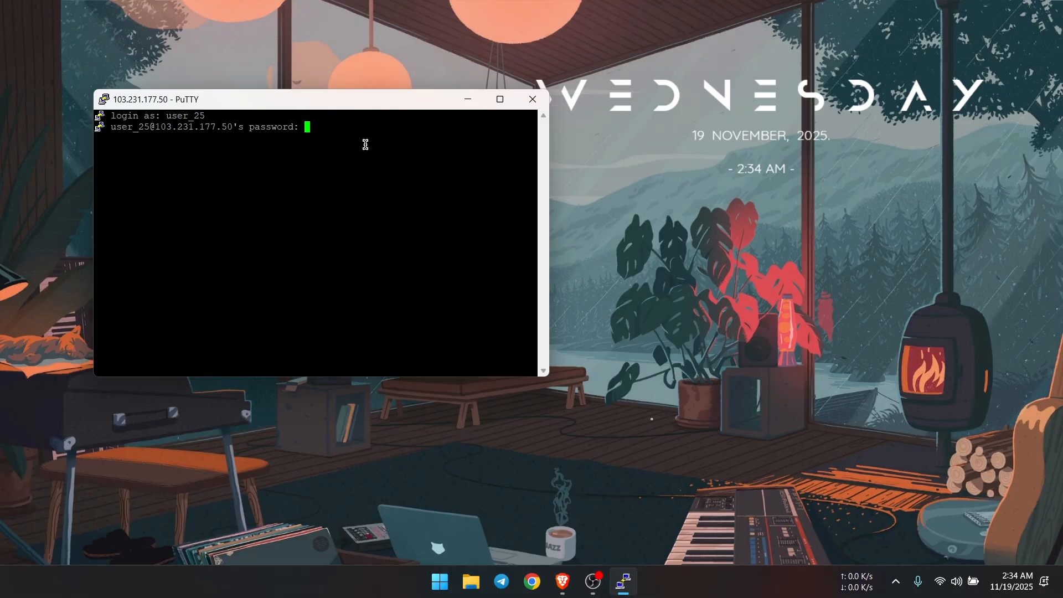
{"action": "key", "text": "Return"}
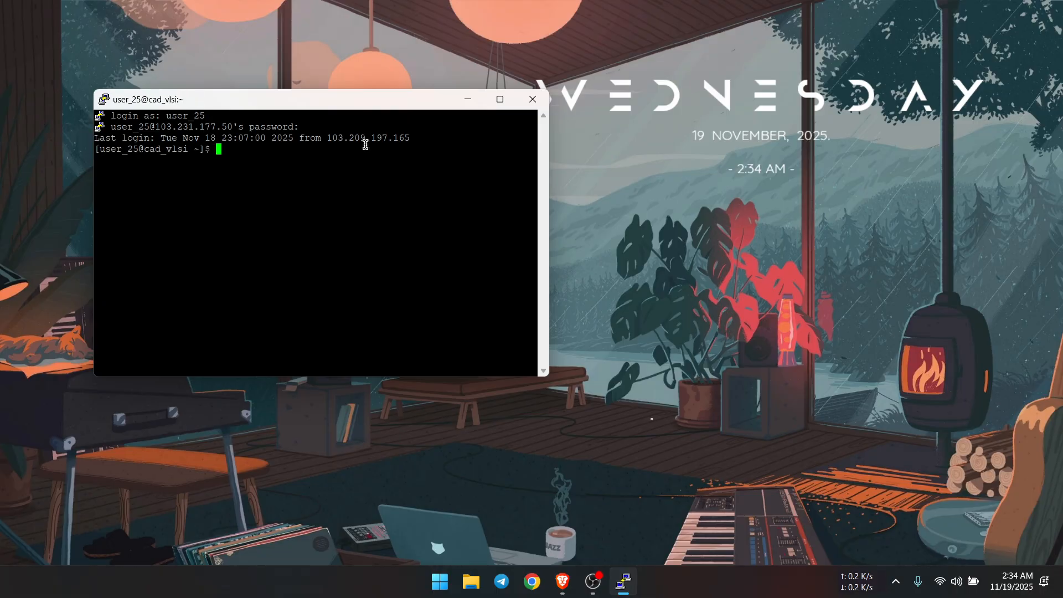
- List the home directory, change into the personal working folder and list its contents
{"action": "type", "text": "ls"}
{"action": "key", "text": "Return"}
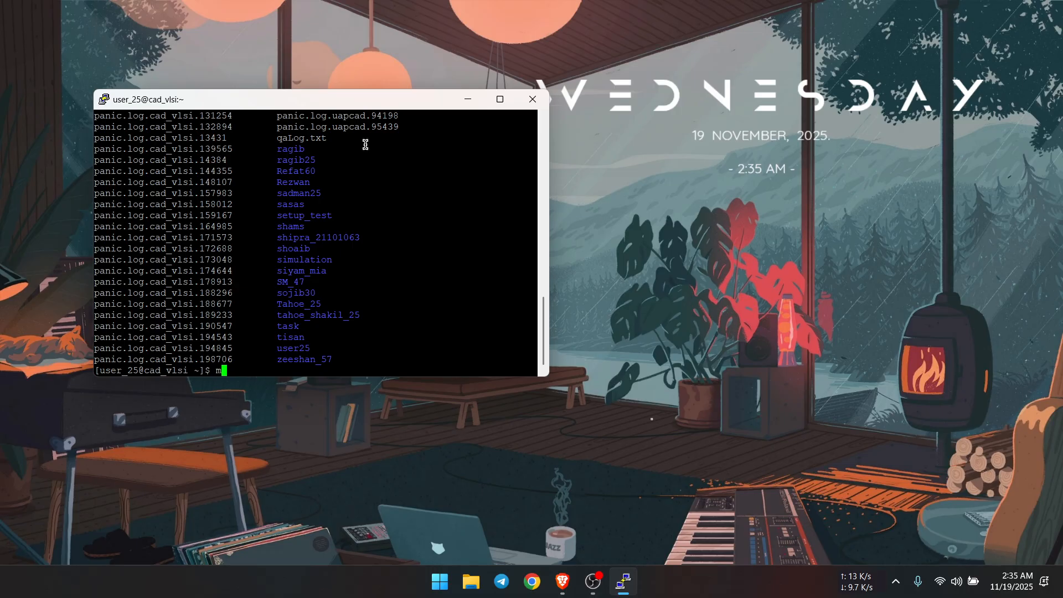
{"action": "type", "text": "cd jahid155"}
{"action": "key", "text": "Return"}
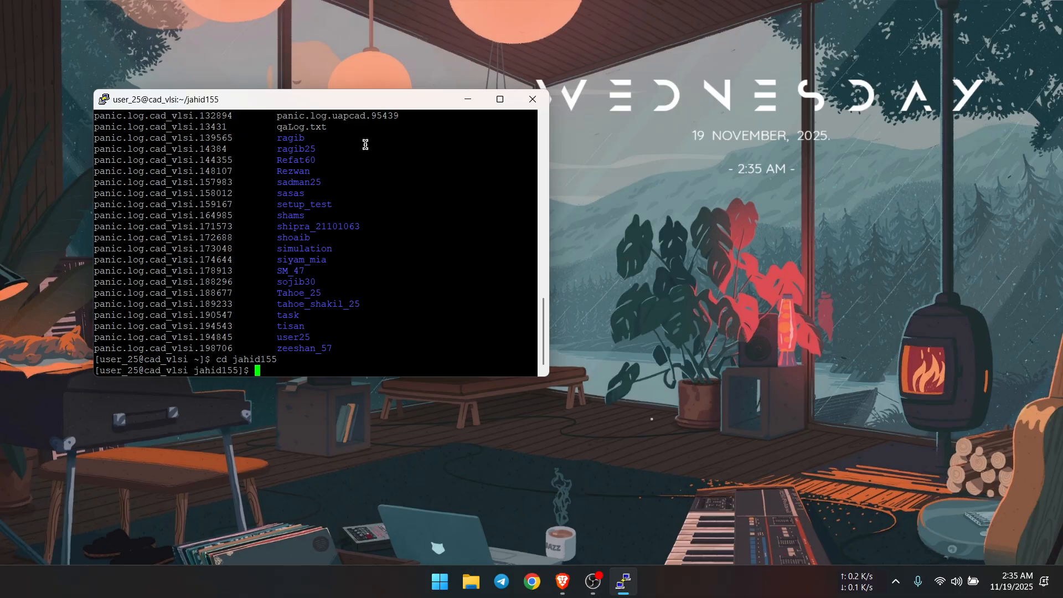
{"action": "type", "text": "ls"}
{"action": "key", "text": "Return"}
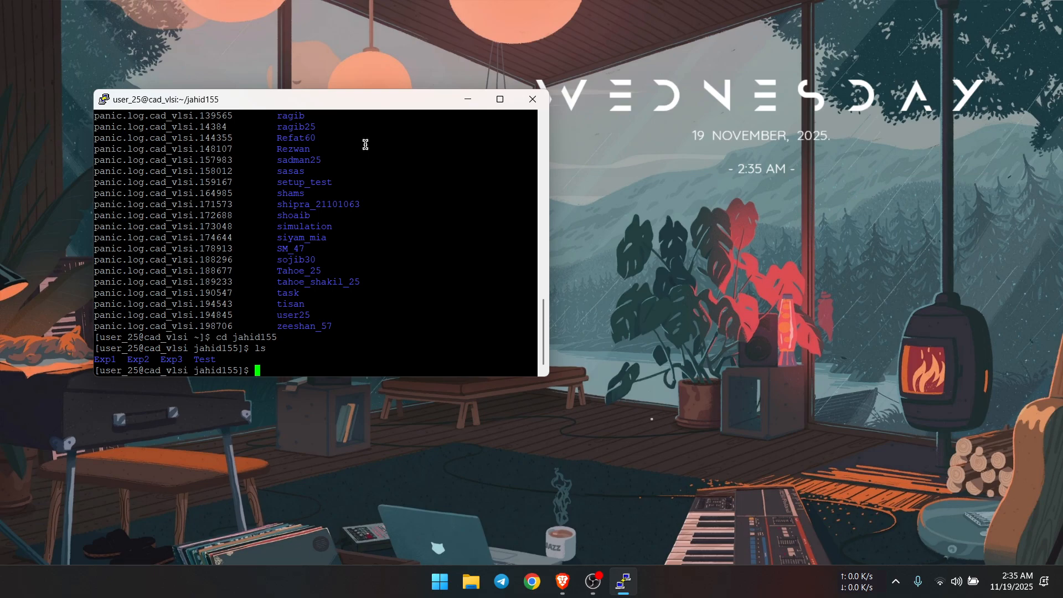
- Change into the Exp3 directory and start the C shell with csh to load the Cadence environment
{"action": "type", "text": "cd Exp3"}
{"action": "key", "text": "Return"}
{"action": "type", "text": "cs"}
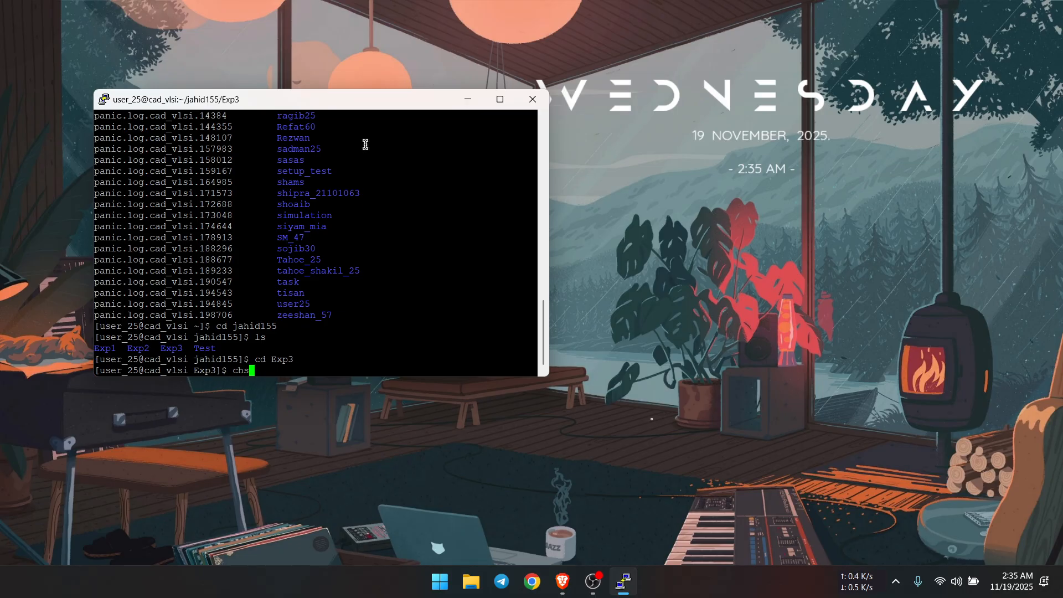
{"action": "type", "text": "h"}
{"action": "key", "text": "Return"}
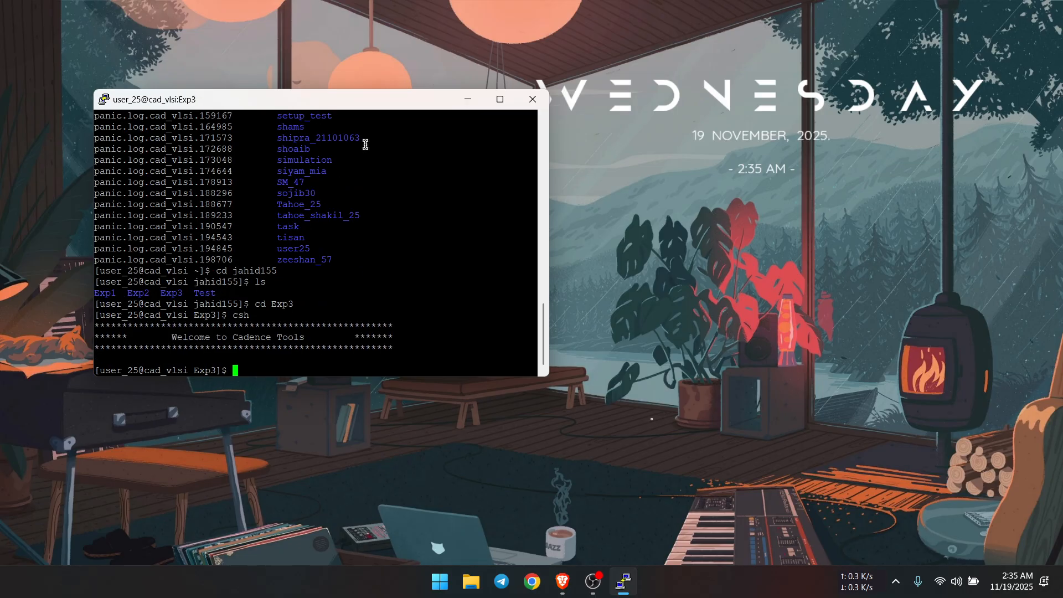
- Launch Virtuoso in the background with "virtuoso &" and maximize its log window
{"action": "type", "text": "virtuoso &"}
{"action": "key", "text": "Return"}
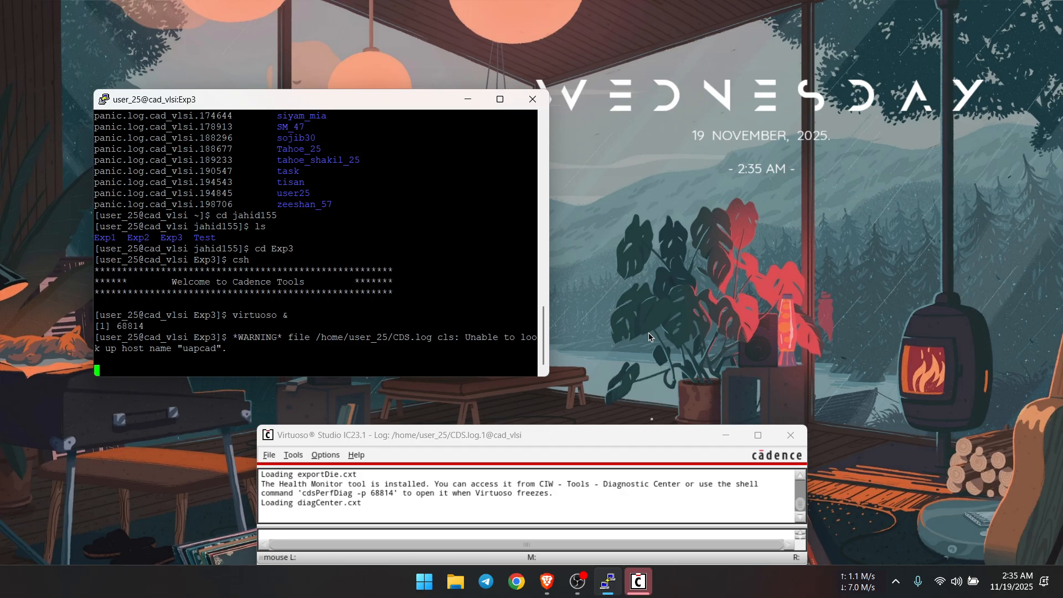
{"action": "left_click", "coordinate": [758, 434]}
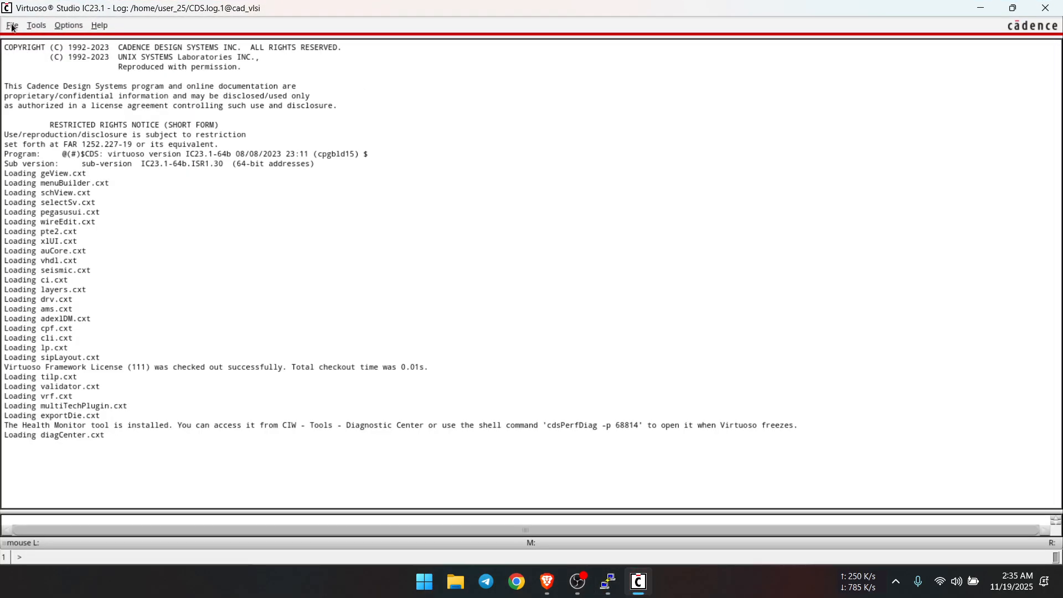
- Start a new schematic cellview in the preselected library and name the cell pmos
{"action": "left_click", "coordinate": [12, 26]}
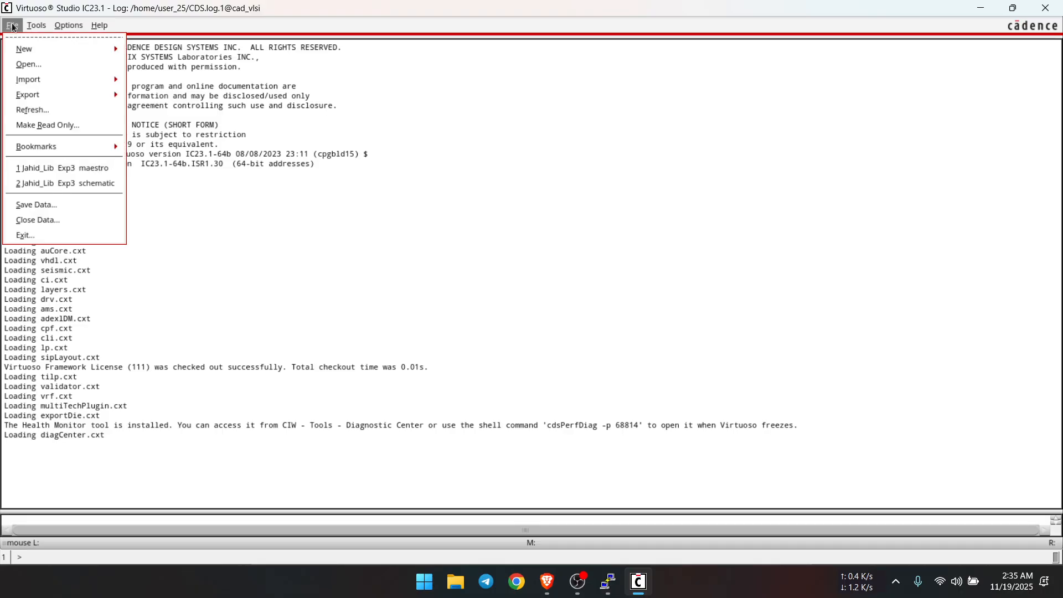
{"action": "mouse_move", "coordinate": [41, 48]}
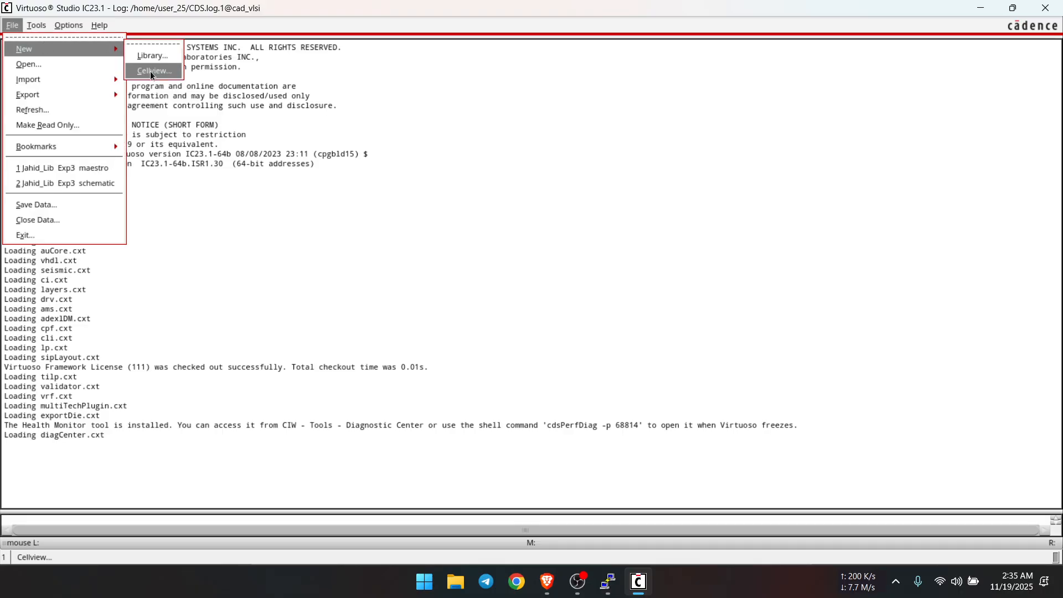
{"action": "left_click", "coordinate": [151, 71]}
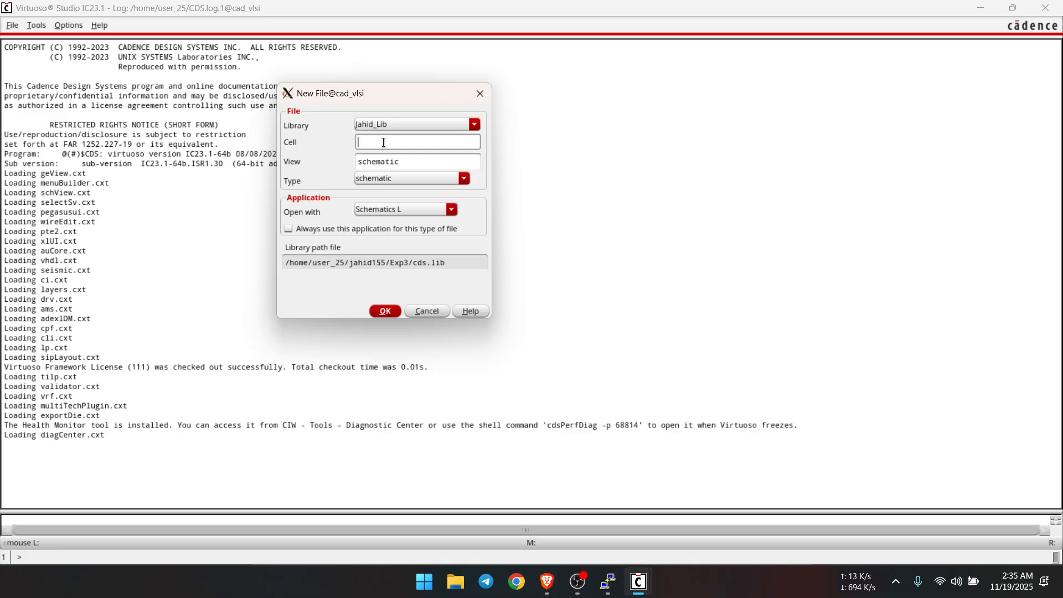
{"action": "left_click", "coordinate": [474, 124]}
{"action": "left_click", "coordinate": [475, 124]}
{"action": "left_click", "coordinate": [415, 145]}
{"action": "type", "text": "Expr"}
{"action": "key", "text": "BackSpace"}
{"action": "key", "text": "BackSpace"}
{"action": "key", "text": "BackSpace"}
{"action": "type", "text": "pmos"}
- Set the new cellview to open with Schematics XL, create it and maximize the schematic editor
{"action": "left_click", "coordinate": [451, 209]}
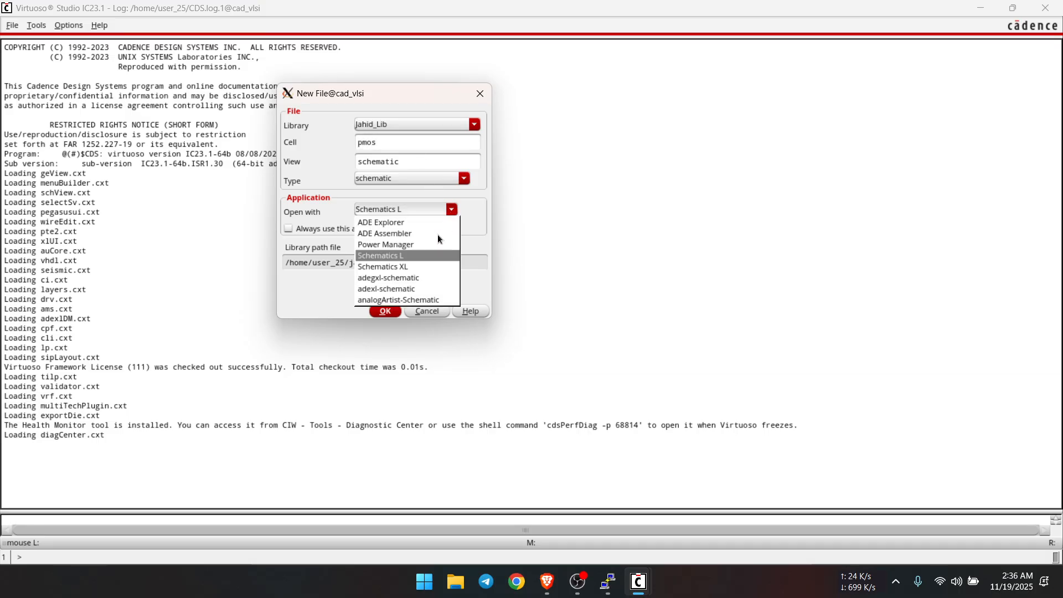
{"action": "left_click", "coordinate": [402, 273]}
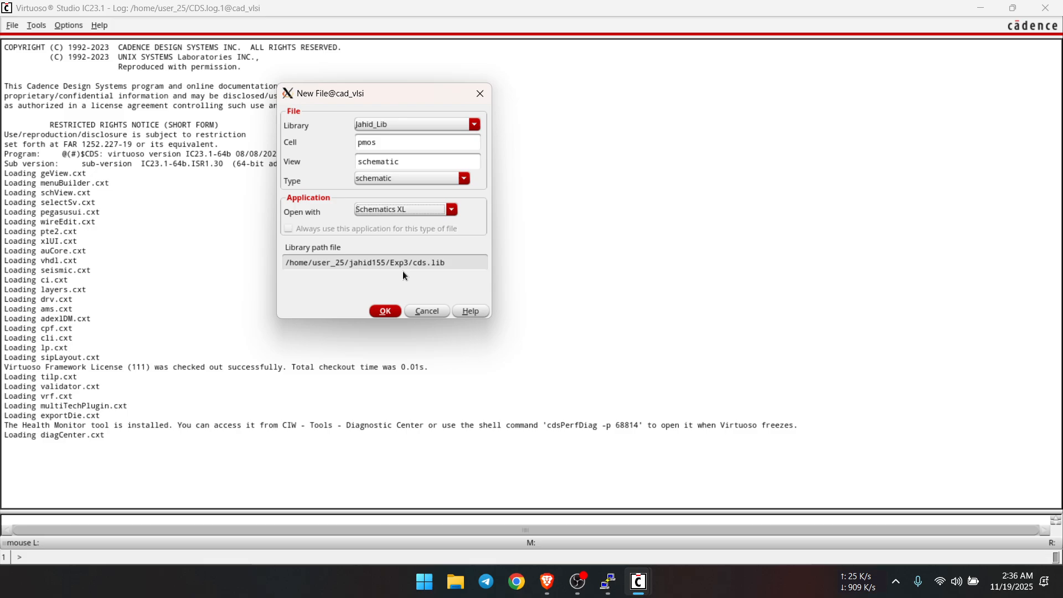
{"action": "left_click", "coordinate": [384, 310]}
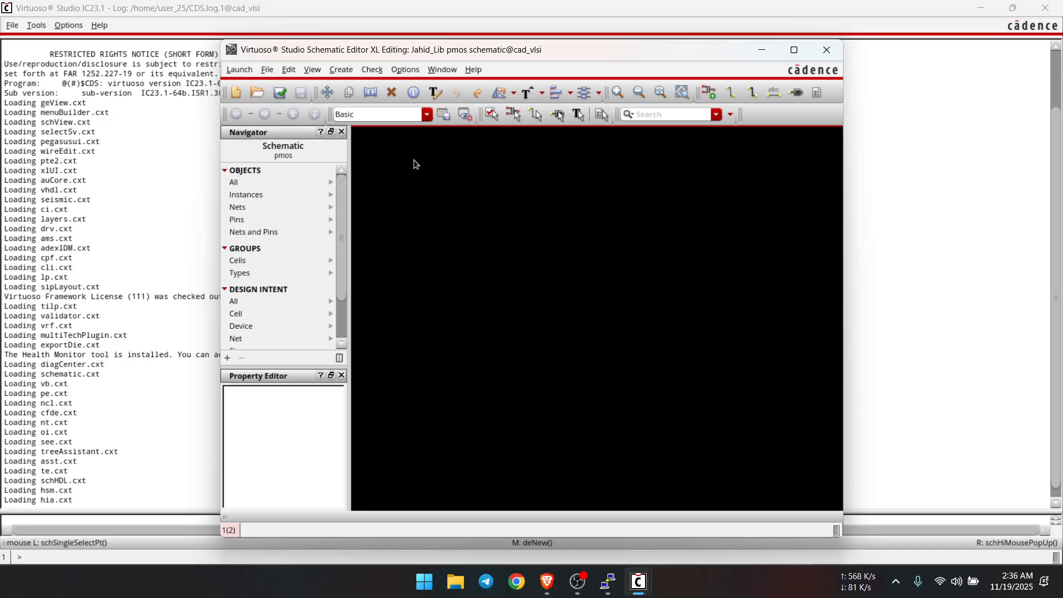
{"action": "left_click", "coordinate": [793, 50]}
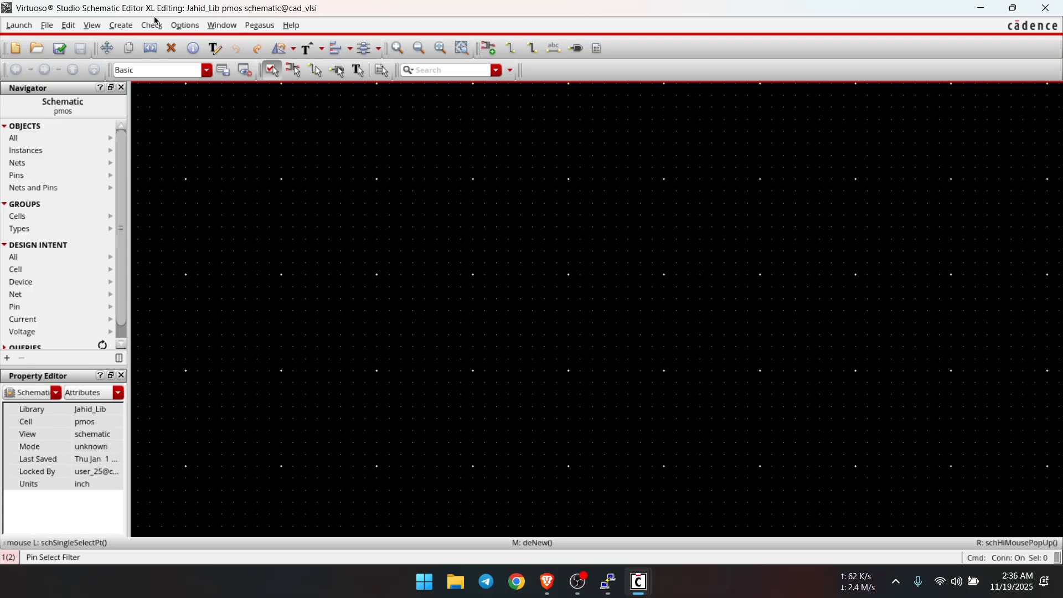
- Place one pmos1v symbol instance from the gpdk045 library on the right half of the schematic
{"action": "left_click", "coordinate": [126, 25]}
{"action": "left_click", "coordinate": [142, 53]}
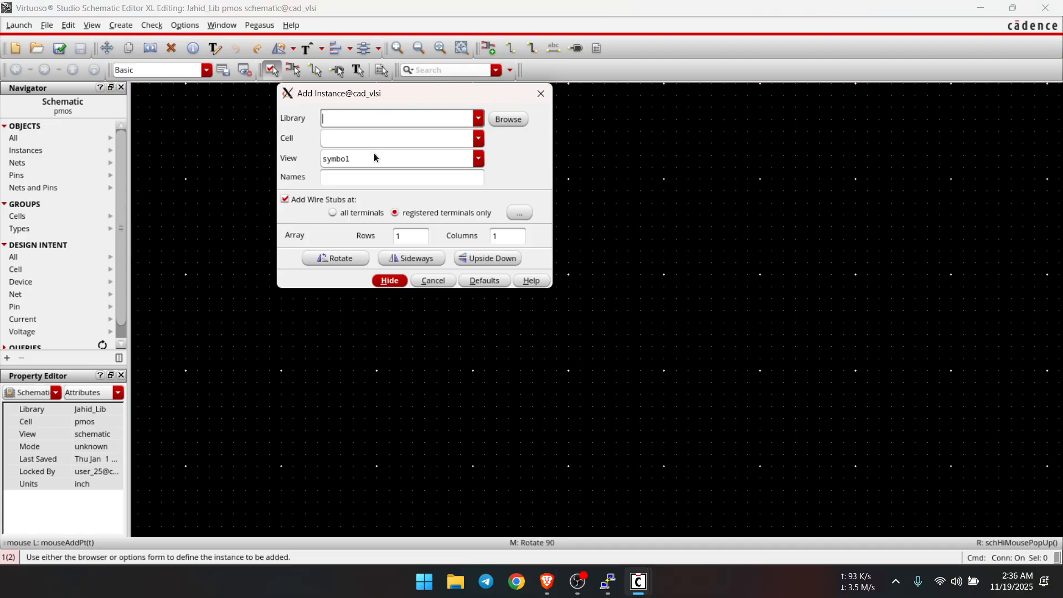
{"action": "left_click", "coordinate": [504, 120]}
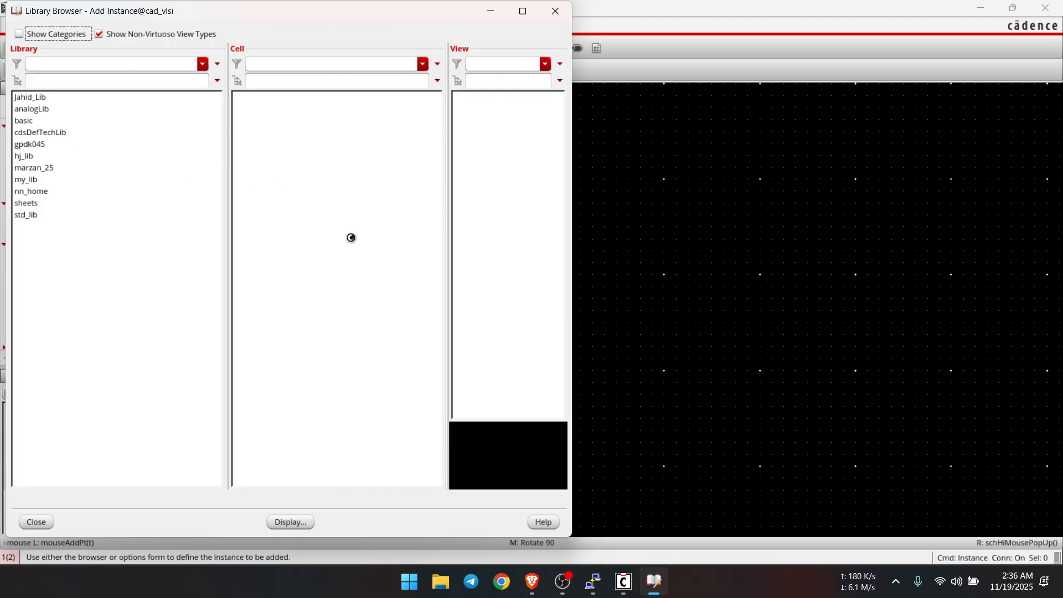
{"action": "scroll", "coordinate": [298, 320], "scroll_direction": "down", "scroll_amount": 10}
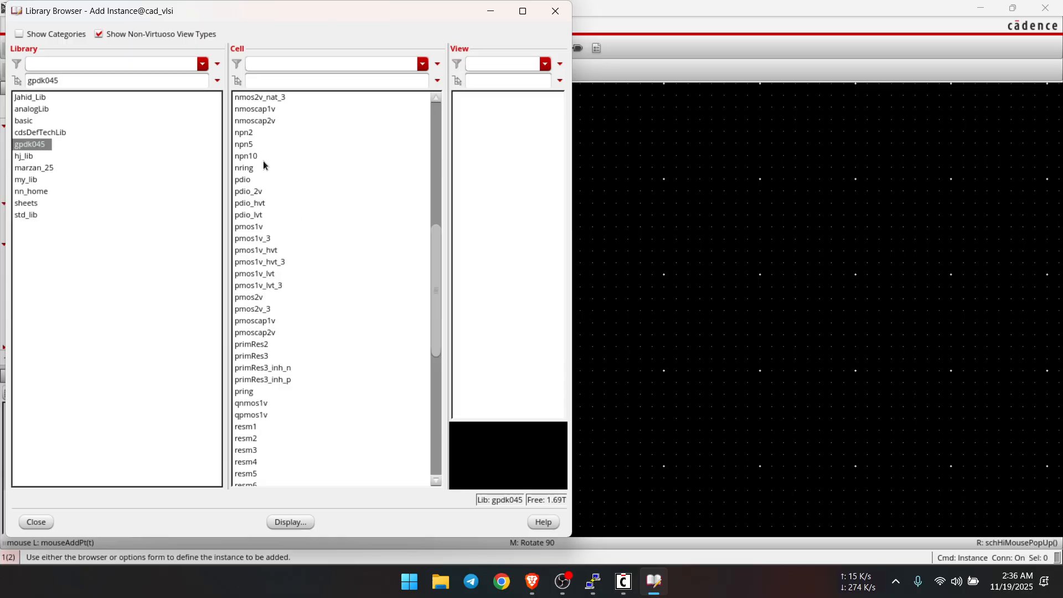
{"action": "left_click", "coordinate": [252, 226]}
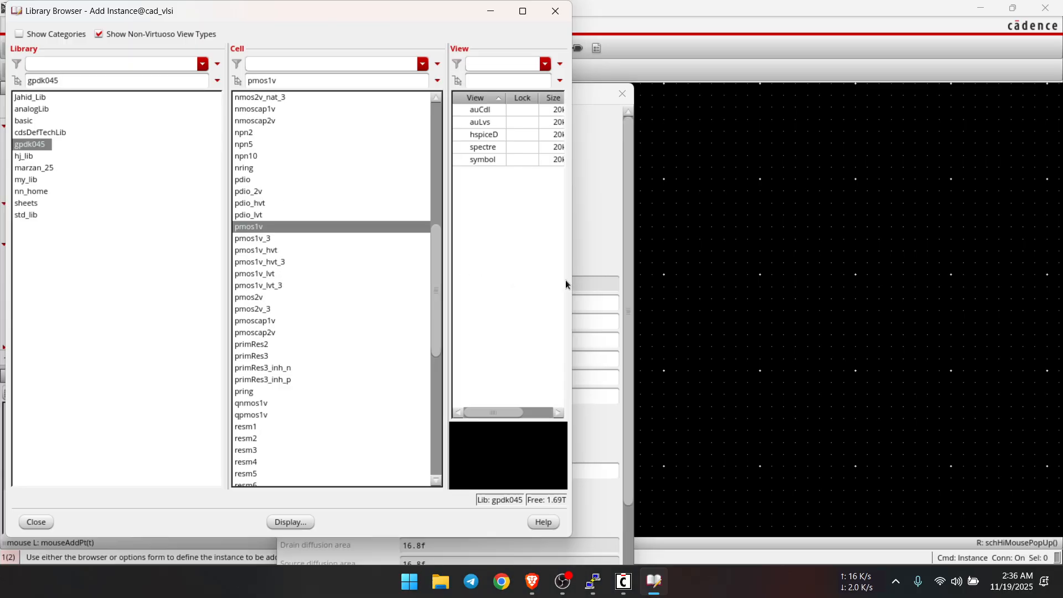
{"action": "left_click", "coordinate": [485, 159]}
{"action": "left_click", "coordinate": [719, 312]}
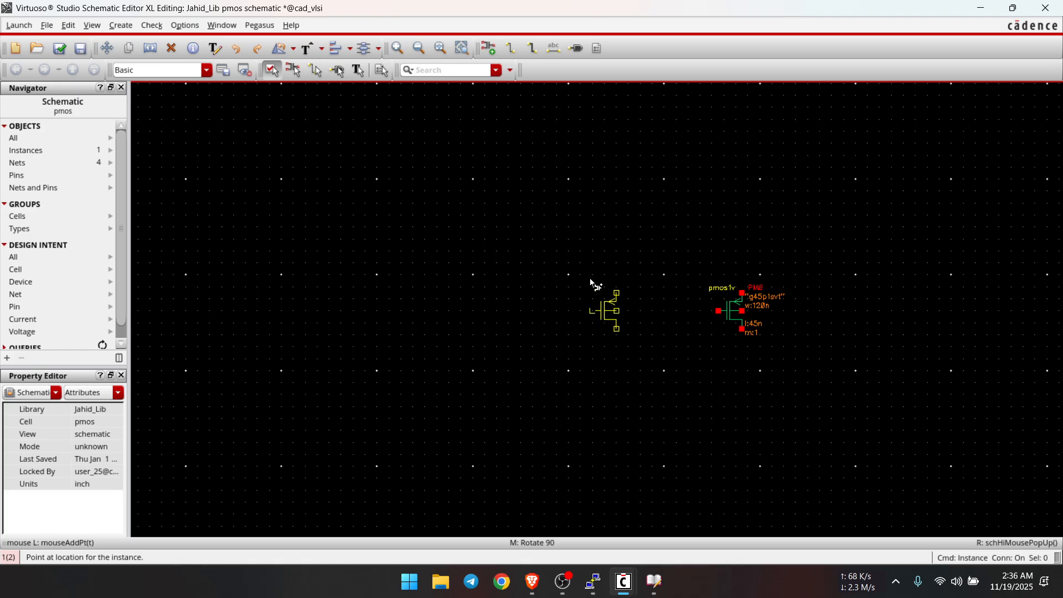
{"action": "key", "text": "Escape"}
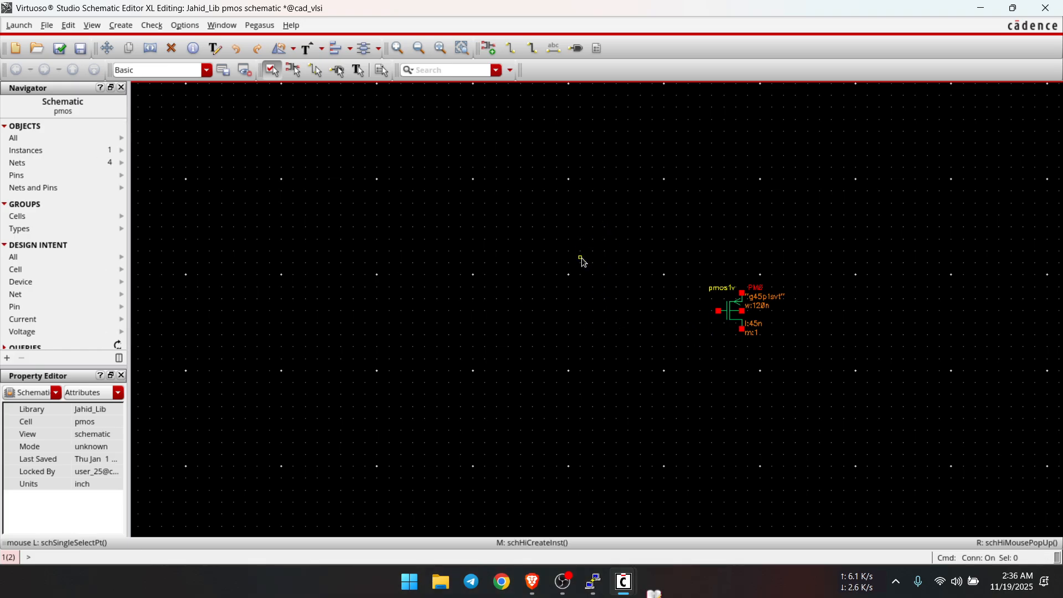
- Place two vdc symbol instances from analogLib, one on each side of the PMOS transistor
{"action": "left_click", "coordinate": [130, 26]}
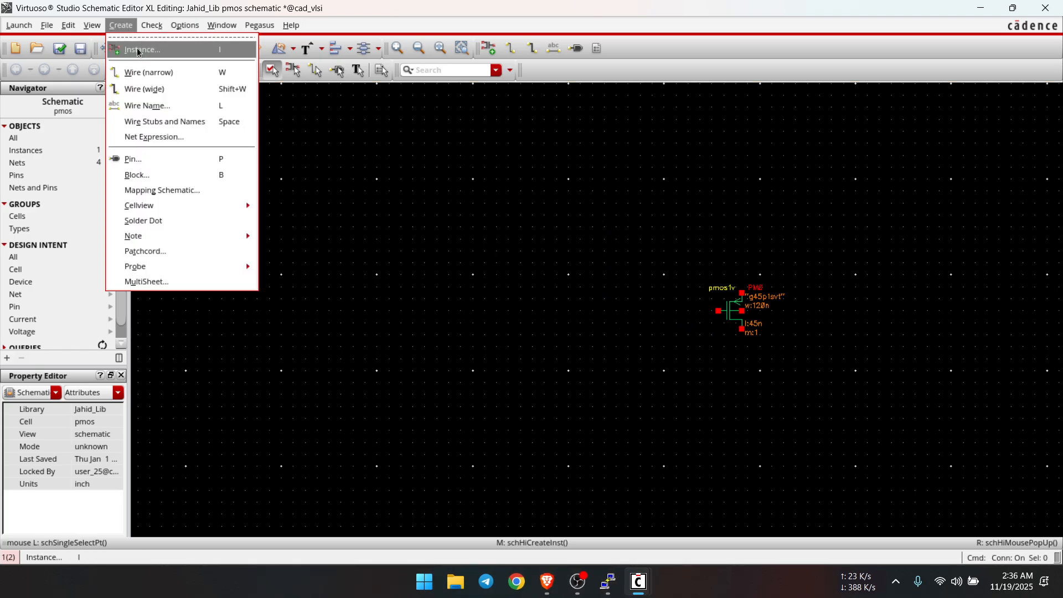
{"action": "left_click", "coordinate": [134, 44]}
{"action": "left_click", "coordinate": [508, 119]}
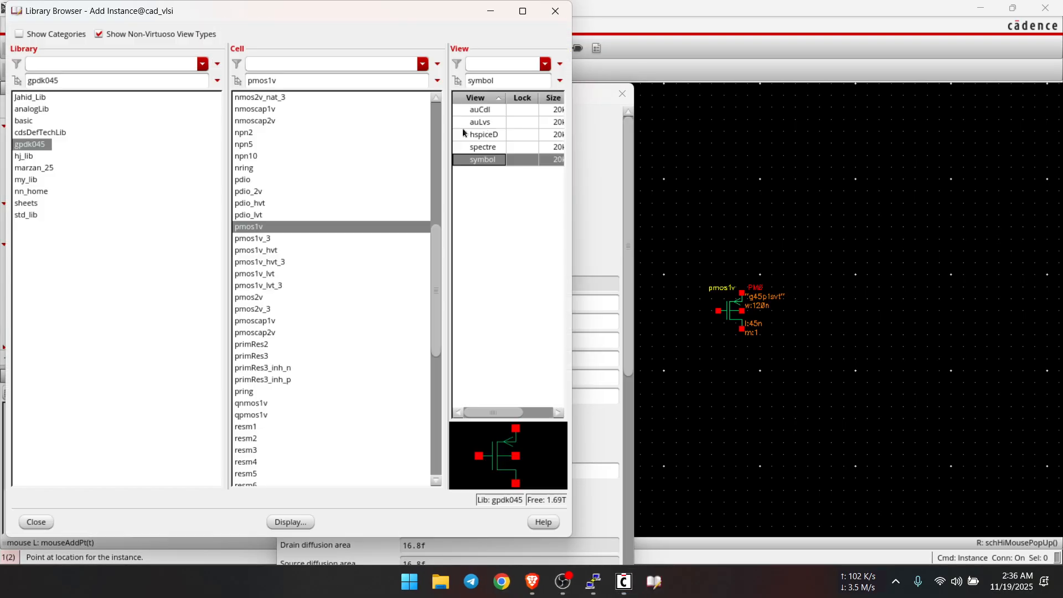
{"action": "left_click", "coordinate": [34, 109]}
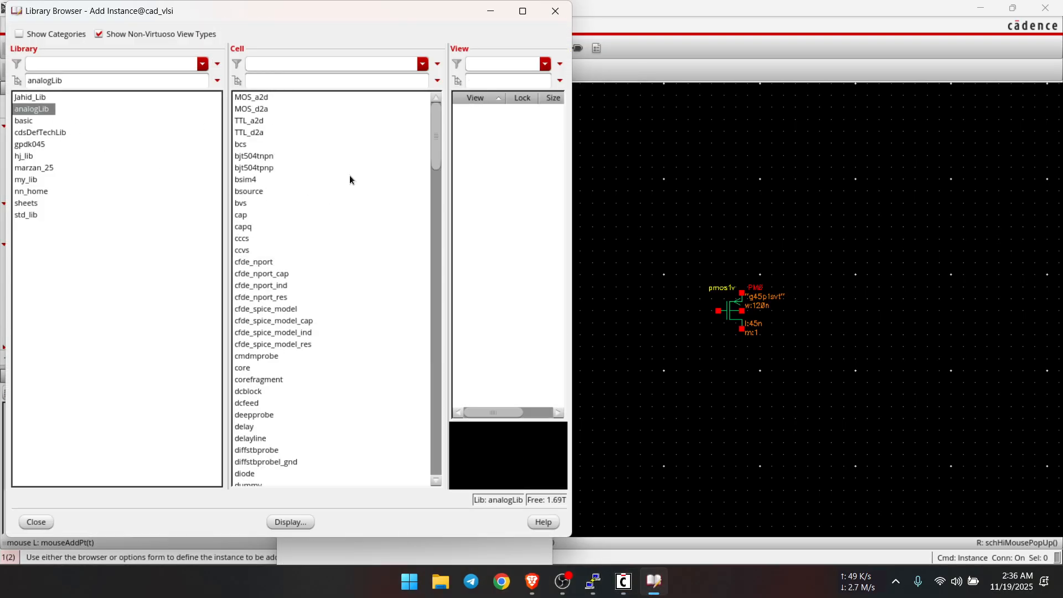
{"action": "scroll", "coordinate": [269, 346], "scroll_direction": "down", "scroll_amount": 18}
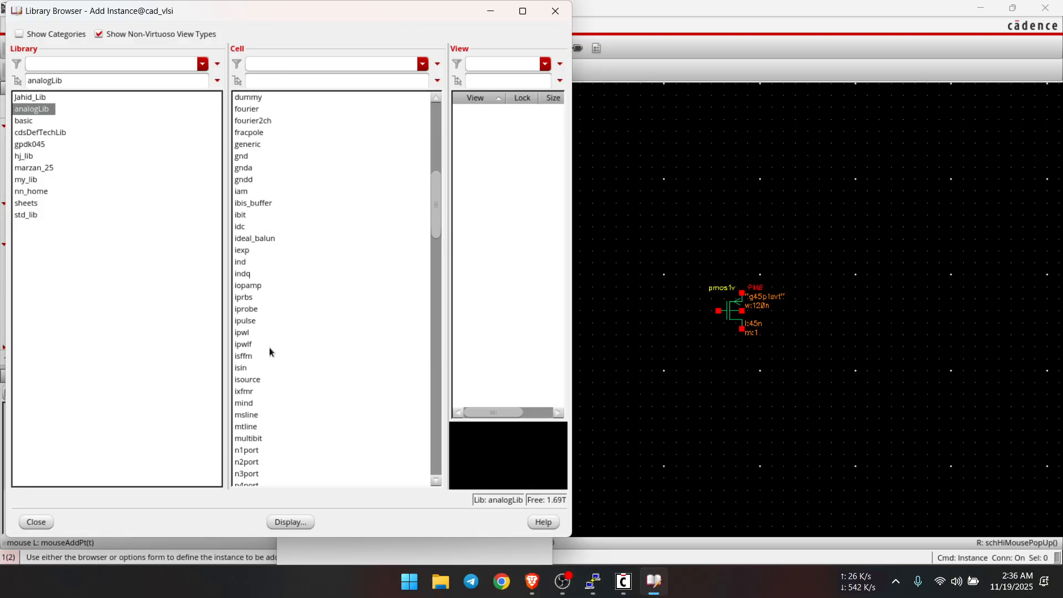
{"action": "scroll", "coordinate": [269, 347], "scroll_direction": "down", "scroll_amount": 7}
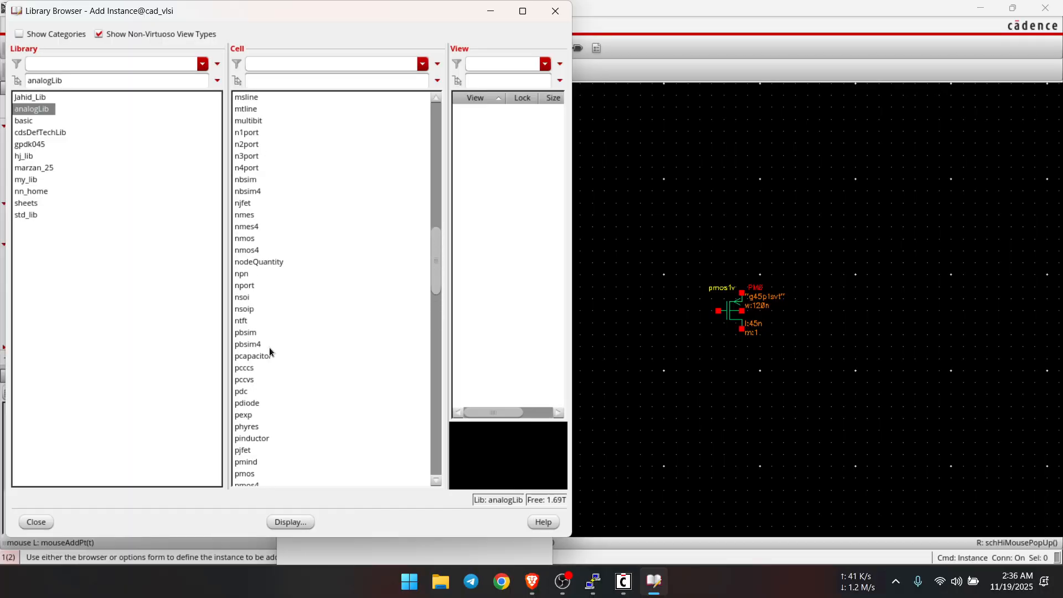
{"action": "scroll", "coordinate": [268, 347], "scroll_direction": "down", "scroll_amount": 20}
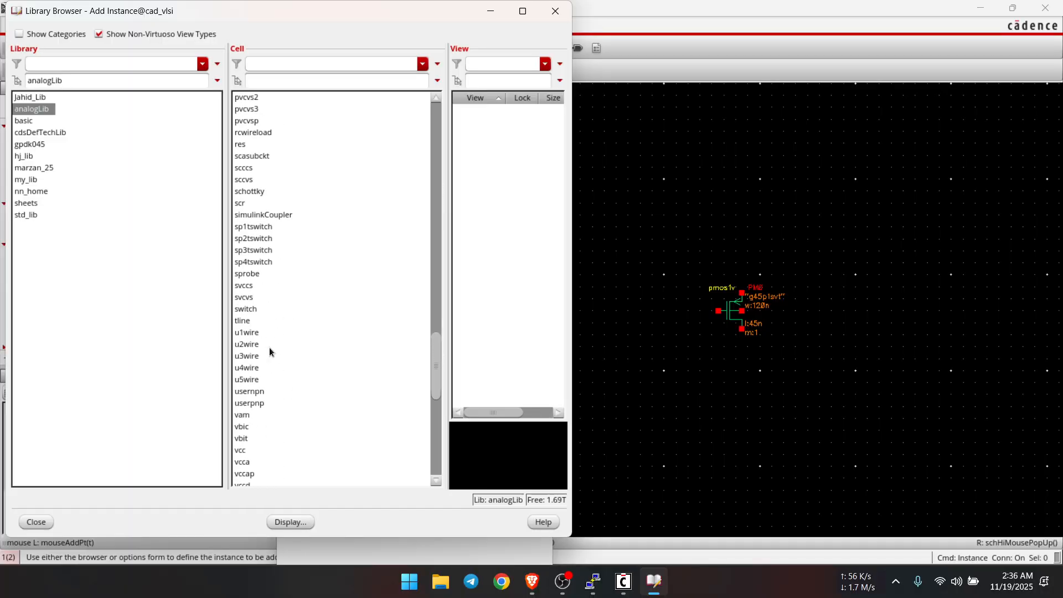
{"action": "left_click", "coordinate": [275, 415]}
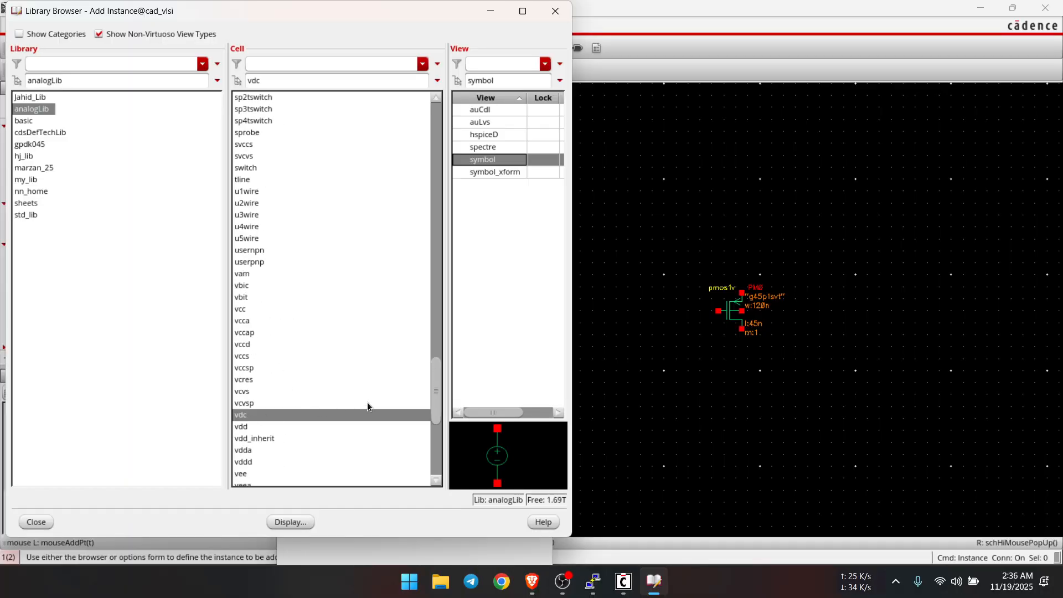
{"action": "left_click", "coordinate": [657, 292]}
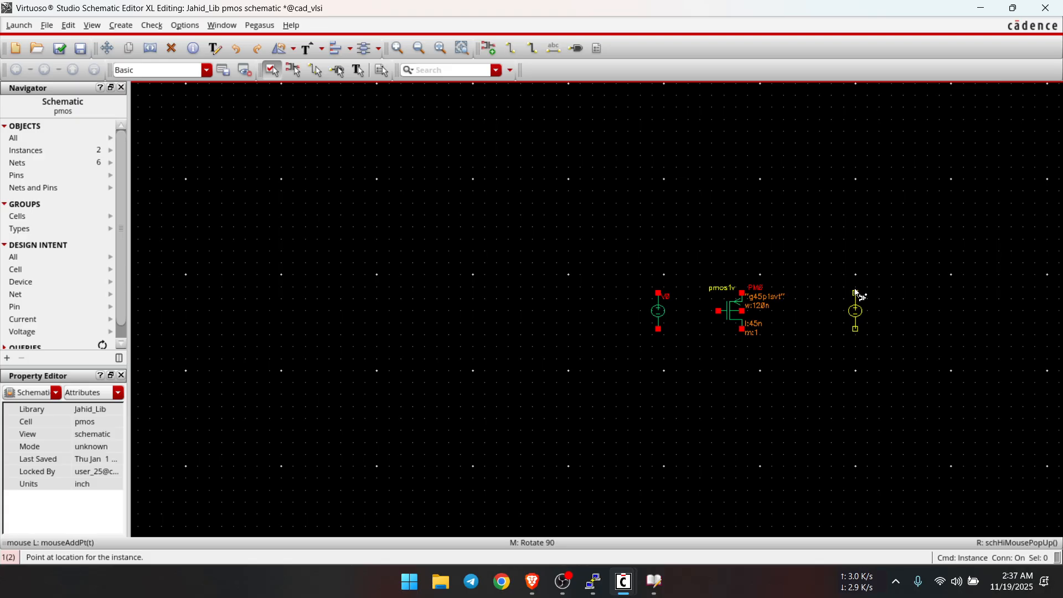
{"action": "left_click", "coordinate": [821, 298]}
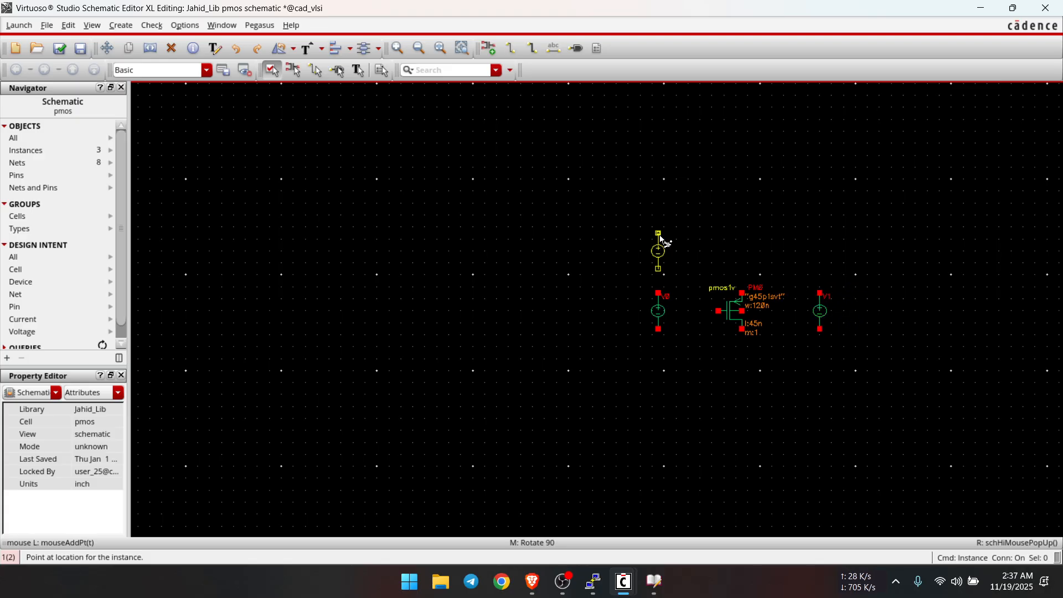
{"action": "key", "text": "Escape"}
- Place one gnd symbol from analogLib directly below the PMOS transistor's drain terminal
{"action": "left_click", "coordinate": [116, 25]}
{"action": "left_click", "coordinate": [135, 48]}
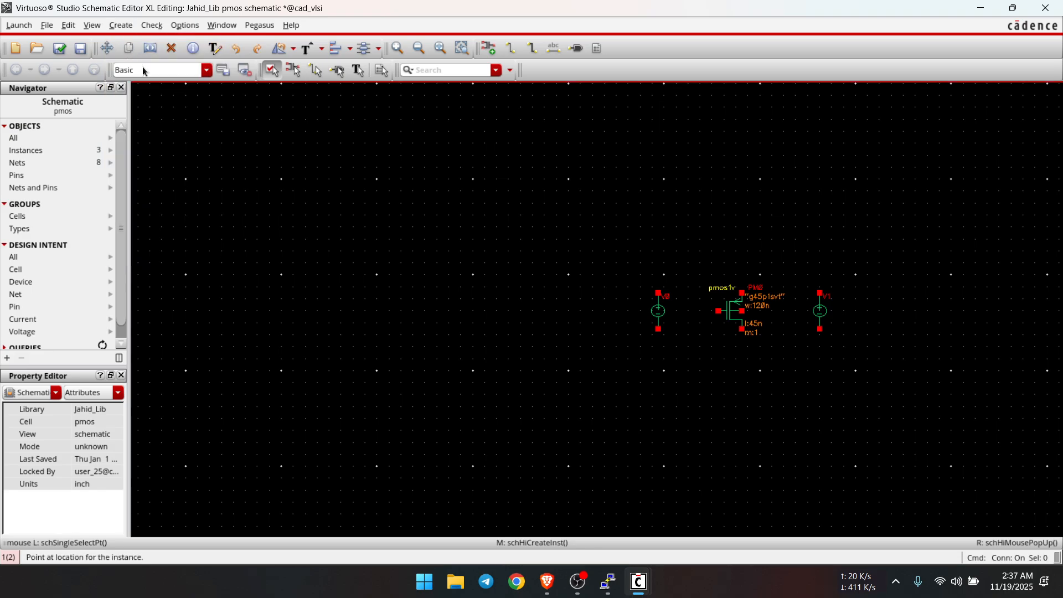
{"action": "left_click", "coordinate": [358, 140]}
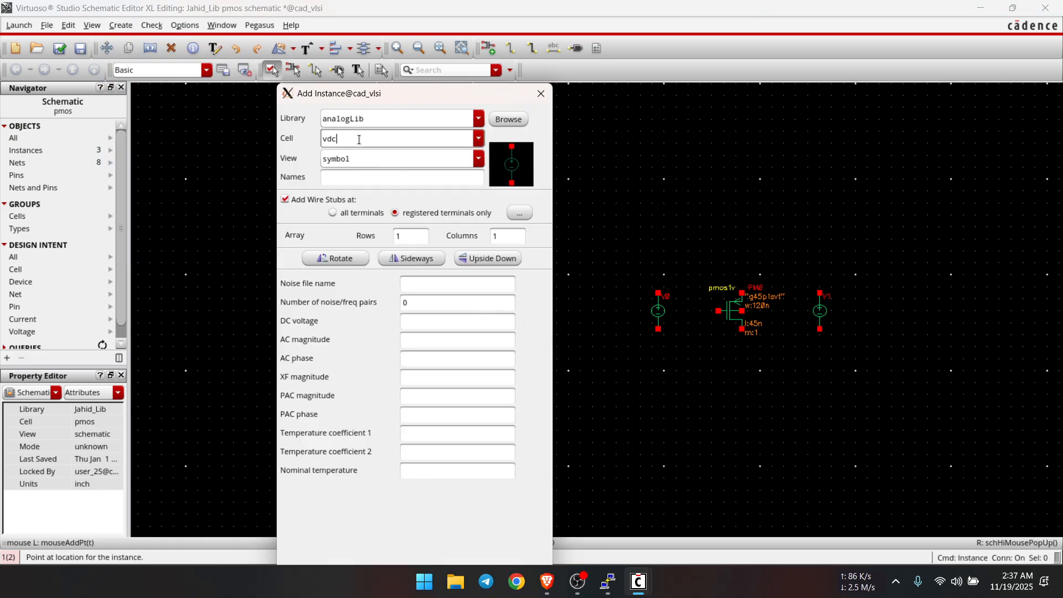
{"action": "key", "text": "BackSpace"}
{"action": "key", "text": "BackSpace"}
{"action": "key", "text": "BackSpace"}
{"action": "type", "text": "gnd"}
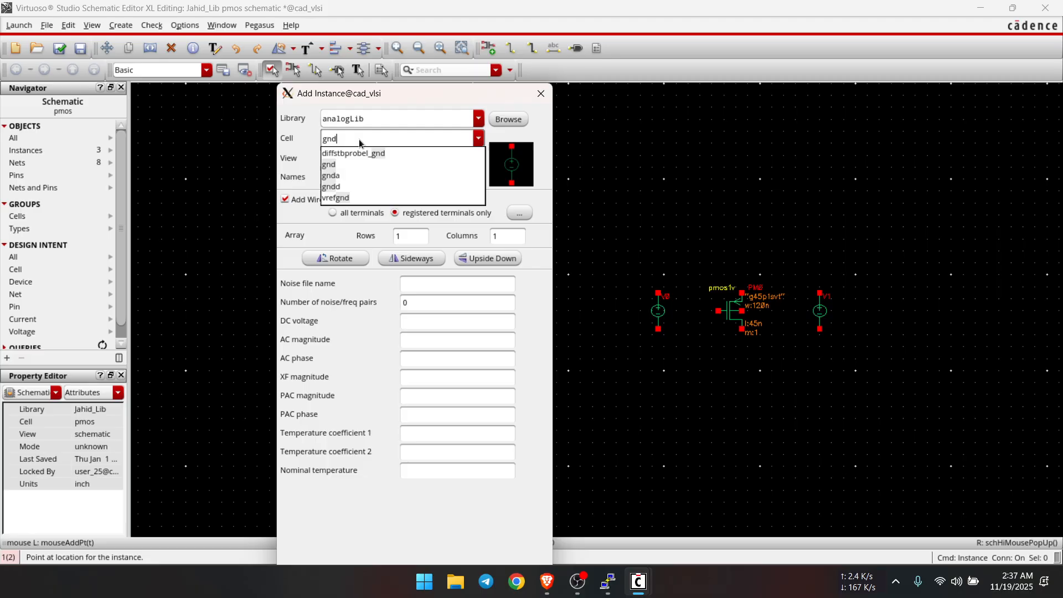
{"action": "left_click", "coordinate": [330, 164]}
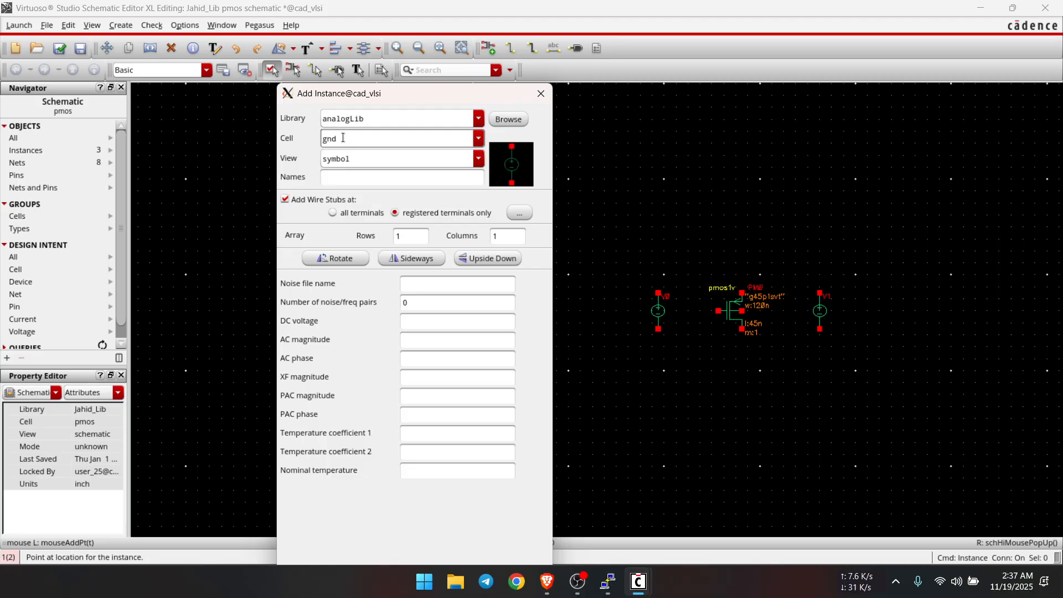
{"action": "left_click", "coordinate": [741, 365]}
{"action": "key", "text": "Escape"}
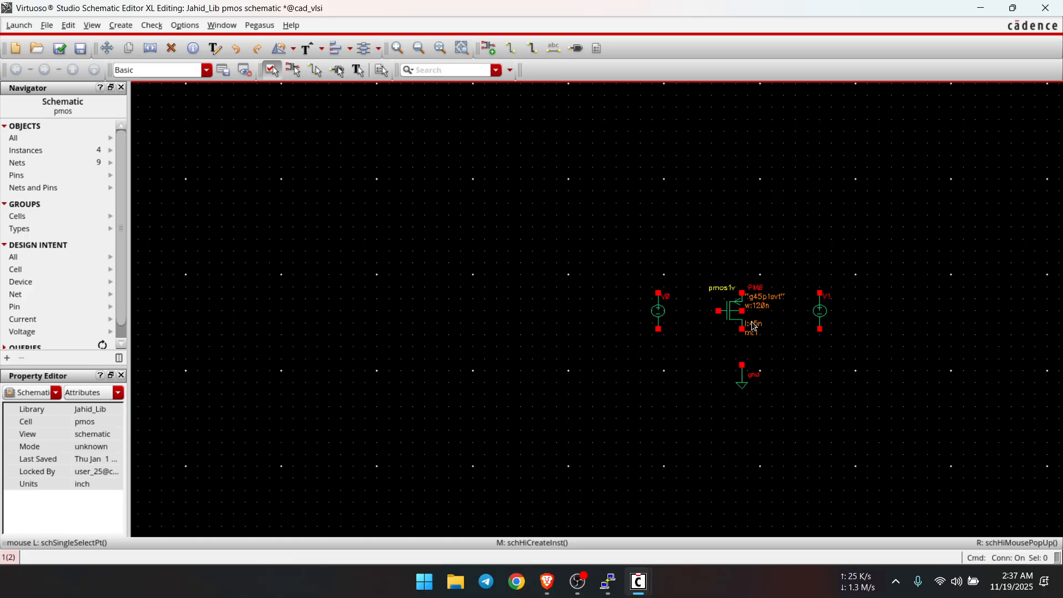
{"action": "left_click", "coordinate": [735, 318]}
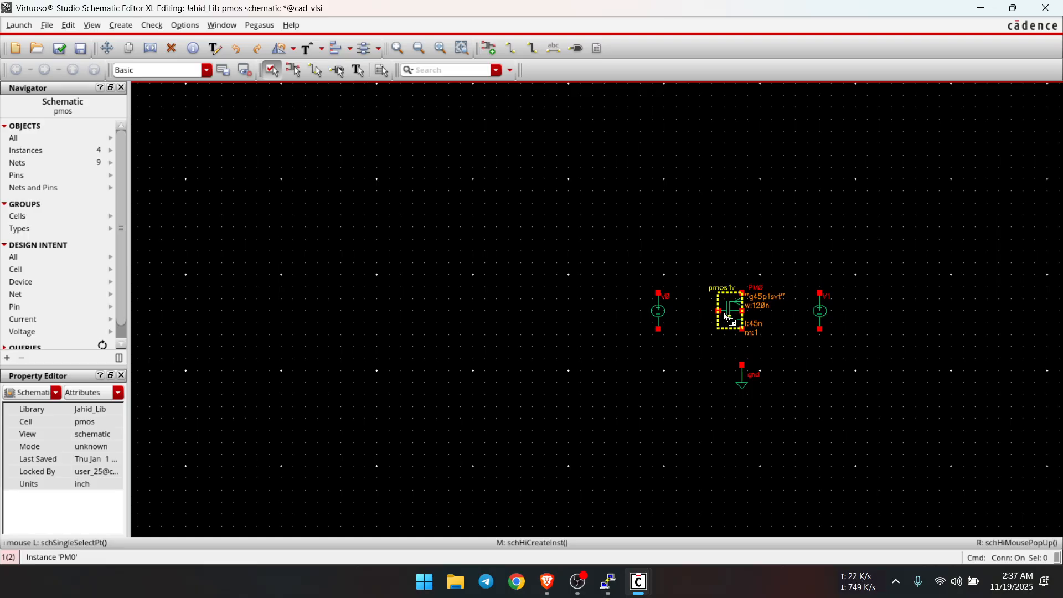
{"action": "left_click_drag", "start_coordinate": [728, 318], "coordinate": [726, 316]}
{"action": "left_click", "coordinate": [726, 317]}
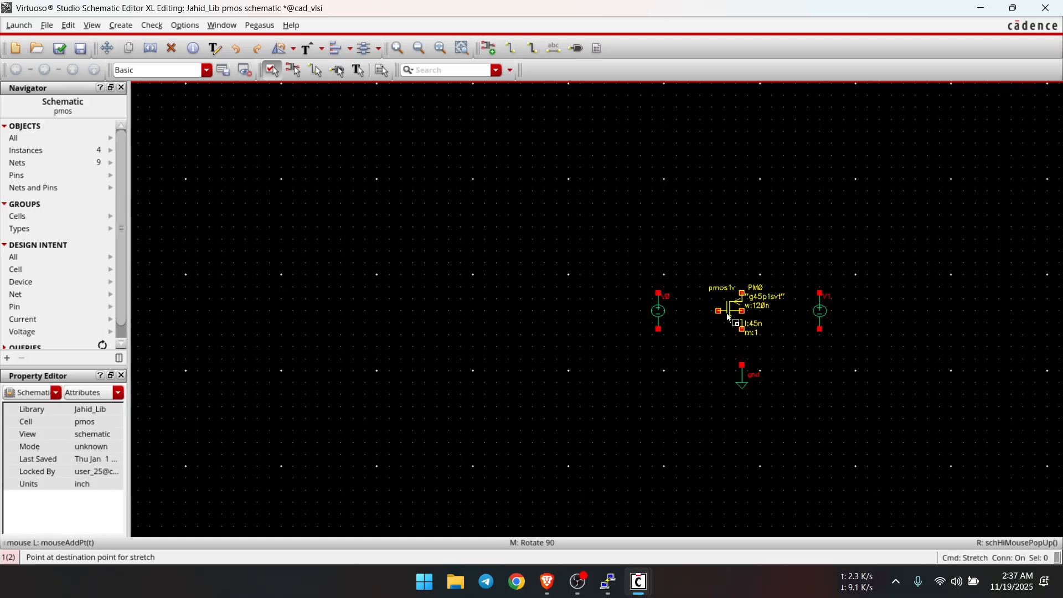
{"action": "key", "text": "Escape"}
- Wire the PMOS drain to gnd and connect V1 with its negative terminal on the drain net and positive terminal on the source
{"action": "key", "text": "w"}
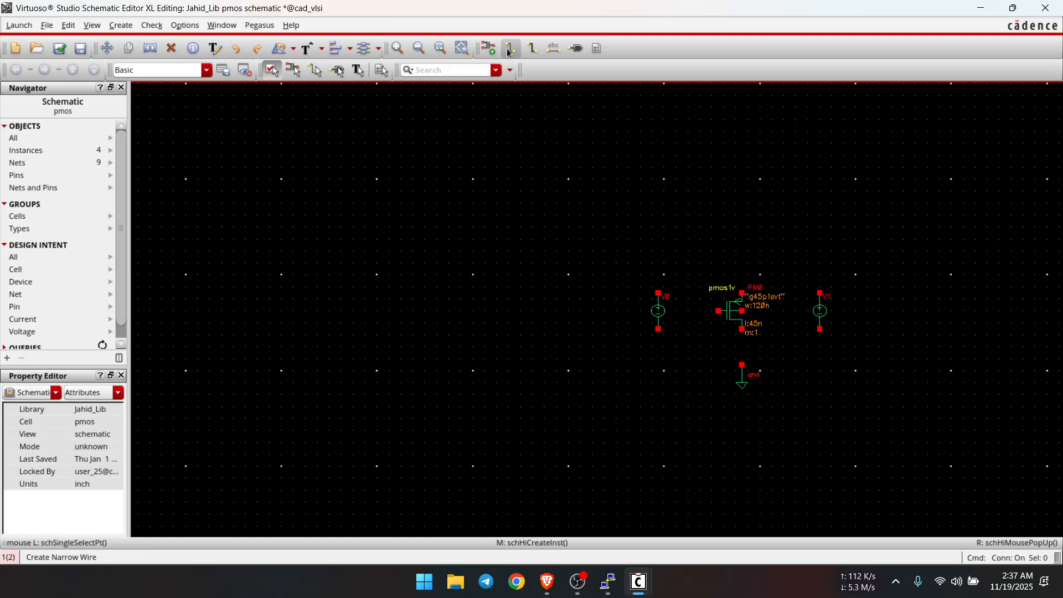
{"action": "left_click", "coordinate": [741, 341]}
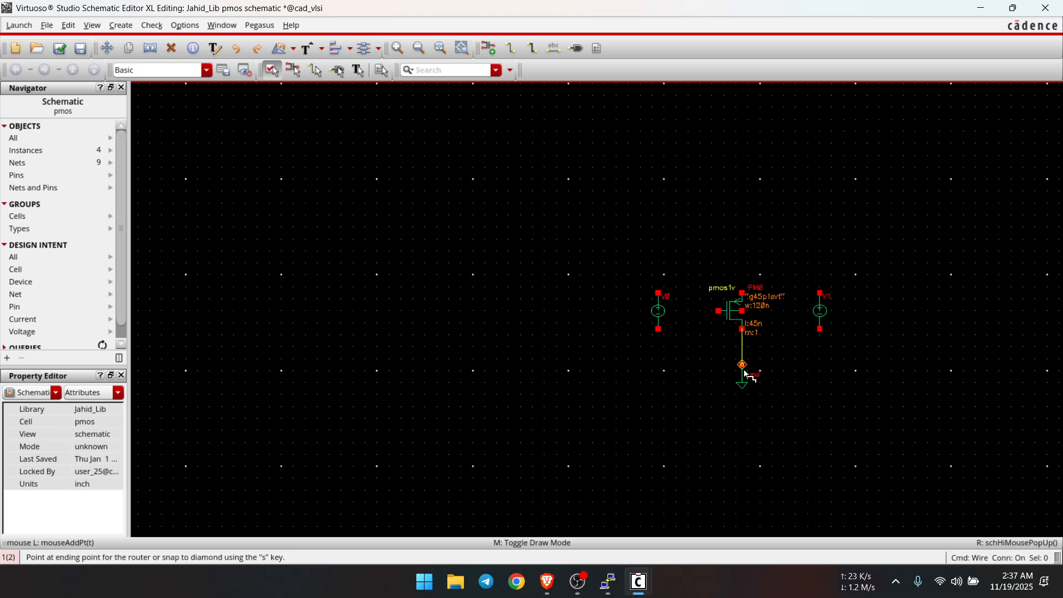
{"action": "left_click", "coordinate": [742, 365]}
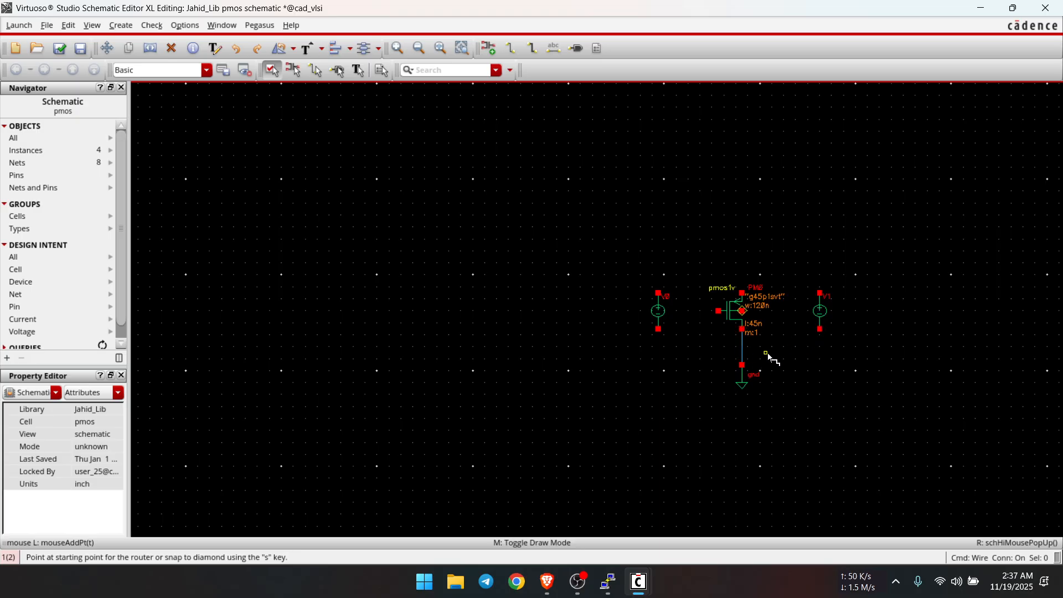
{"action": "left_click", "coordinate": [742, 342]}
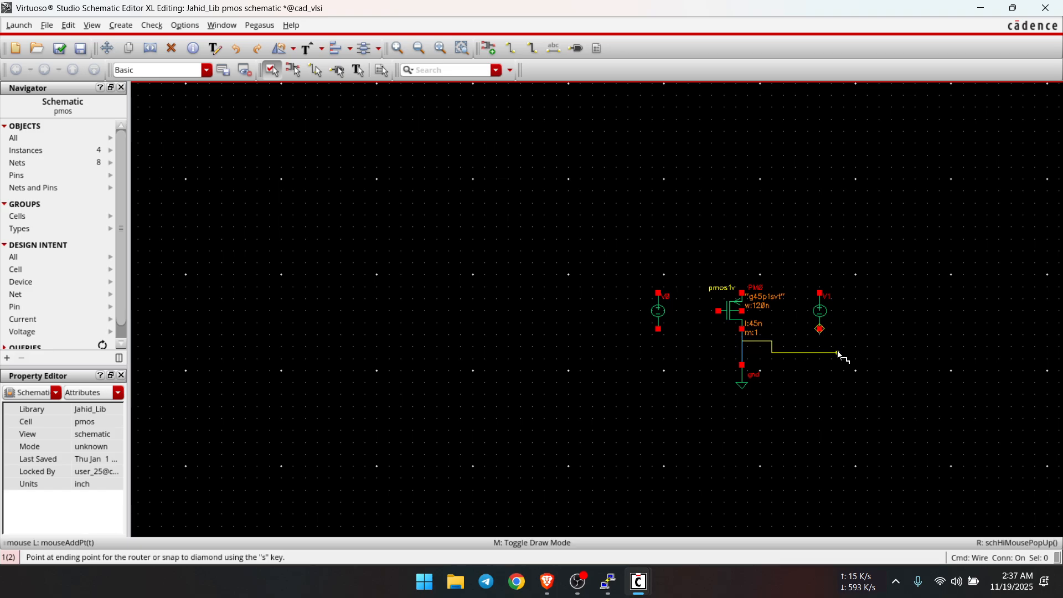
{"action": "left_click", "coordinate": [819, 337]}
{"action": "left_click", "coordinate": [819, 292]}
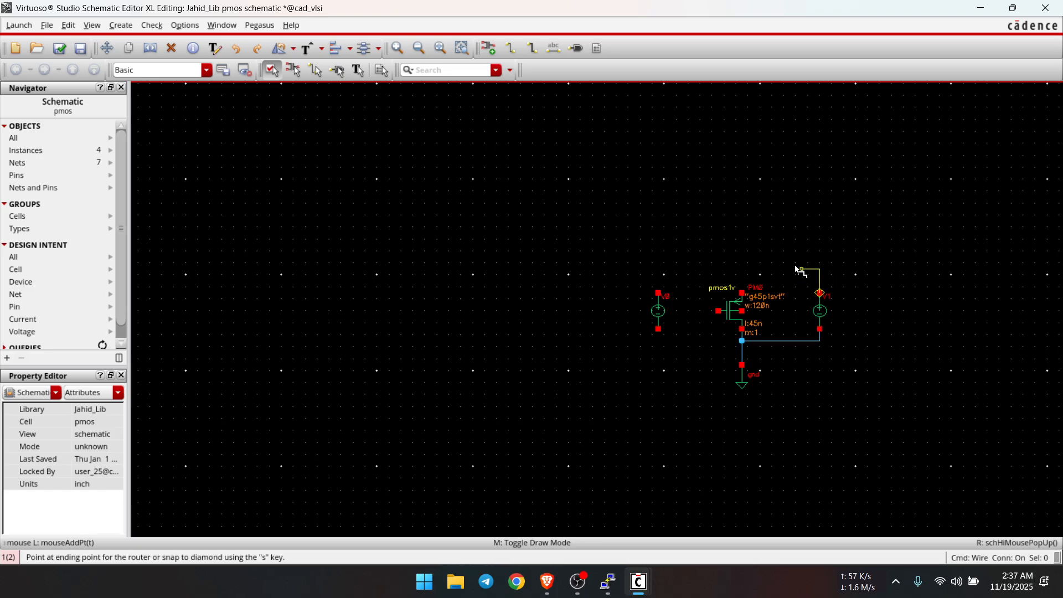
{"action": "left_click", "coordinate": [742, 292]}
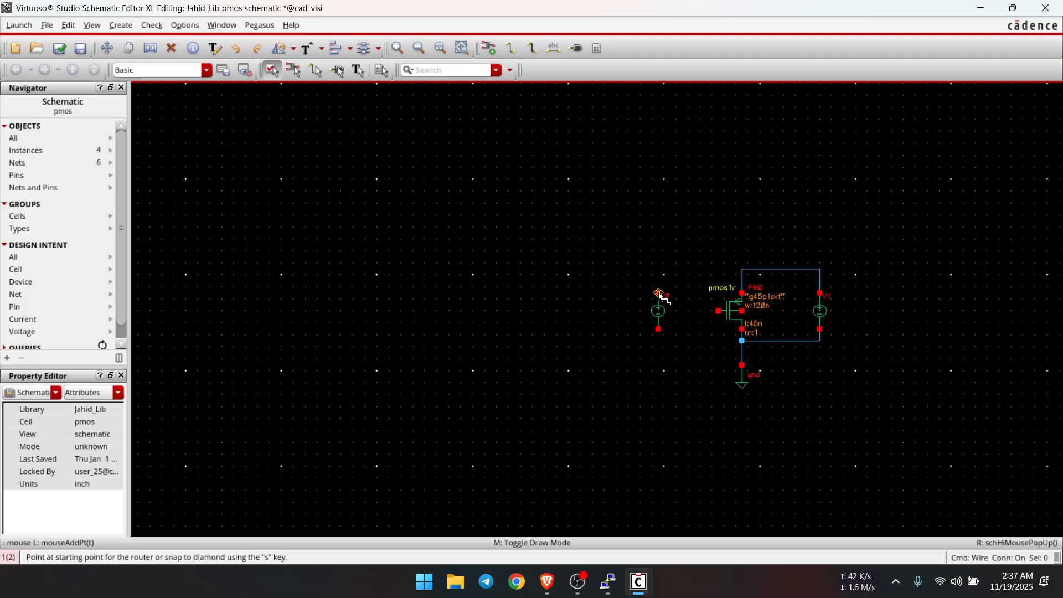
- Wire V0's positive terminal to the PMOS source net and its negative terminal to the gate
{"action": "left_click", "coordinate": [658, 292]}
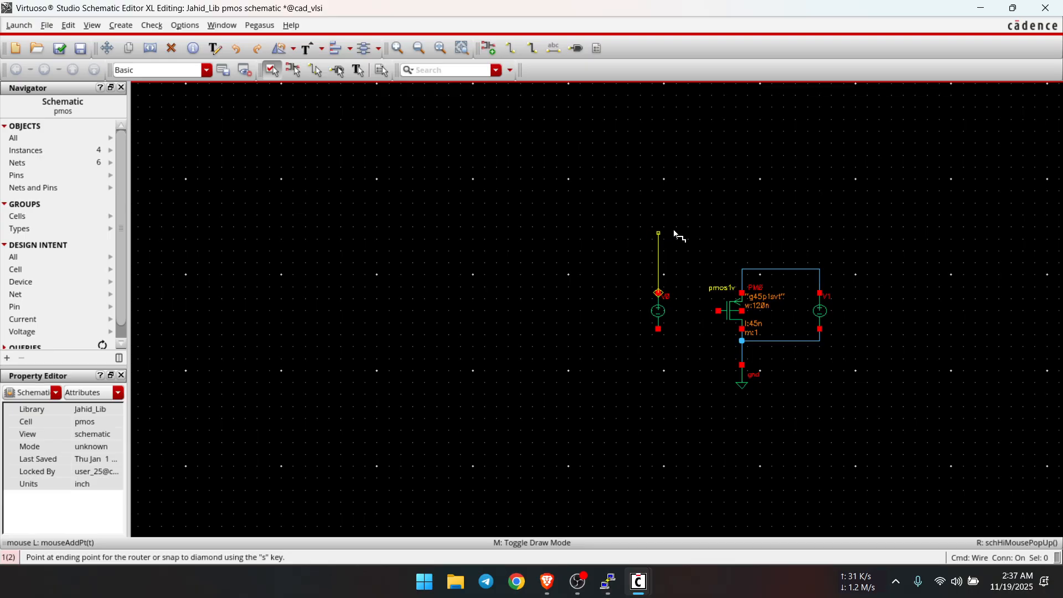
{"action": "left_click", "coordinate": [742, 270]}
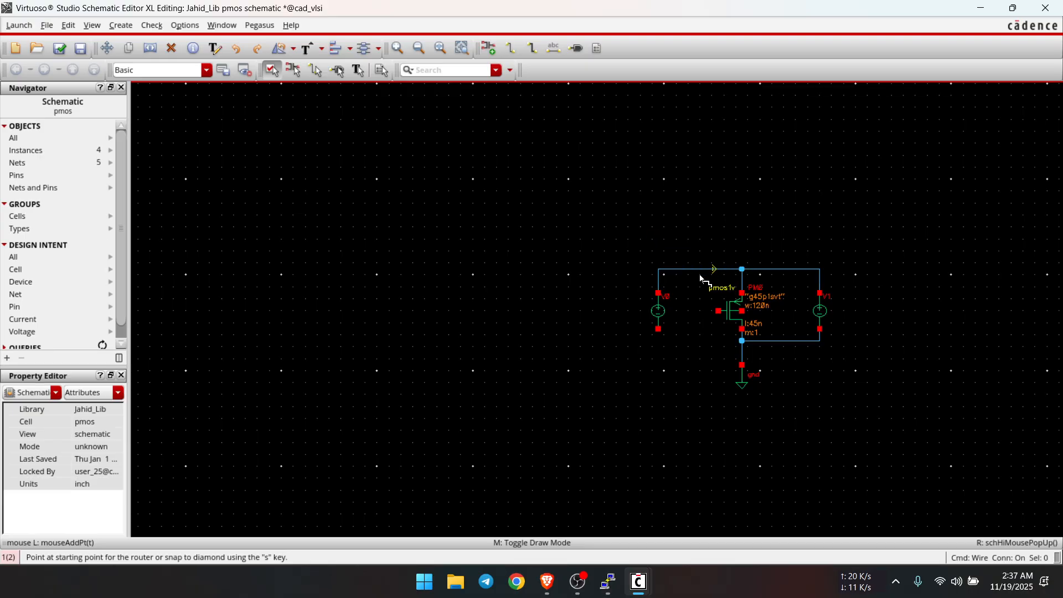
{"action": "left_click", "coordinate": [658, 330]}
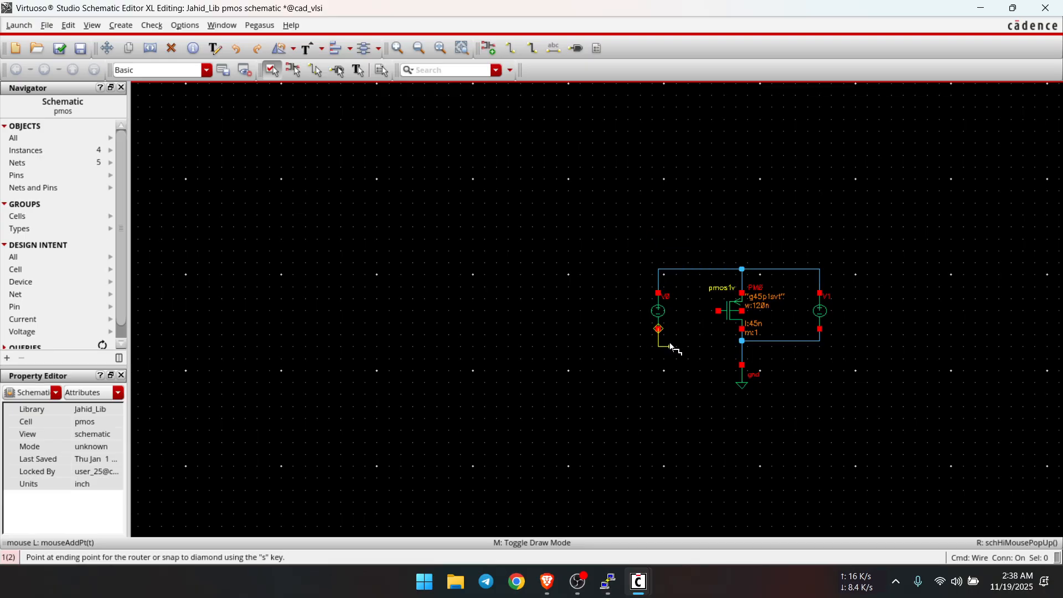
{"action": "left_click", "coordinate": [710, 322]}
{"action": "key", "text": "Escape"}
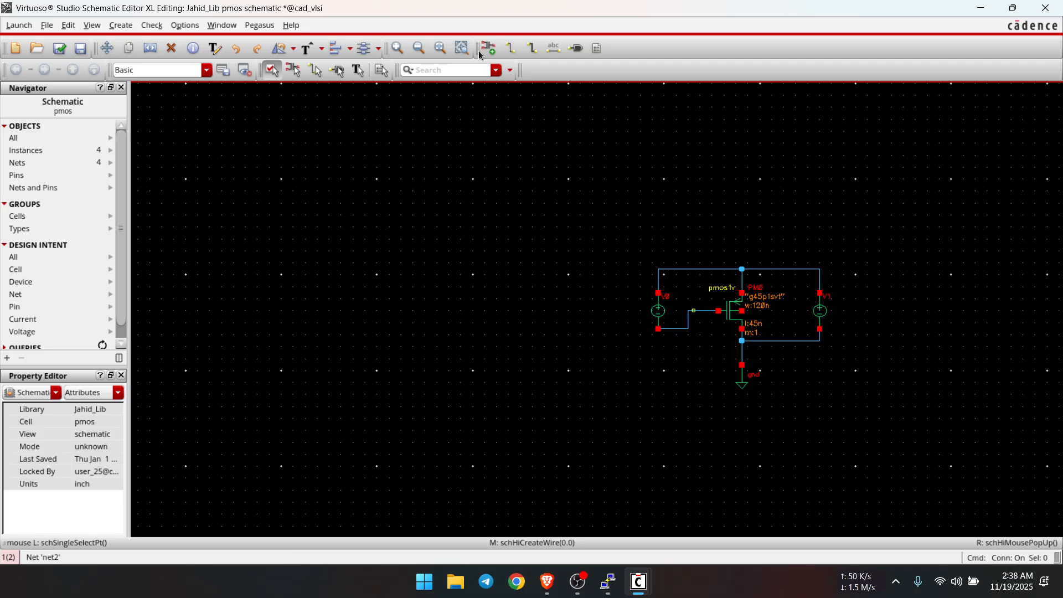
- Wire the PMOS body terminal to its source terminal, and check and save the schematic
{"action": "left_click", "coordinate": [435, 50]}
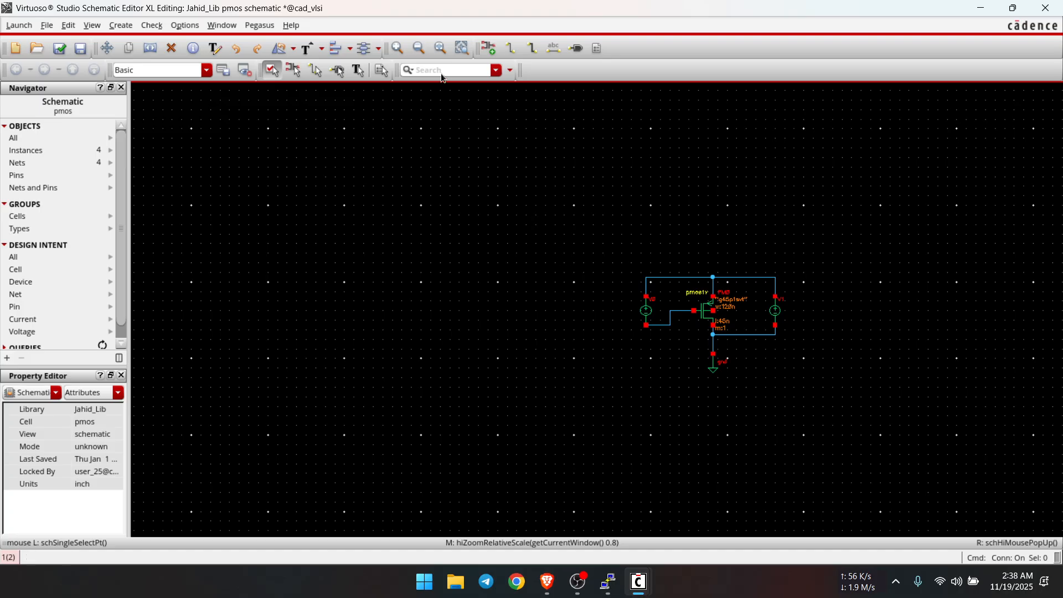
{"action": "left_click", "coordinate": [435, 49]}
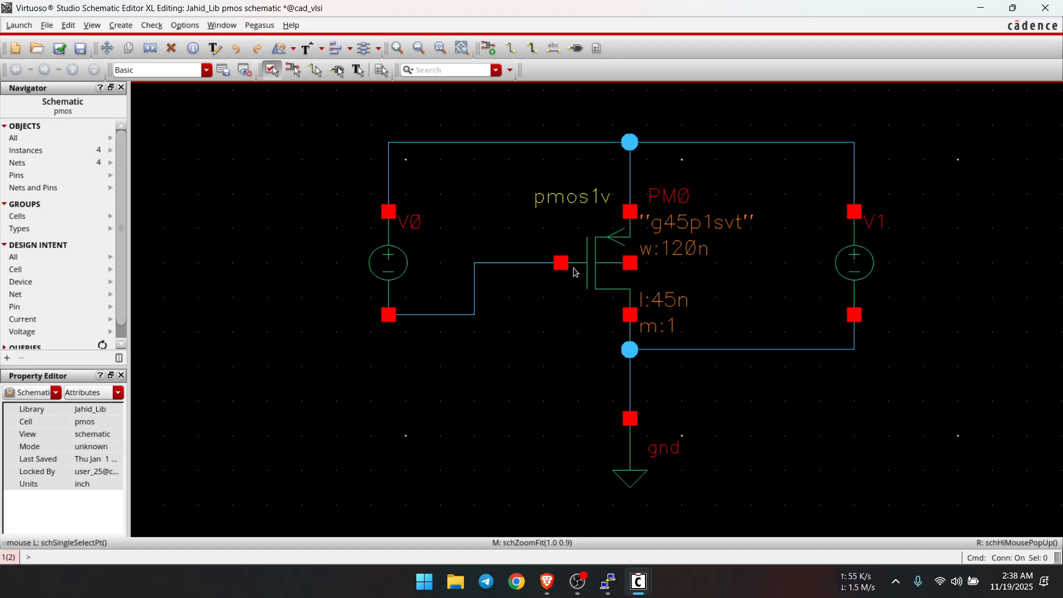
{"action": "left_click", "coordinate": [420, 49]}
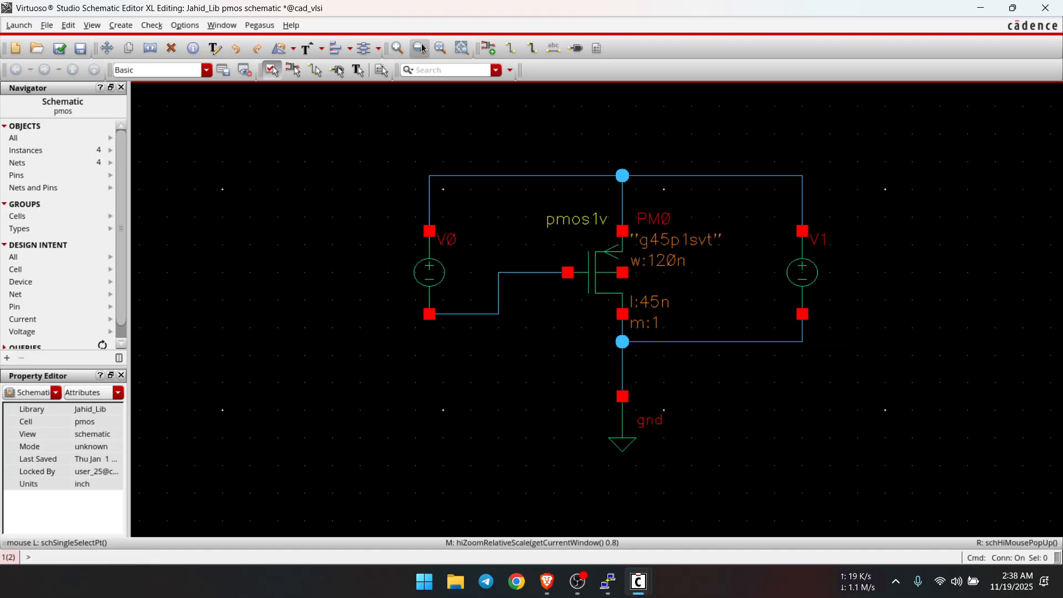
{"action": "key", "text": "w"}
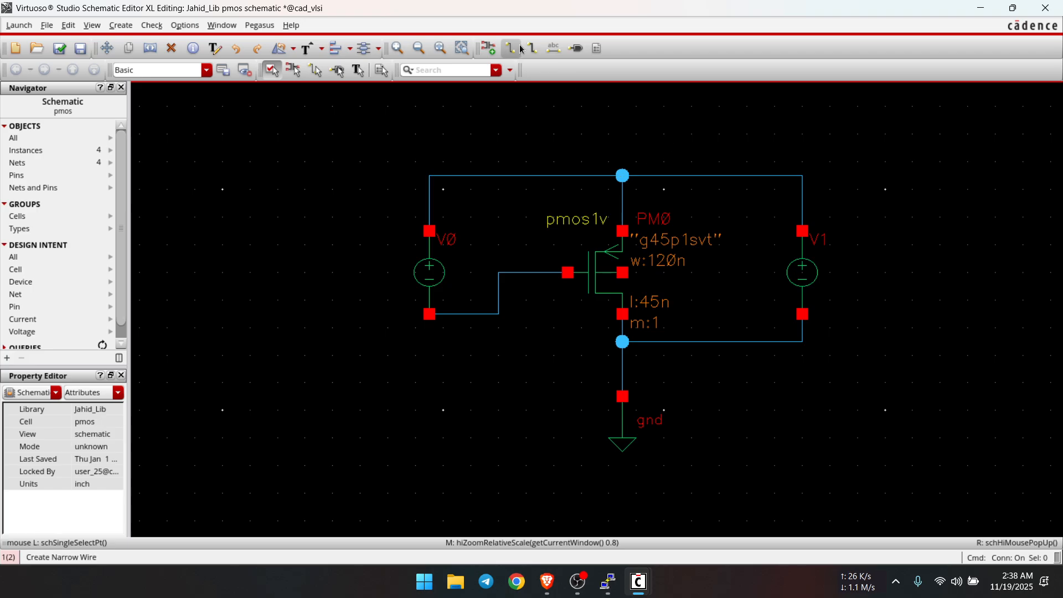
{"action": "left_click", "coordinate": [622, 272]}
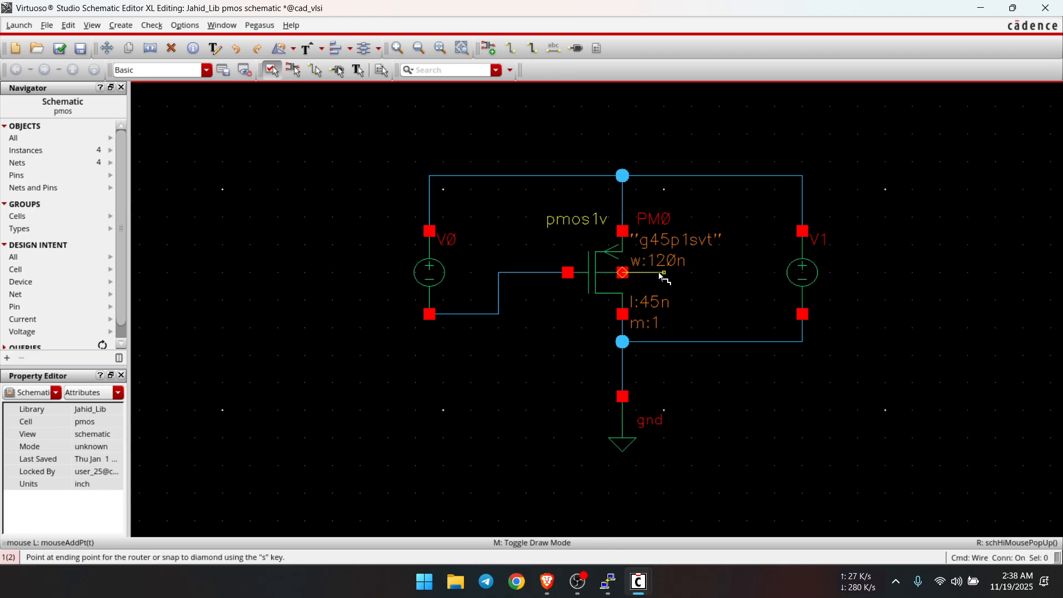
{"action": "left_click", "coordinate": [664, 272]}
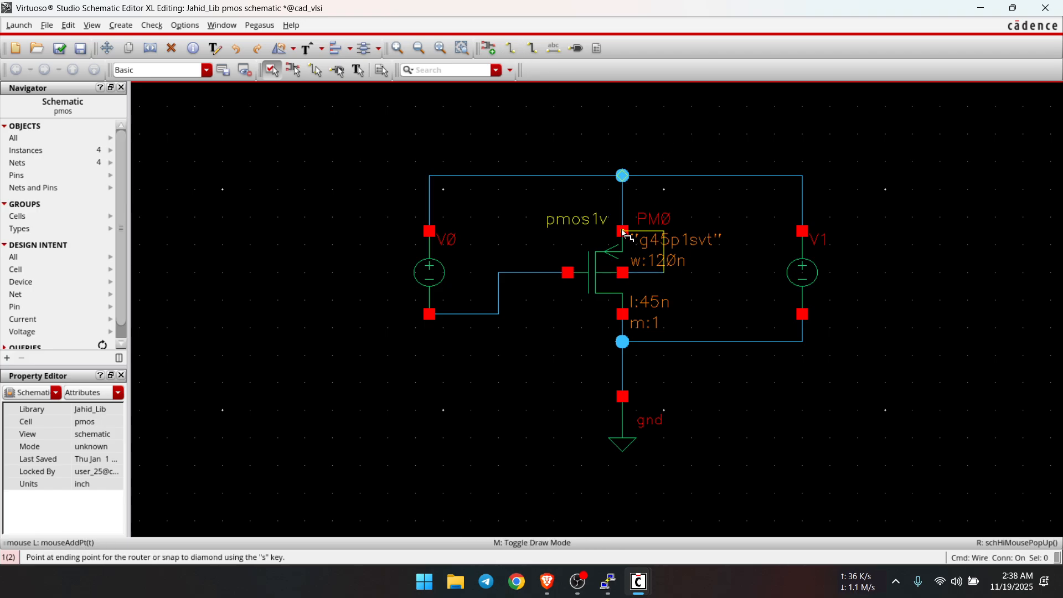
{"action": "left_click", "coordinate": [662, 236]}
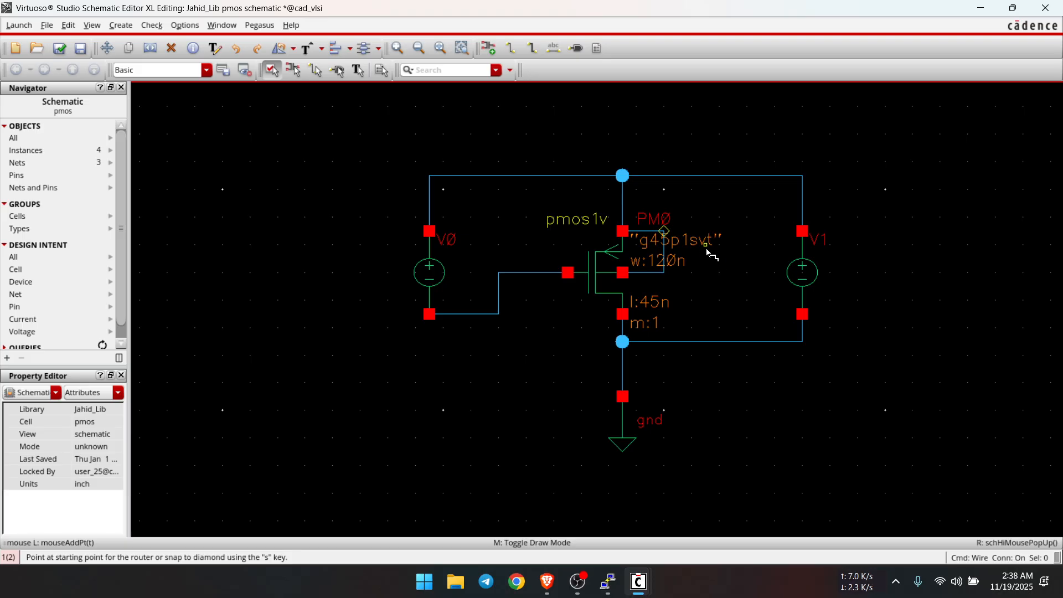
{"action": "key", "text": "Escape"}
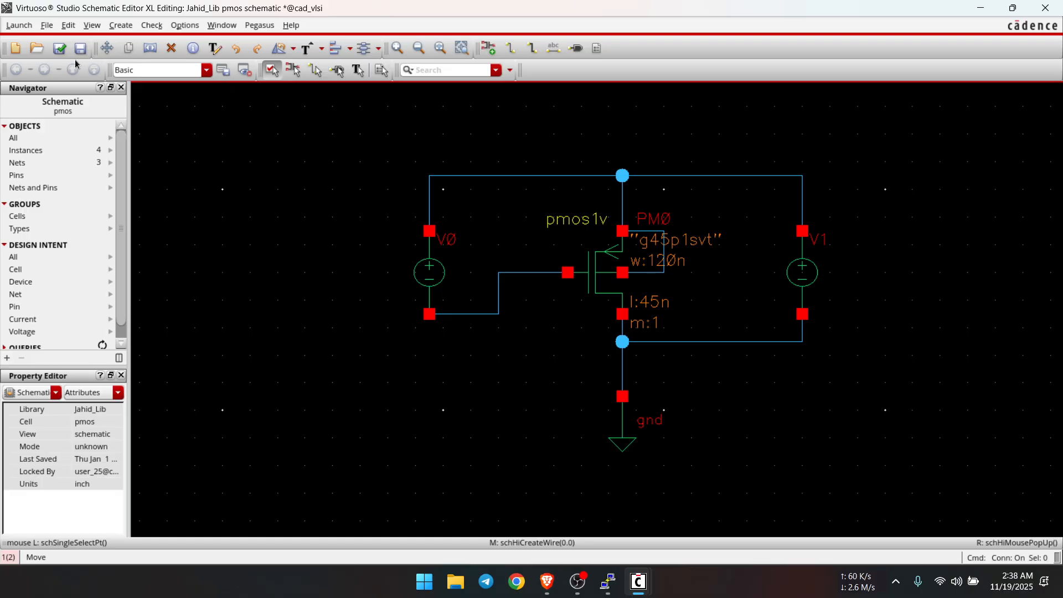
{"action": "left_click", "coordinate": [59, 48]}
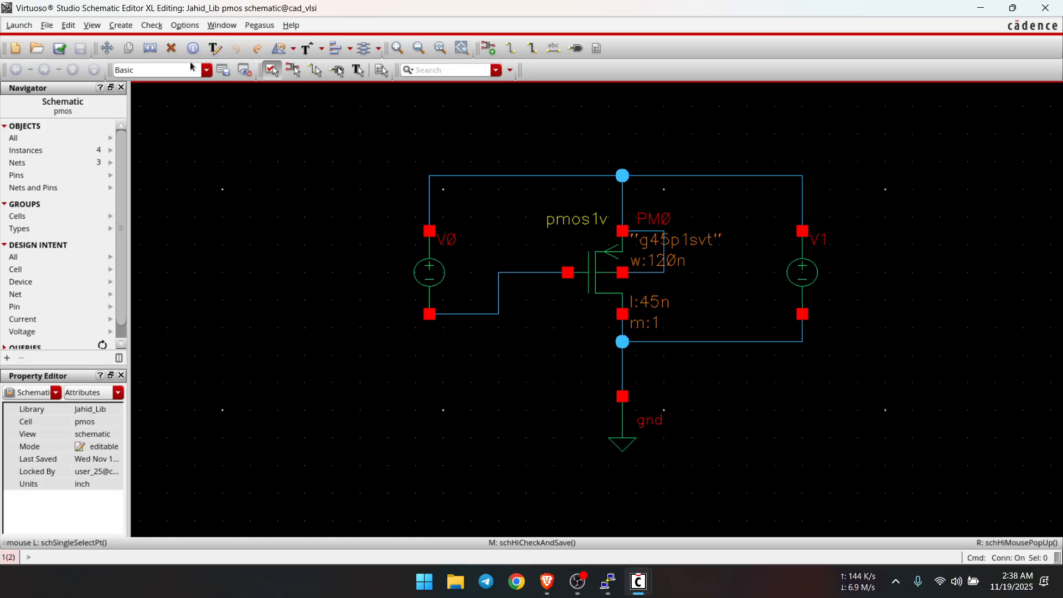
- Set the DC voltage of source V0 to the variable Vsg
{"action": "left_click", "coordinate": [424, 271]}
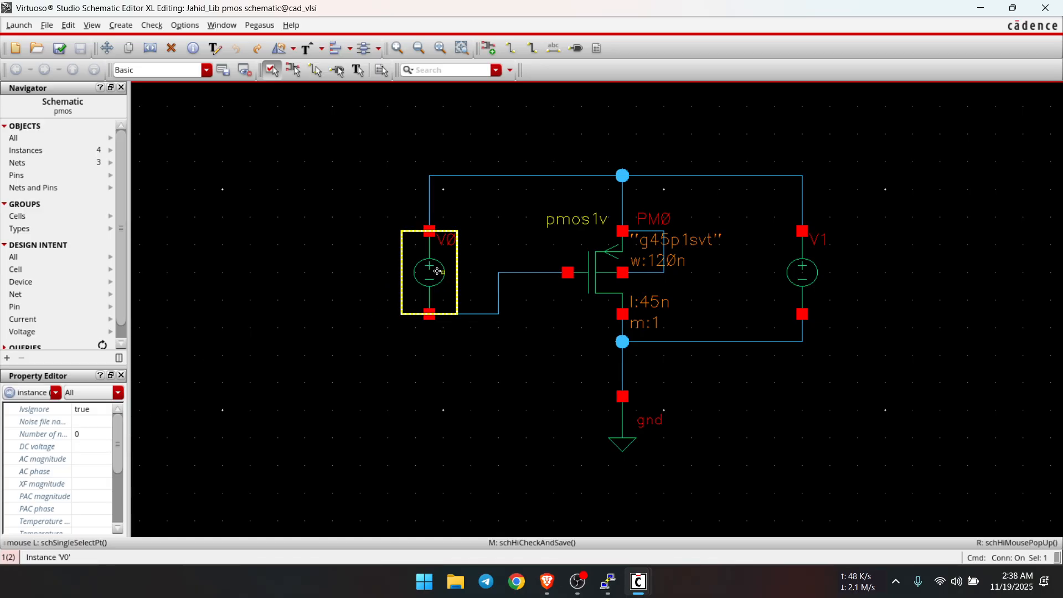
{"action": "left_click", "coordinate": [85, 447]}
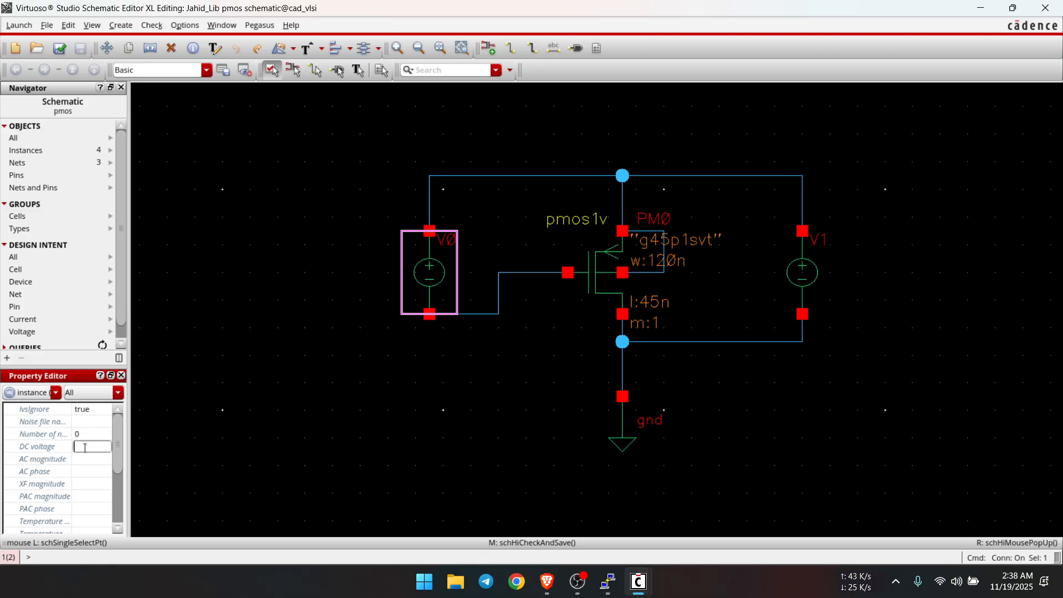
{"action": "type", "text": "Vsg"}
{"action": "key", "text": "Return"}
- Set the DC voltage of source V1 to the variable Vsd, and check and save the schematic
{"action": "left_click", "coordinate": [788, 286]}
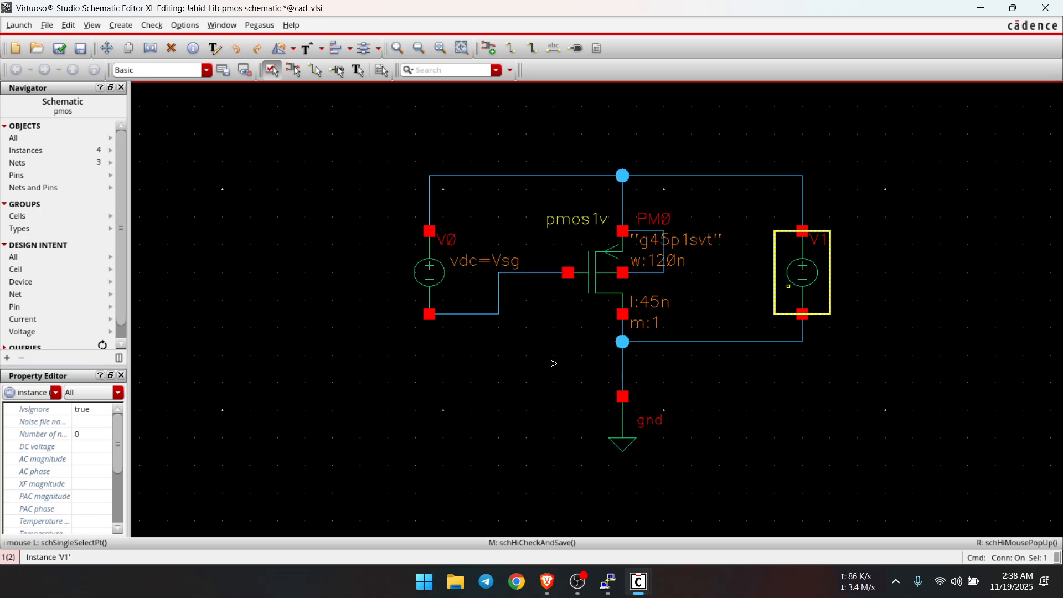
{"action": "left_click", "coordinate": [78, 447]}
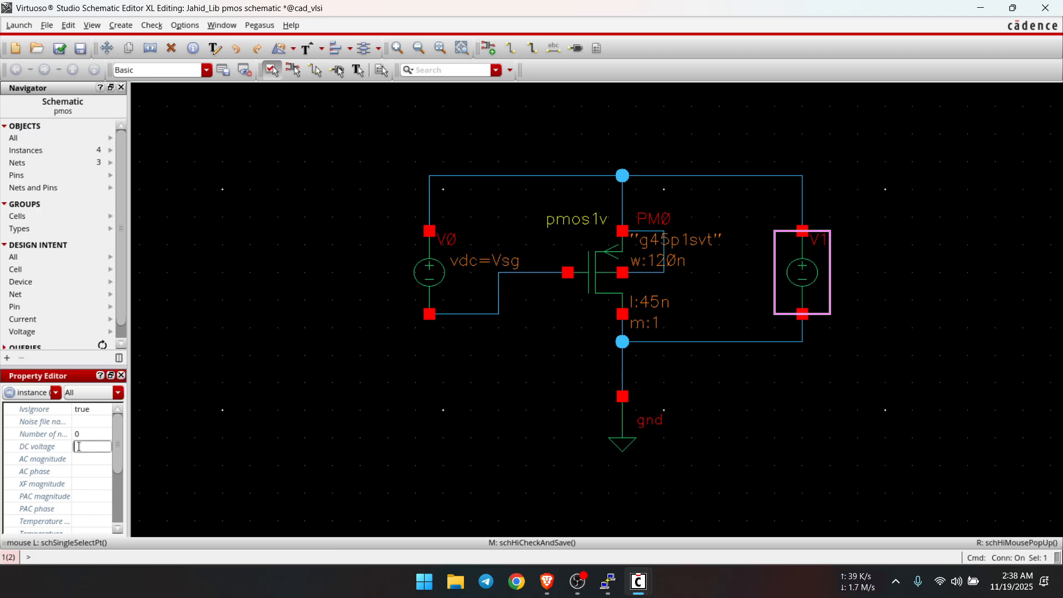
{"action": "type", "text": "Vsd"}
{"action": "key", "text": "Return"}
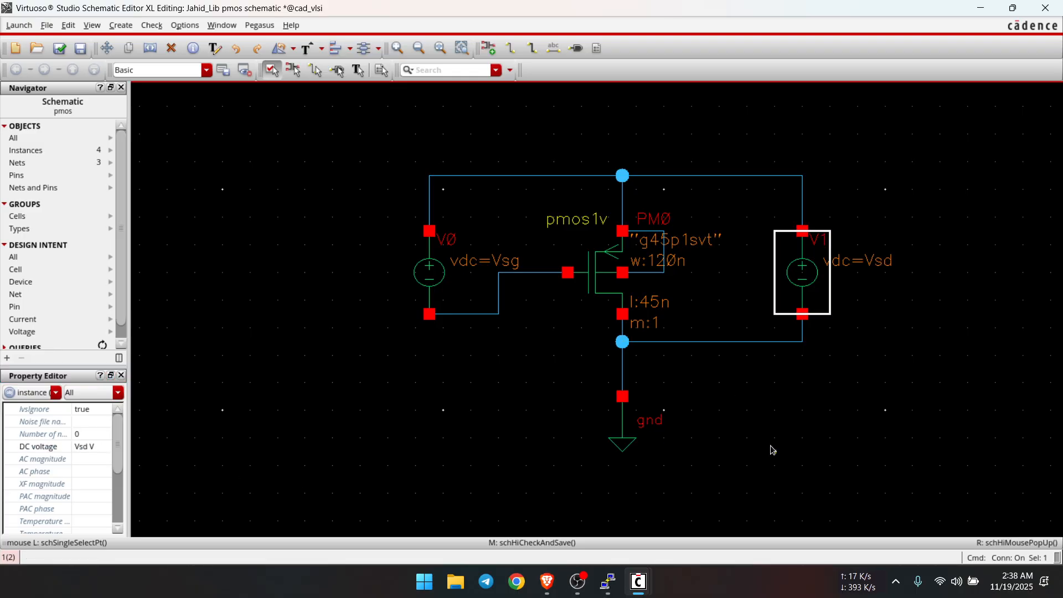
{"action": "left_click", "coordinate": [59, 51]}
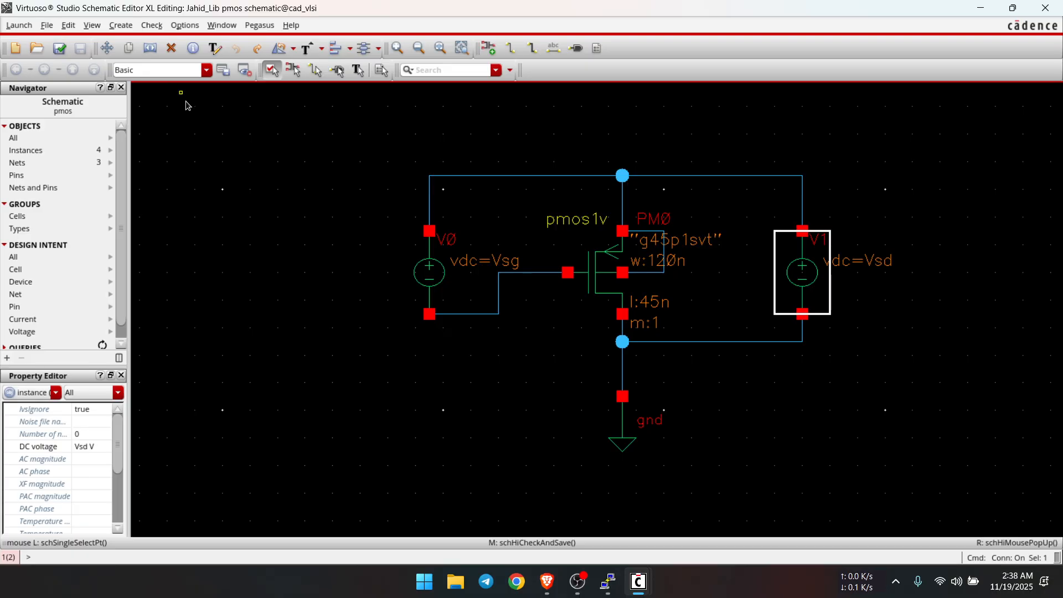
{"action": "left_click", "coordinate": [405, 299]}
{"action": "left_click", "coordinate": [441, 411]}
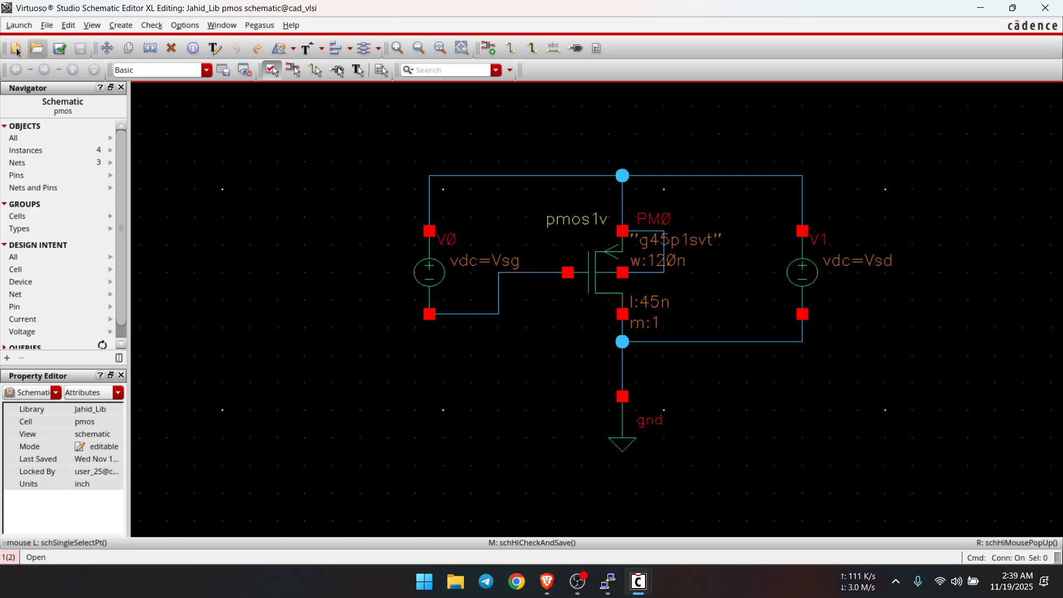
- Launch ADE Explorer from the schematic and create a new maestro view for the pmos cell in a new tab
{"action": "left_click", "coordinate": [18, 26]}
{"action": "left_click", "coordinate": [30, 40]}
{"action": "left_click", "coordinate": [304, 130]}
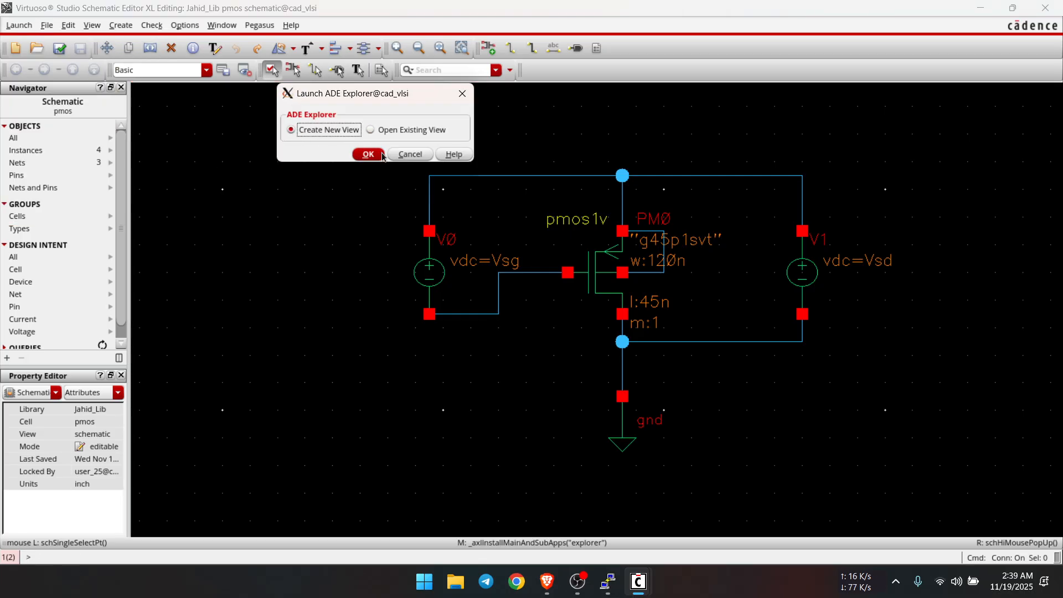
{"action": "left_click", "coordinate": [368, 154]}
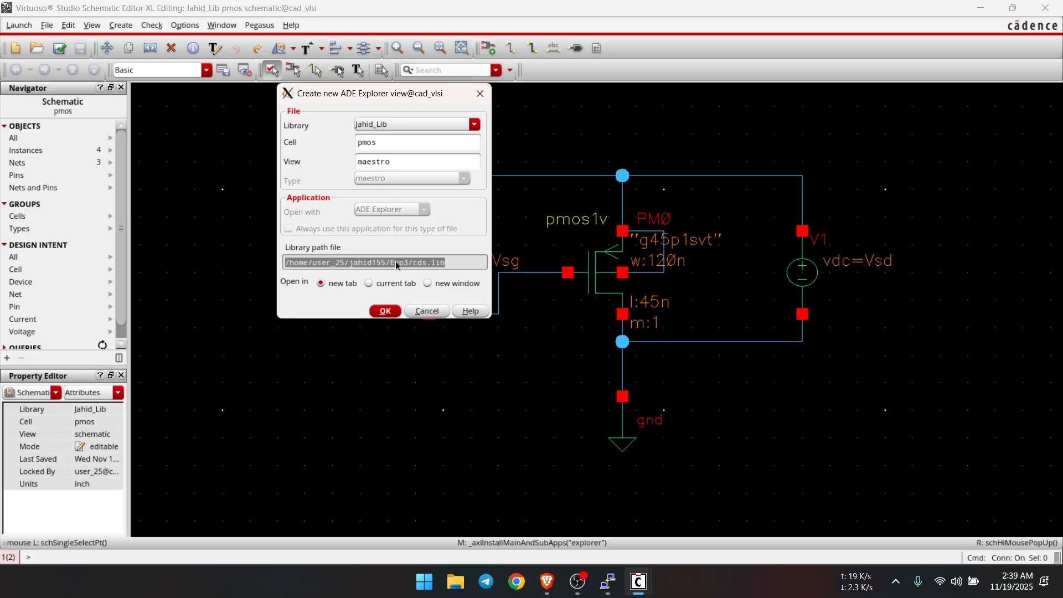
{"action": "left_click", "coordinate": [385, 311]}
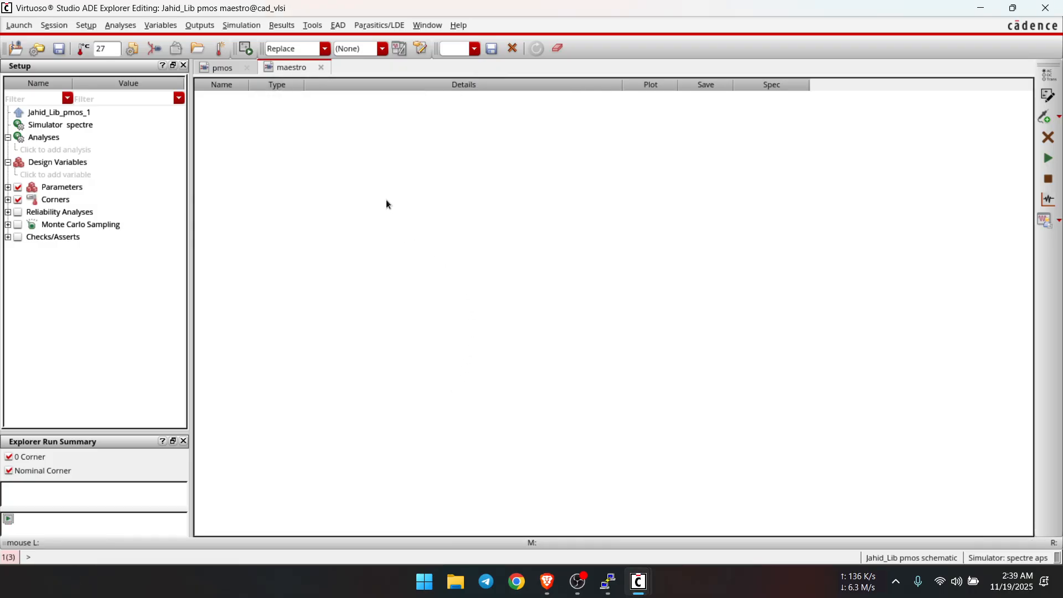
- Copy the design variables from the cellview and set Vsd to 1.8
{"action": "left_click", "coordinate": [175, 27]}
{"action": "left_click", "coordinate": [166, 47]}
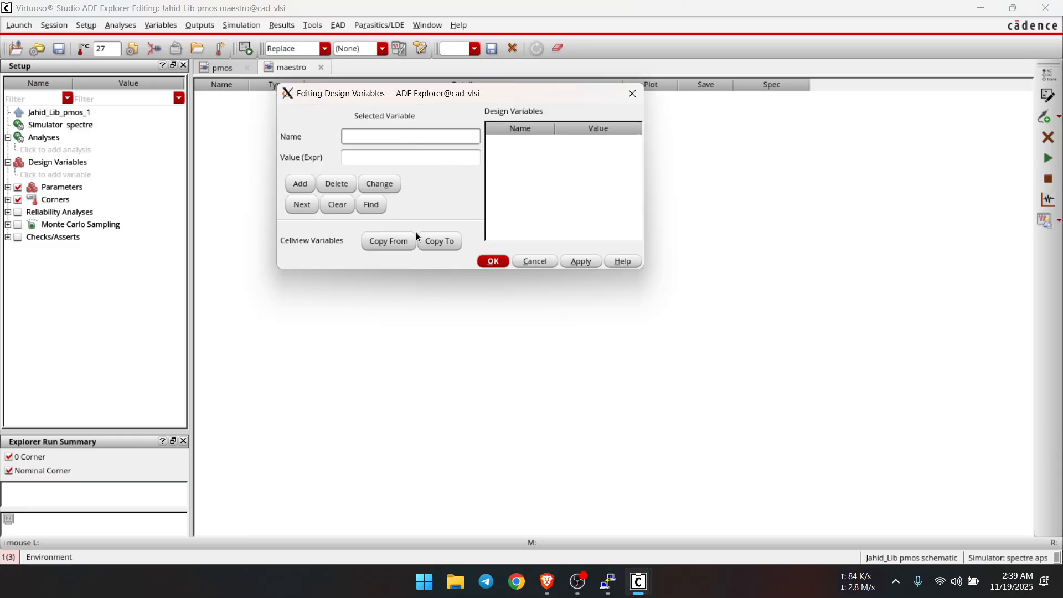
{"action": "left_click", "coordinate": [390, 241]}
{"action": "left_click", "coordinate": [512, 143]}
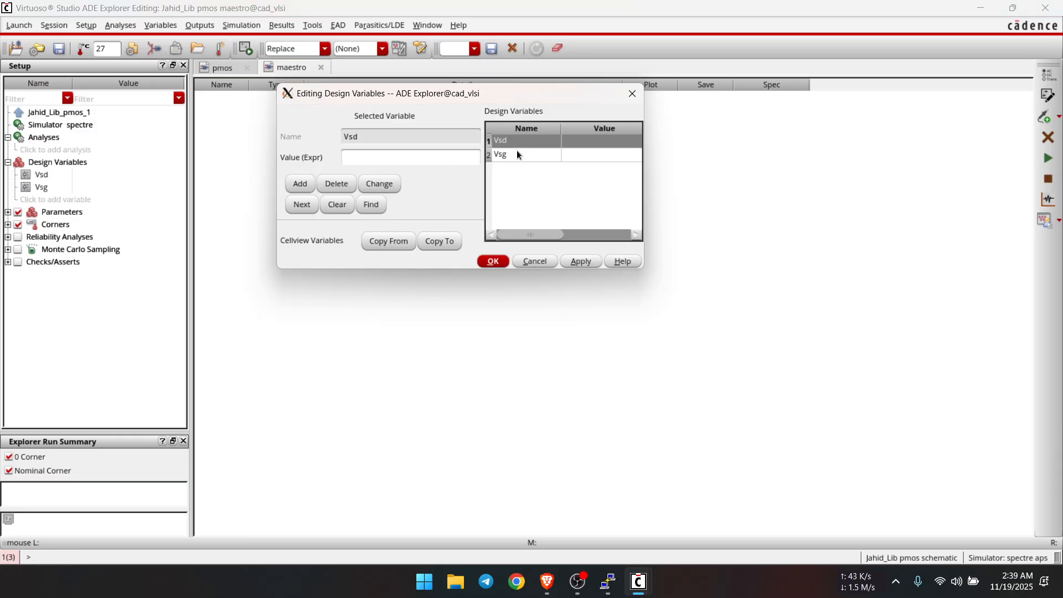
{"action": "left_click", "coordinate": [409, 156]}
{"action": "type", "text": "1."}
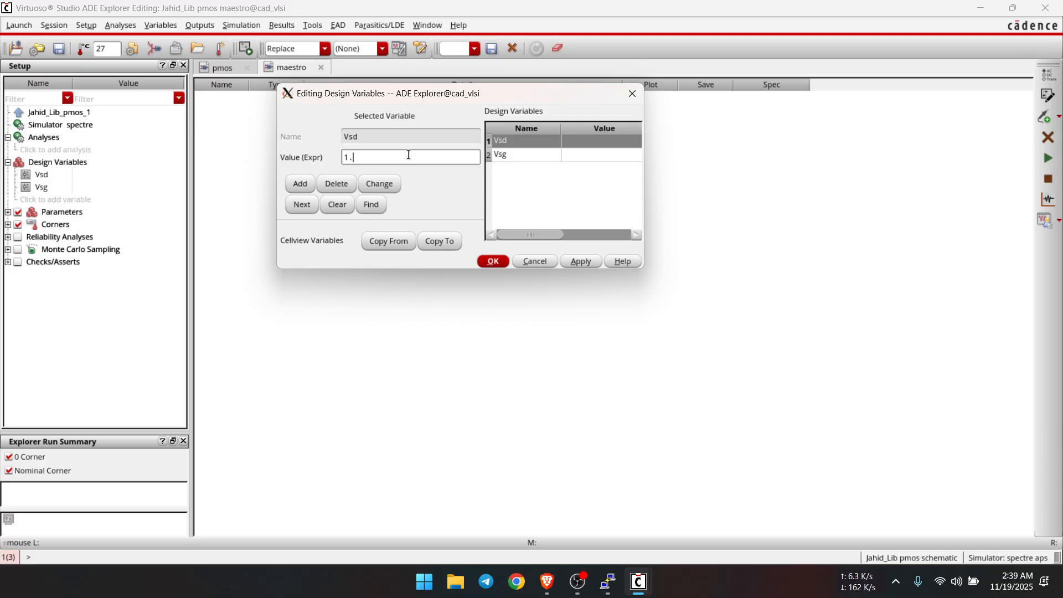
{"action": "type", "text": "8"}
{"action": "left_click", "coordinate": [575, 263]}
- Set the design variable Vsg to 1.8 and close the design variable editor
{"action": "left_click", "coordinate": [537, 153]}
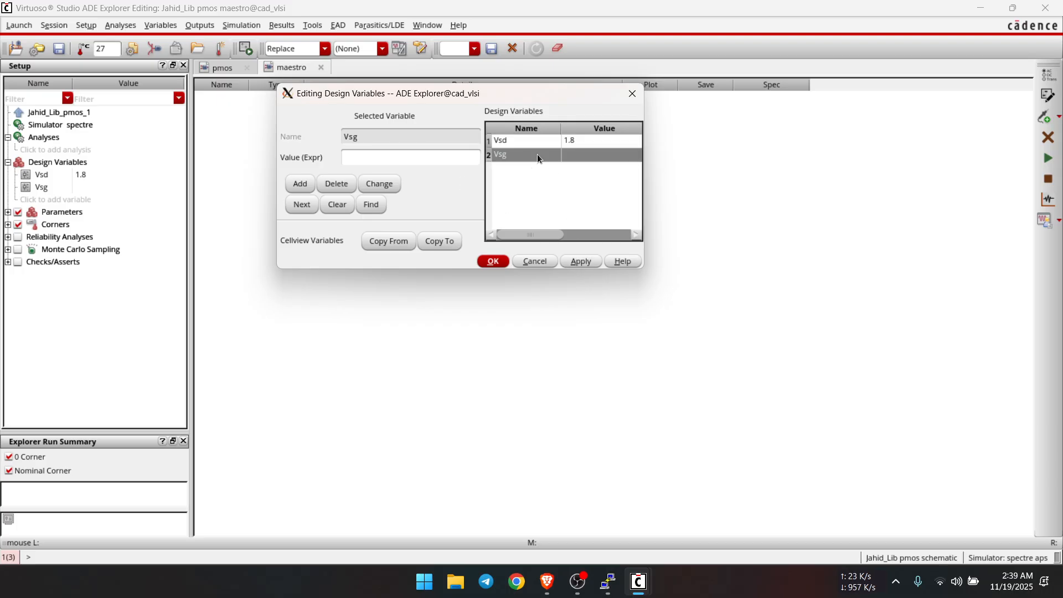
{"action": "left_click", "coordinate": [363, 156]}
{"action": "type", "text": "1"}
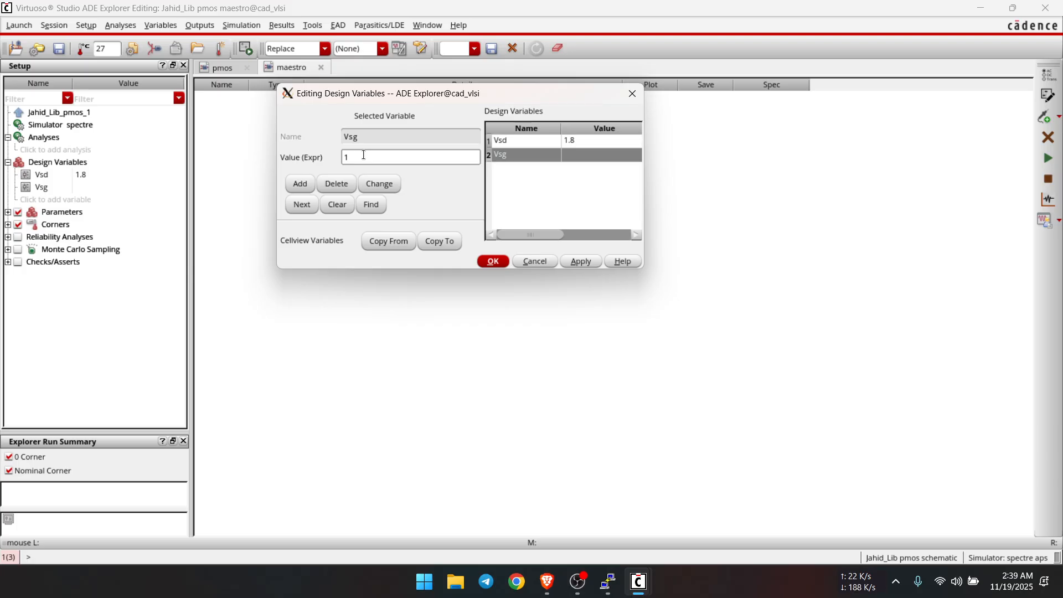
{"action": "type", "text": ".8"}
{"action": "left_click", "coordinate": [579, 265]}
{"action": "left_click", "coordinate": [496, 261]}
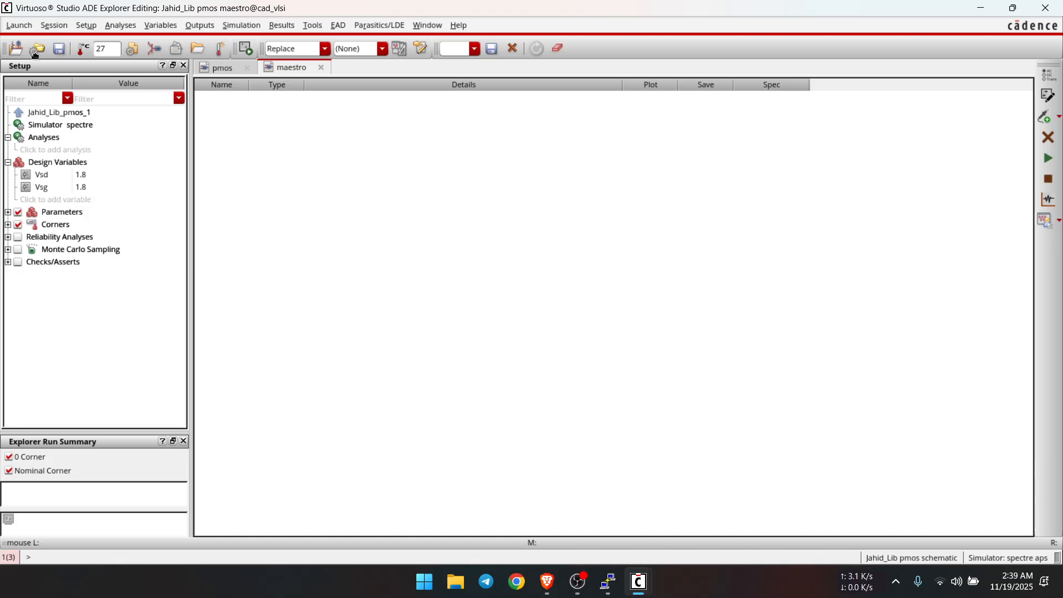
- Set up a dc analysis that saves the DC operating point and sweeps the design variable Vsd
{"action": "left_click", "coordinate": [122, 25]}
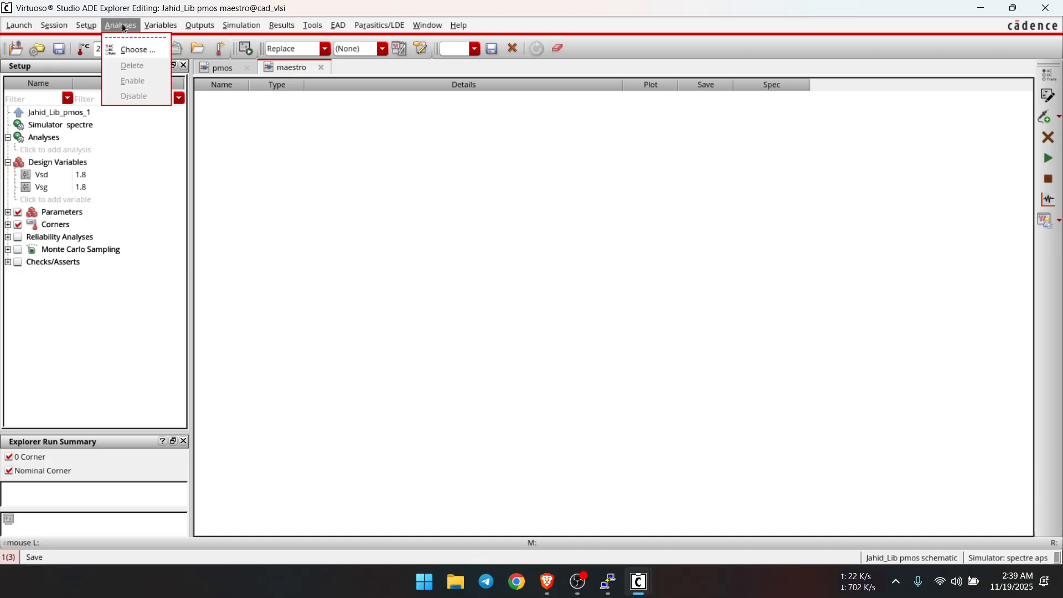
{"action": "left_click", "coordinate": [130, 50]}
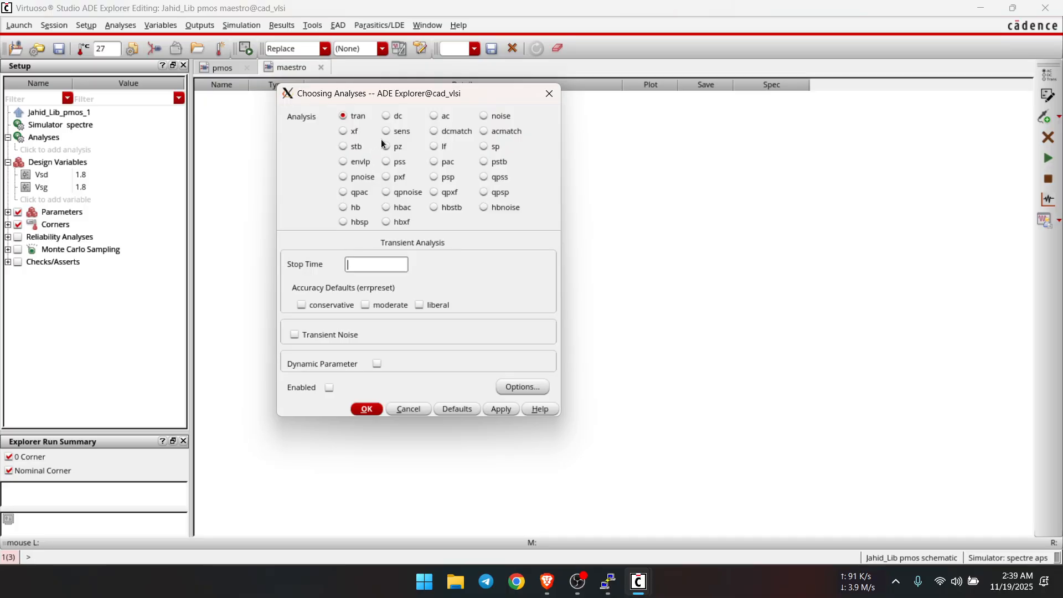
{"action": "left_click", "coordinate": [386, 116]}
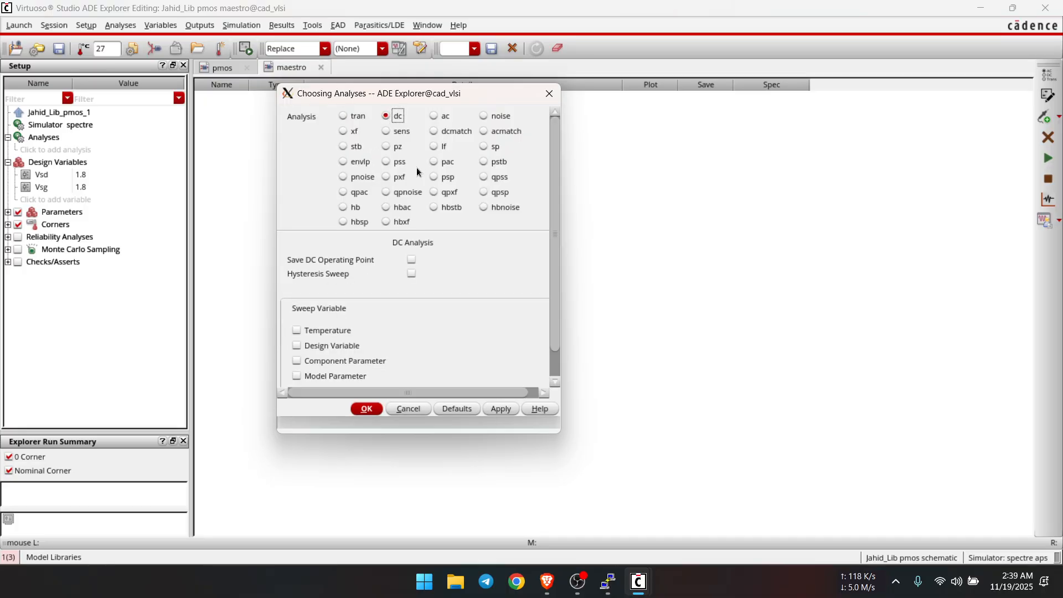
{"action": "left_click", "coordinate": [409, 259]}
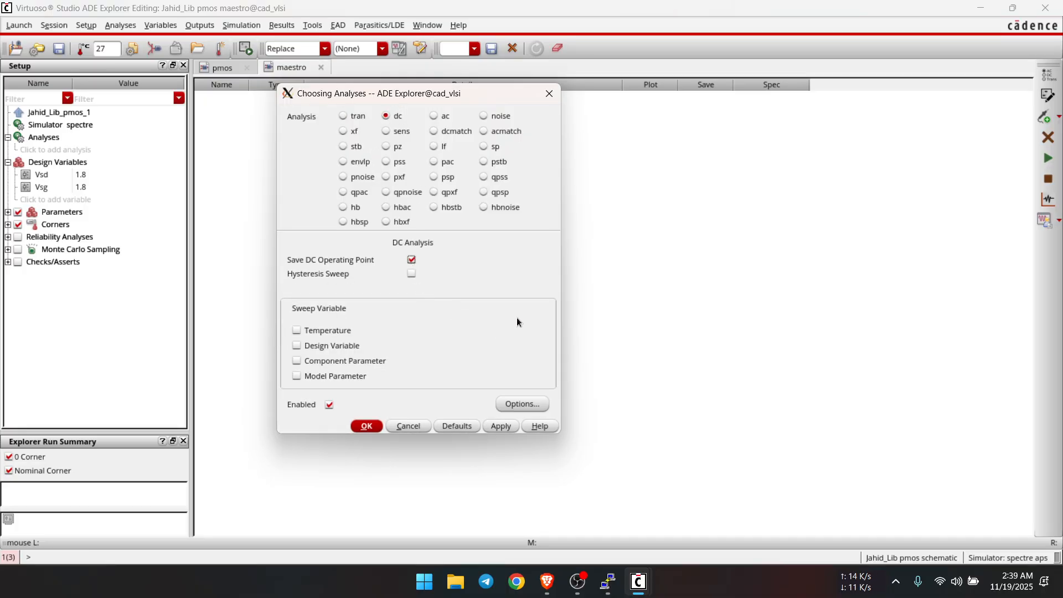
{"action": "left_click", "coordinate": [297, 345]}
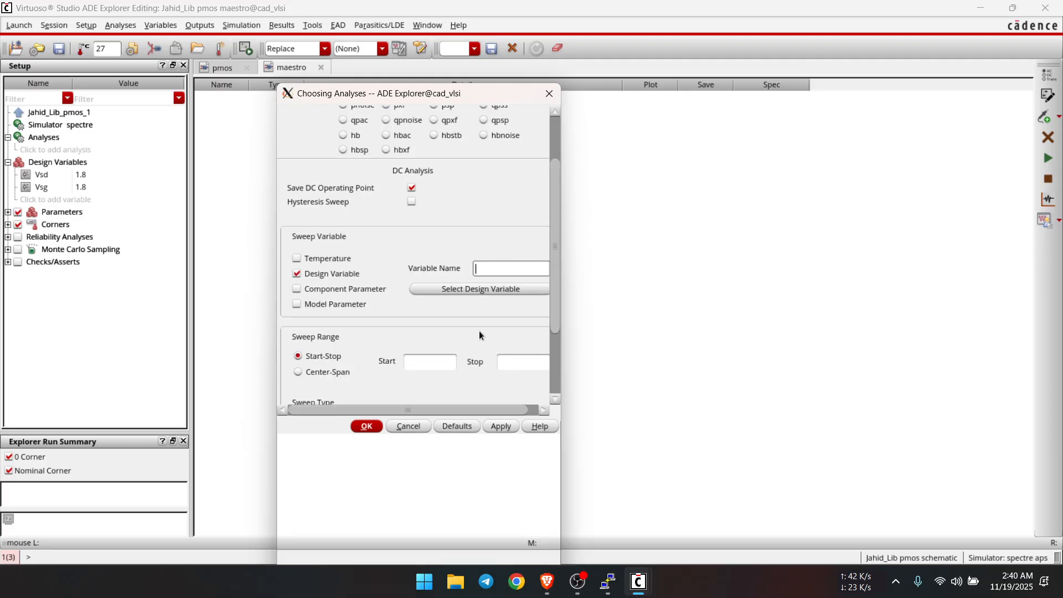
{"action": "left_click", "coordinate": [488, 362]}
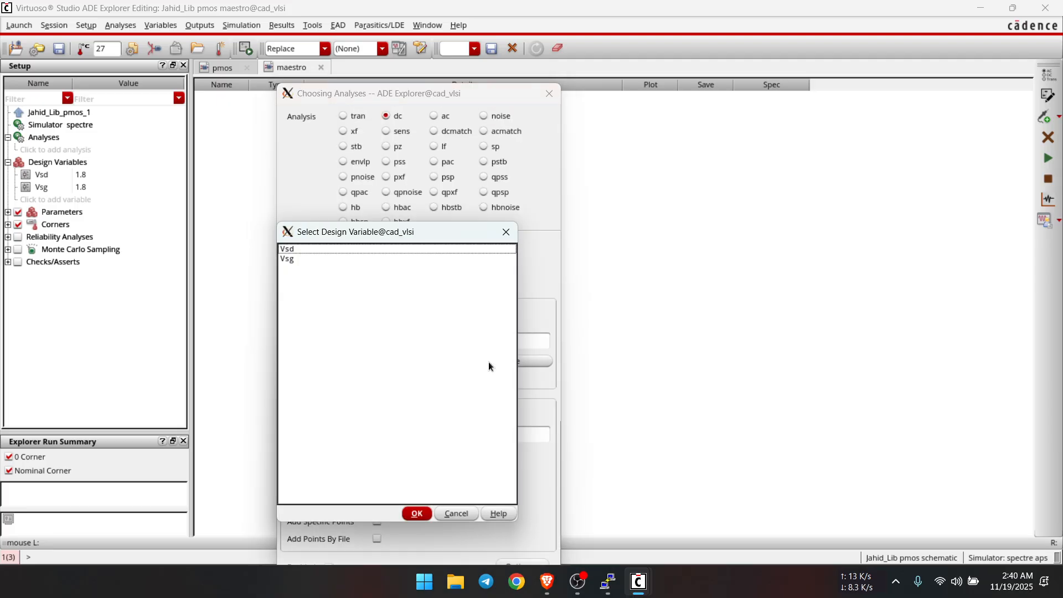
{"action": "left_click", "coordinate": [307, 250]}
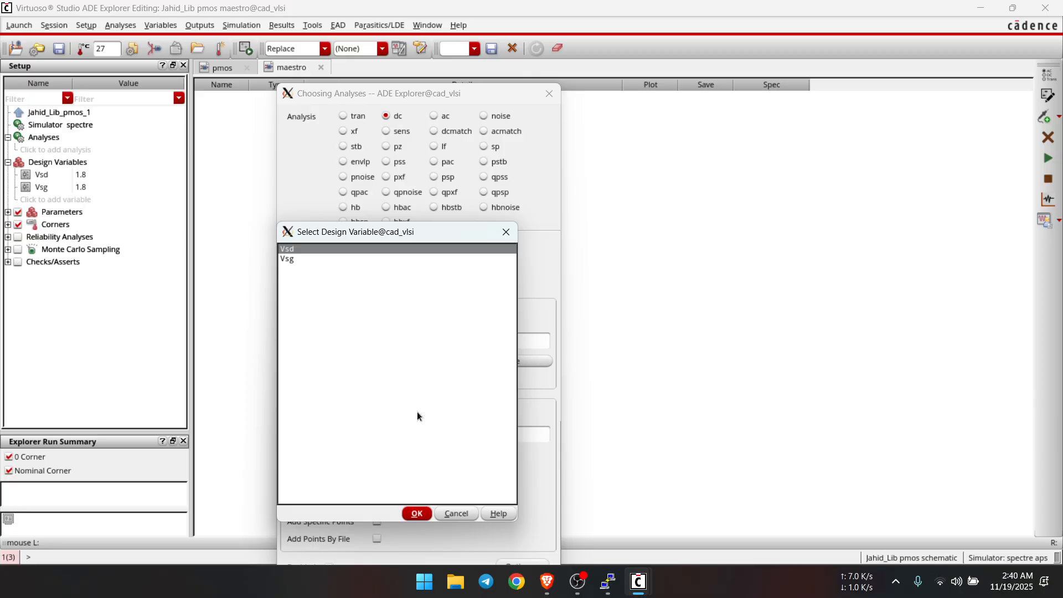
{"action": "left_click", "coordinate": [419, 514]}
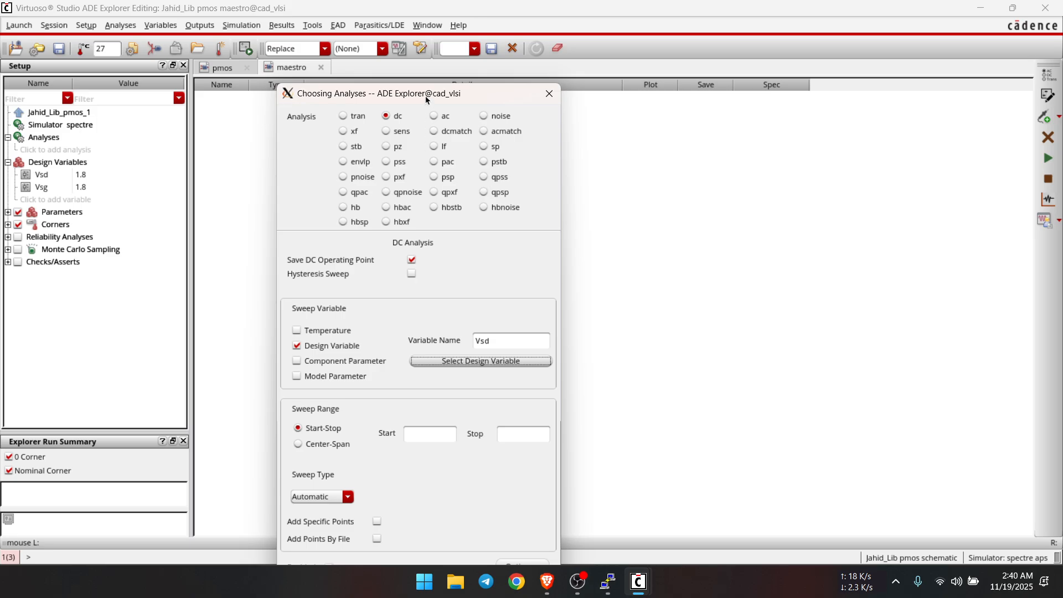
- Set the dc sweep range to start at 0 and stop at 2, and accept the analysis
{"action": "left_click_drag", "start_coordinate": [428, 100], "coordinate": [420, 47]}
{"action": "left_click", "coordinate": [489, 537]}
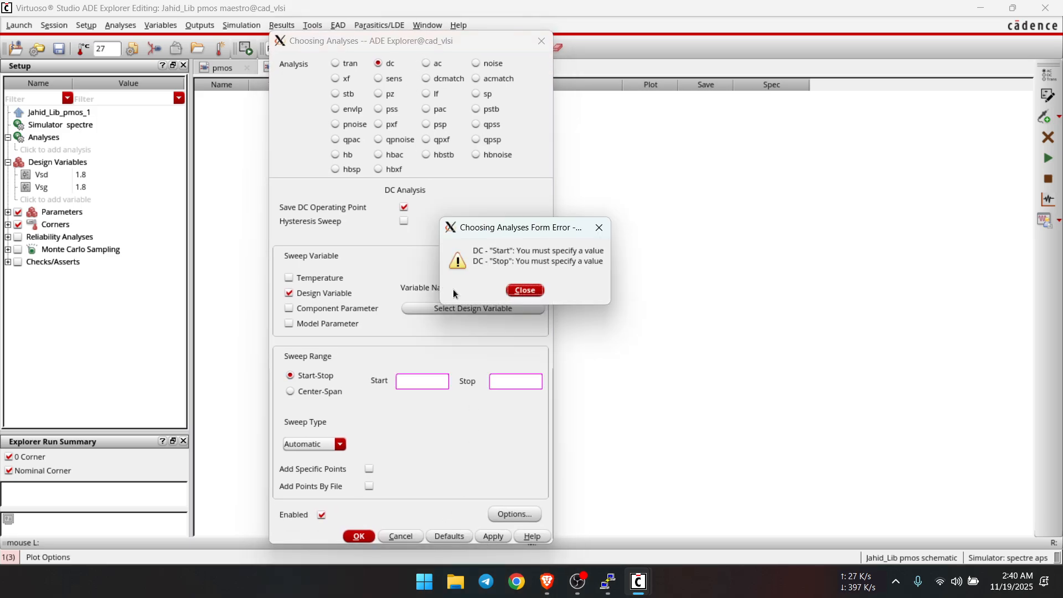
{"action": "left_click", "coordinate": [534, 291]}
{"action": "left_click", "coordinate": [422, 382]}
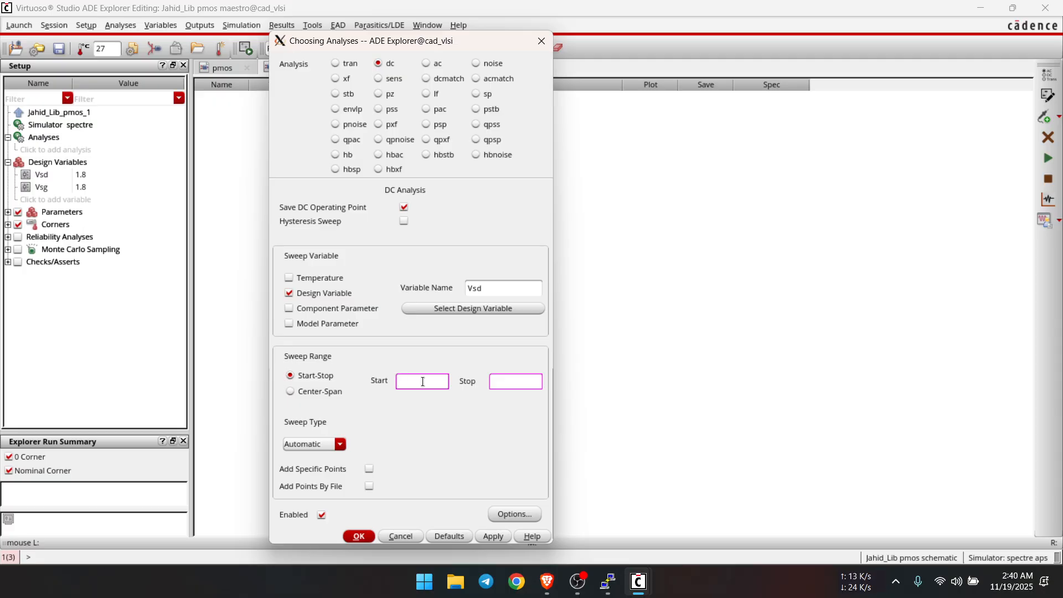
{"action": "left_click", "coordinate": [507, 380]}
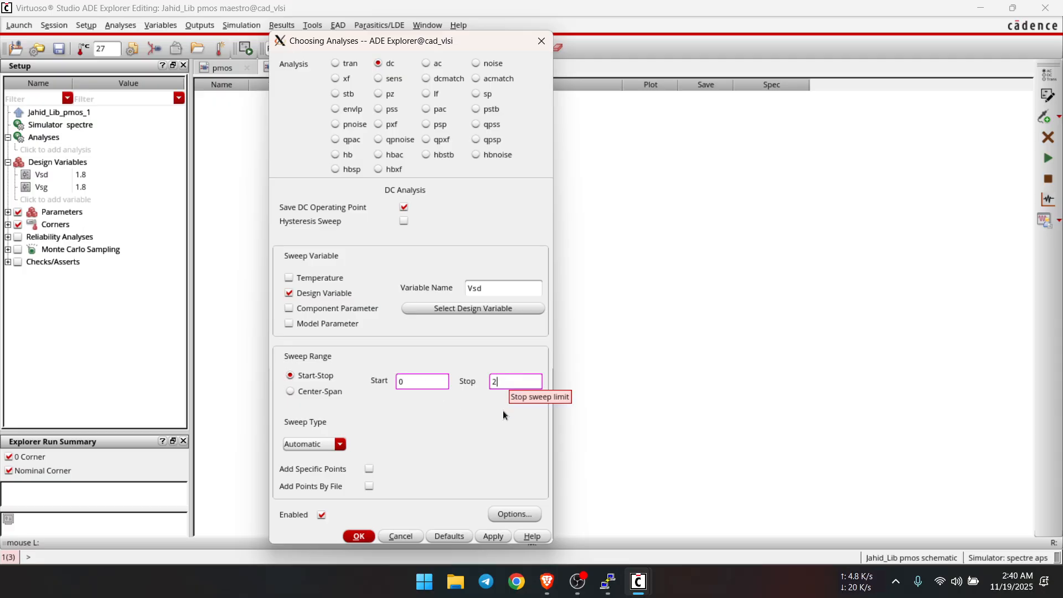
{"action": "left_click", "coordinate": [481, 537]}
{"action": "left_click", "coordinate": [358, 536]}
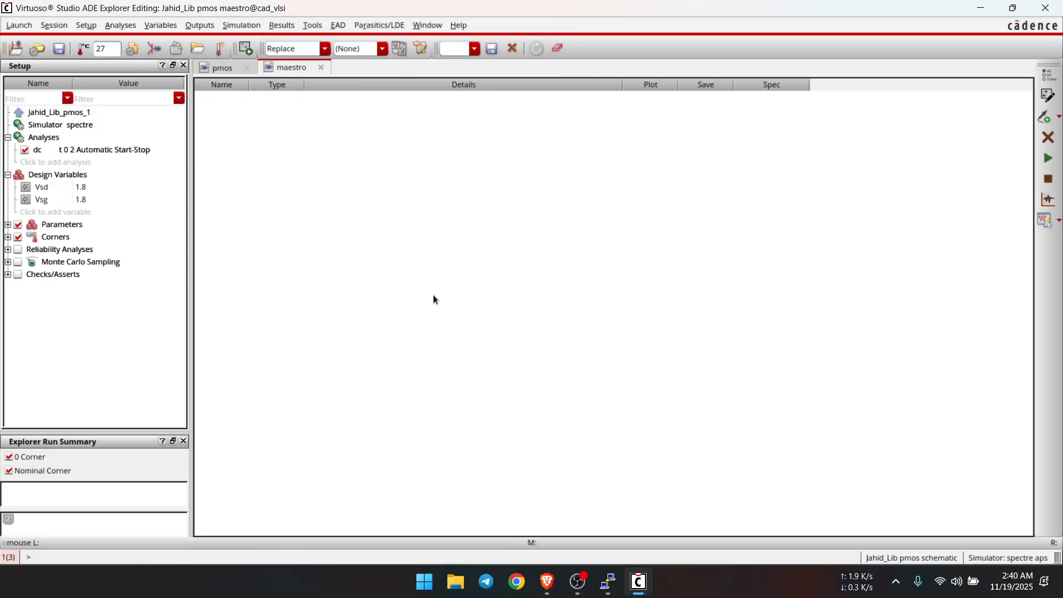
- Select the PMOS source terminal current on the design as an output to plot, and return to the maestro view
{"action": "left_click", "coordinate": [201, 24]}
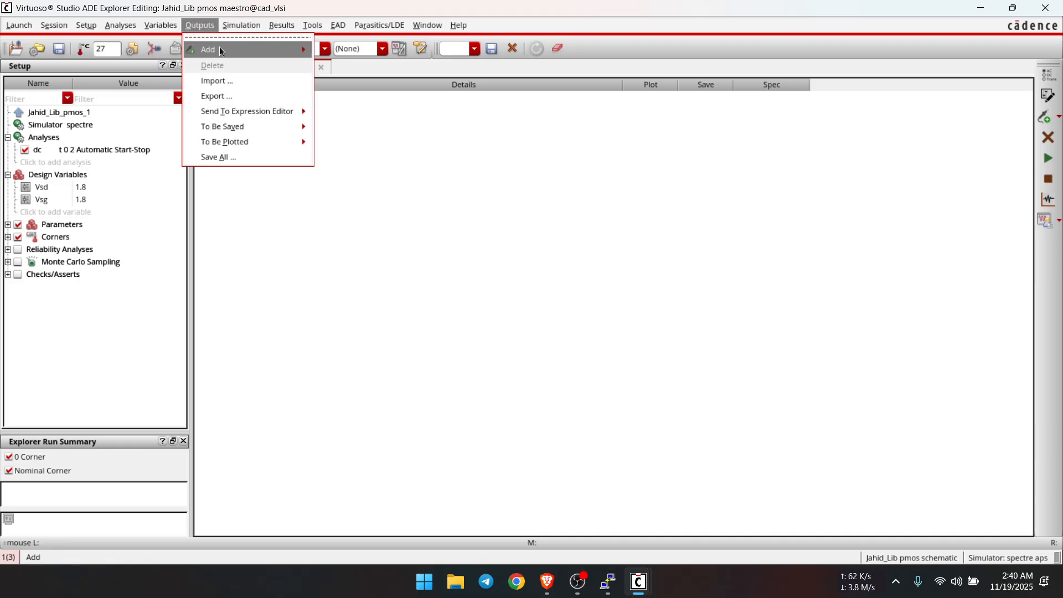
{"action": "mouse_move", "coordinate": [233, 142]}
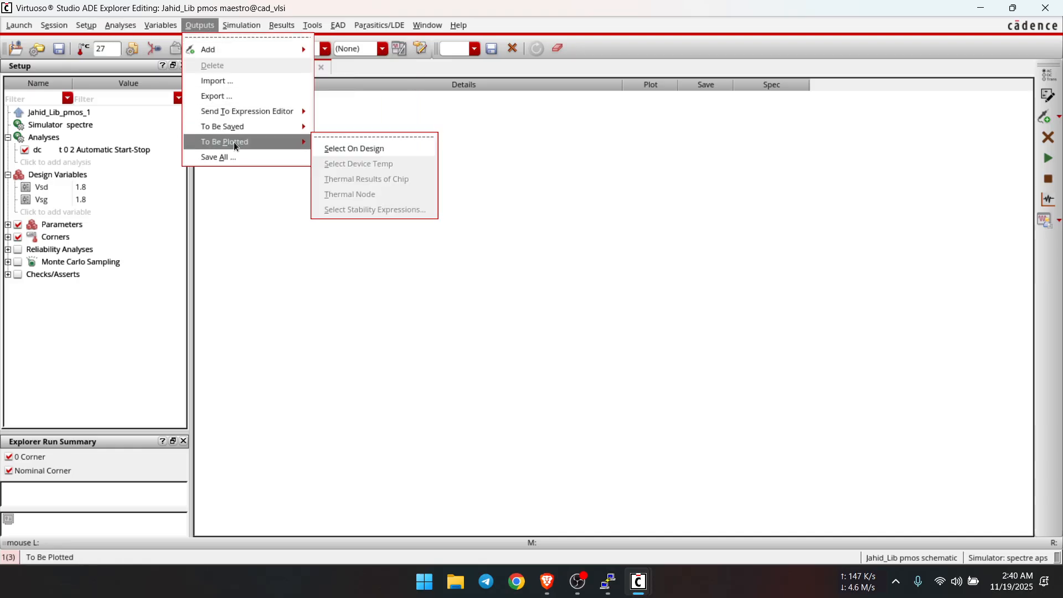
{"action": "left_click", "coordinate": [335, 151]}
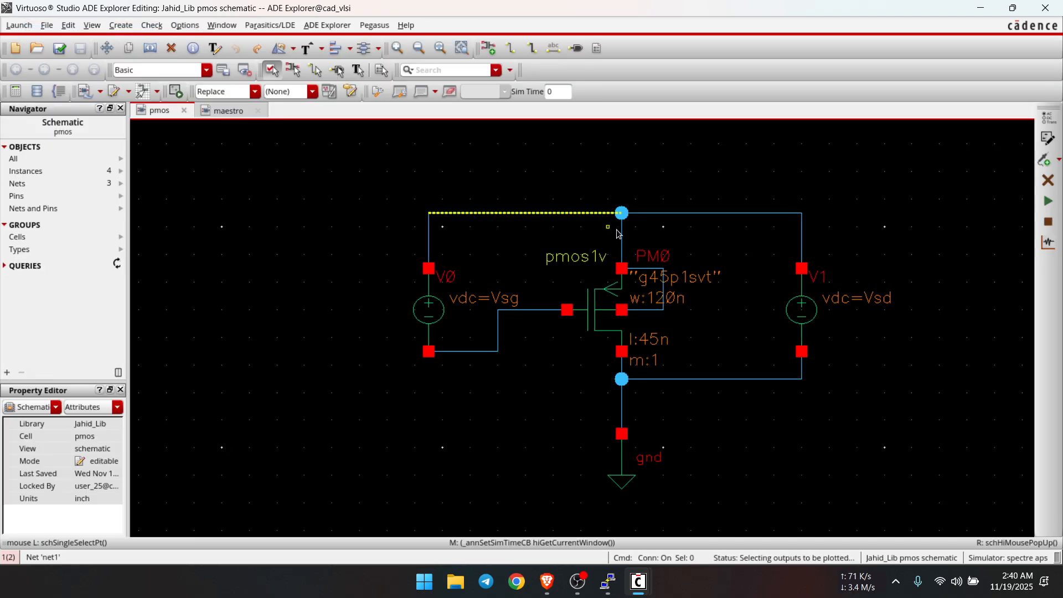
{"action": "left_click", "coordinate": [621, 268]}
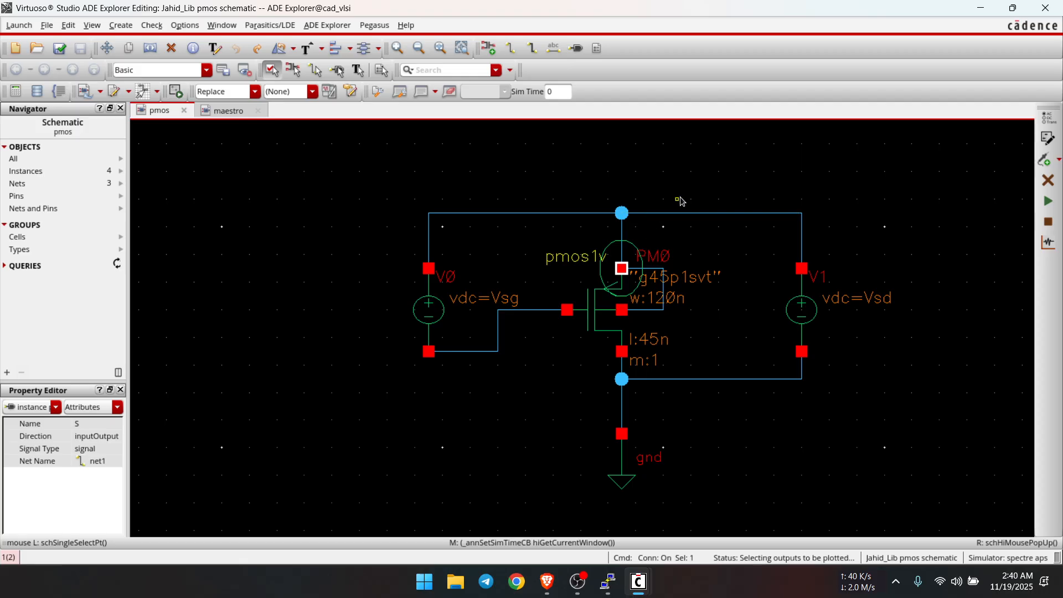
{"action": "left_click", "coordinate": [226, 114]}
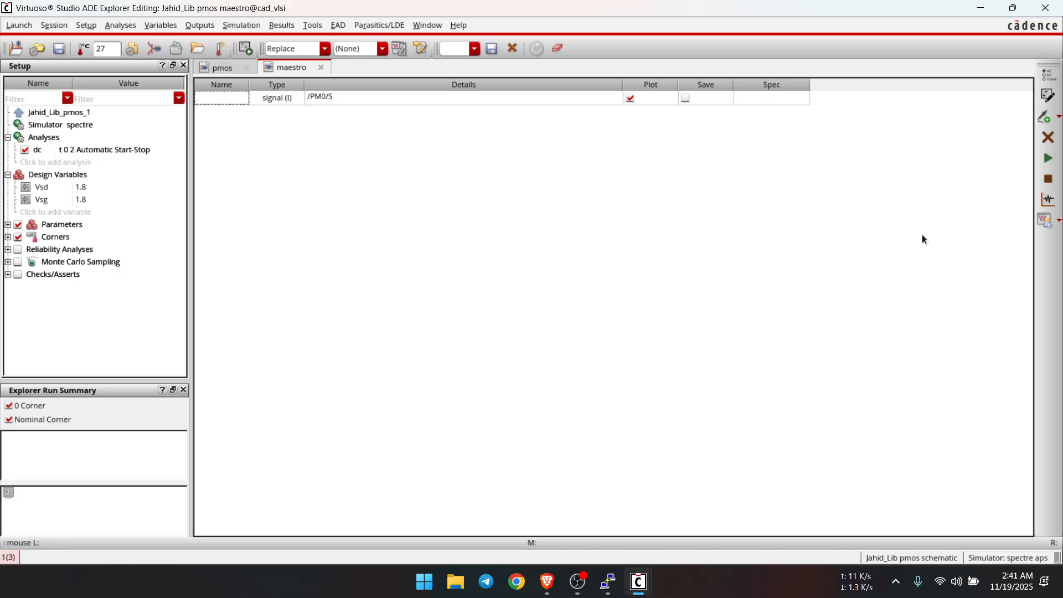
- Run the simulation and reposition the waveform window so the full DC response plot is in view
{"action": "left_click", "coordinate": [1048, 159]}
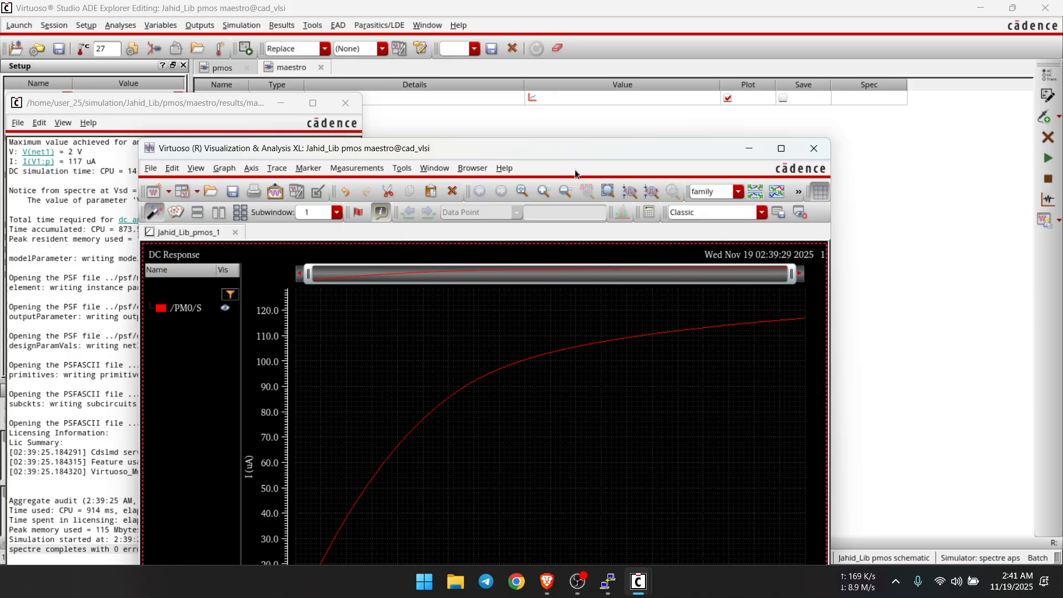
{"action": "left_click_drag", "start_coordinate": [585, 147], "coordinate": [577, 65]}
{"action": "left_click_drag", "start_coordinate": [485, 8], "coordinate": [643, 23]}
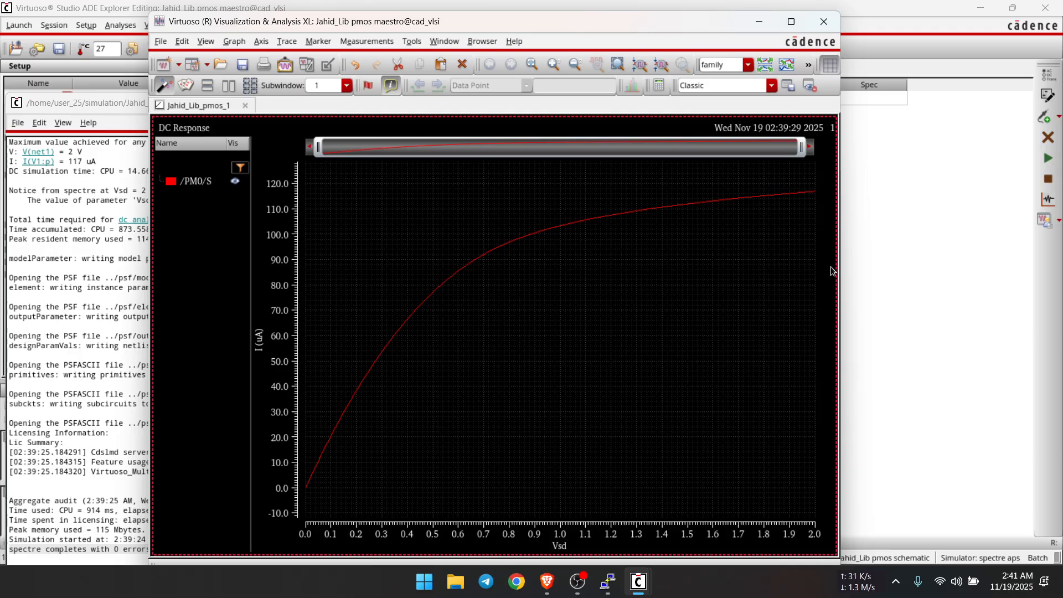
- Capture a screenshot of the DC response plot area, and close the waveform and simulation log windows
{"action": "key", "text": "super+shift+s"}
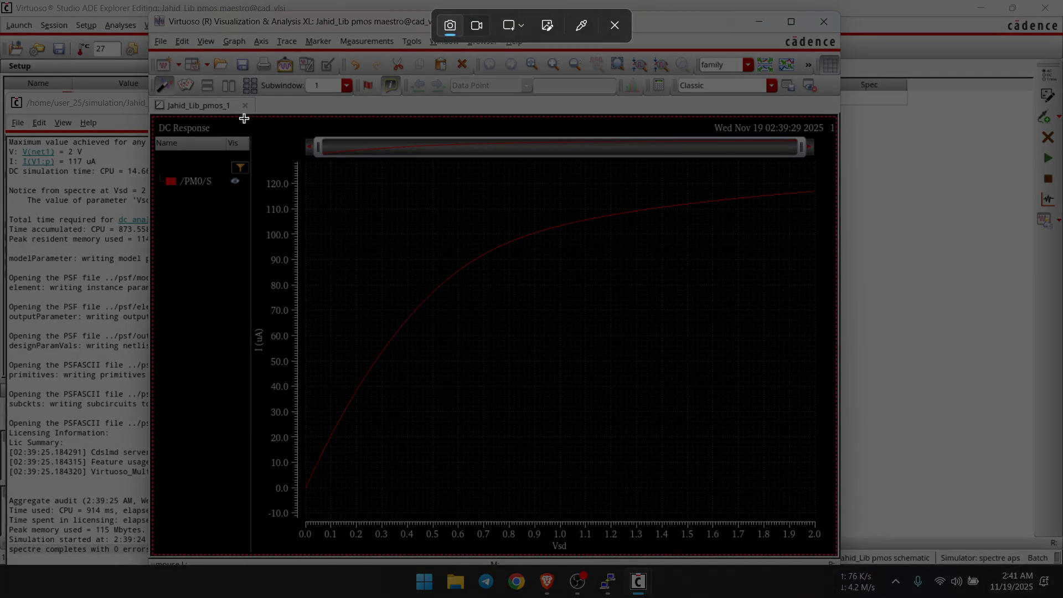
{"action": "left_click_drag", "start_coordinate": [250, 117], "coordinate": [836, 559]}
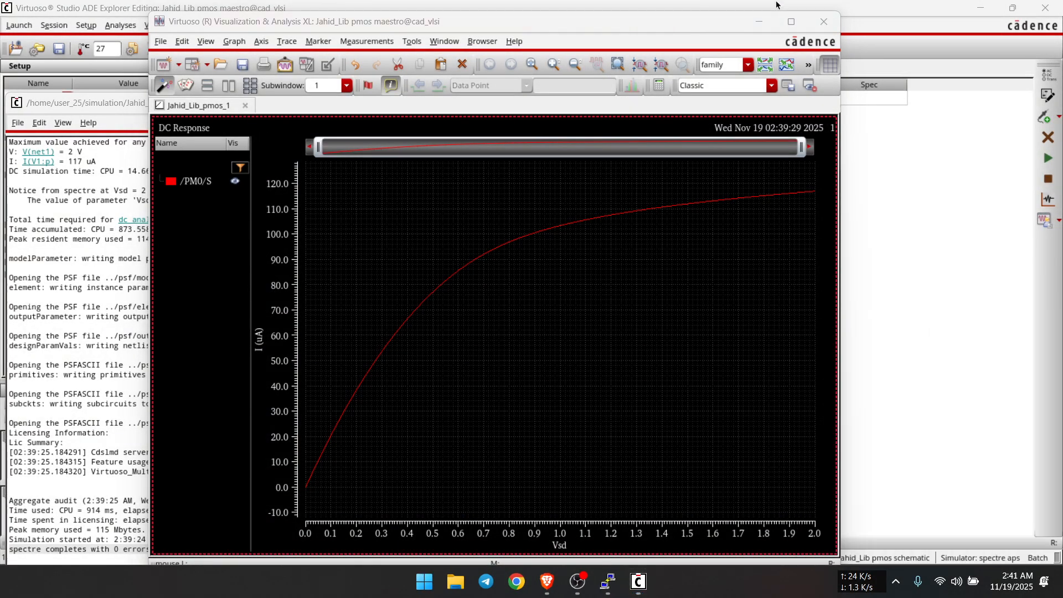
{"action": "left_click", "coordinate": [823, 21]}
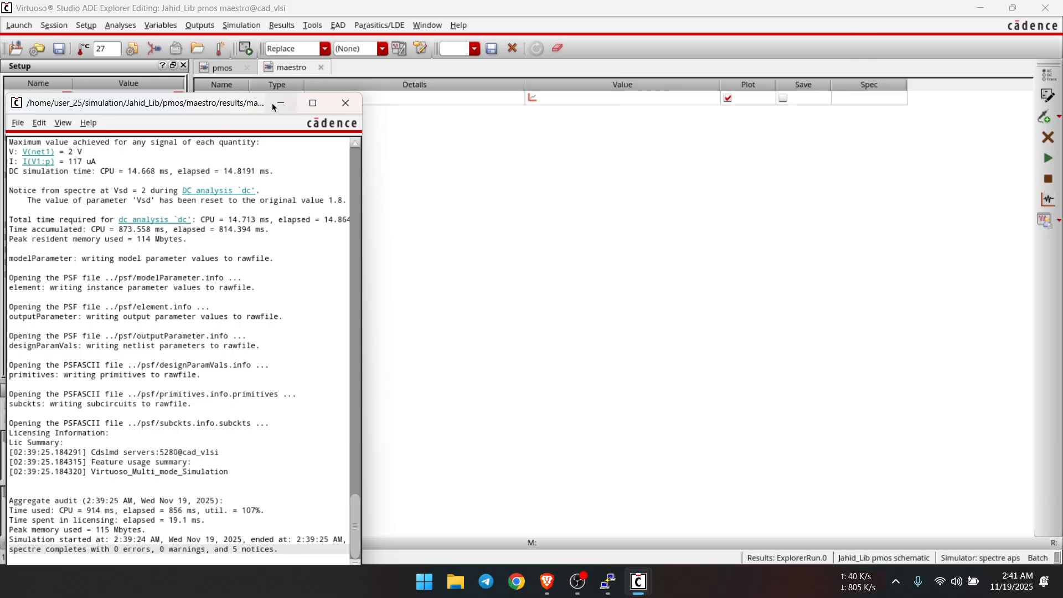
{"action": "left_click", "coordinate": [346, 103]}
- Parameterize the Vsg design variable with an added From/To specification ranging from 0.5 to 3.5
{"action": "left_click", "coordinate": [83, 200]}
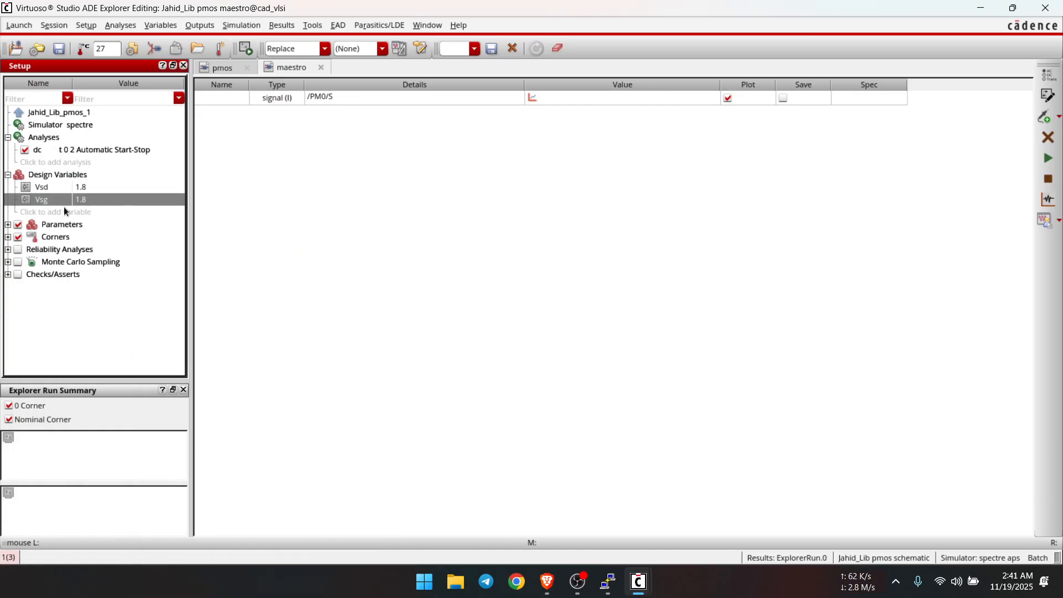
{"action": "left_click", "coordinate": [79, 199]}
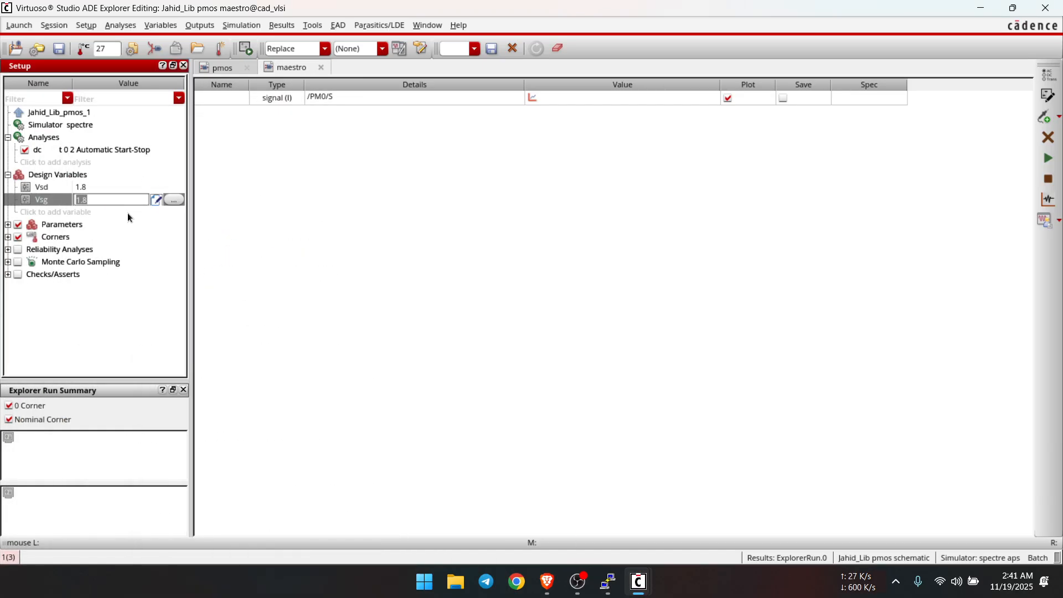
{"action": "left_click", "coordinate": [173, 200]}
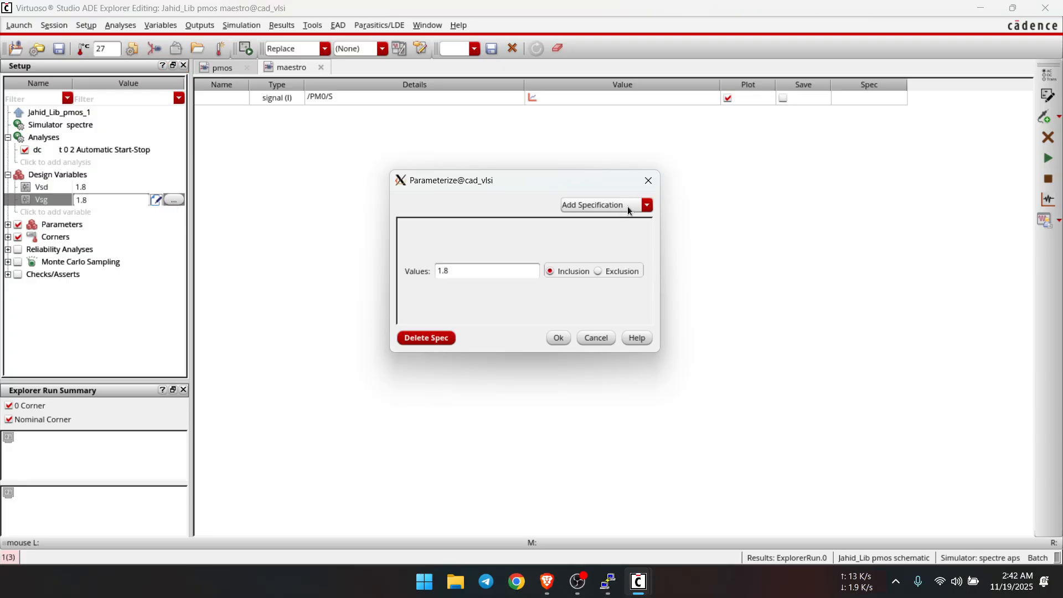
{"action": "left_click", "coordinate": [649, 206]}
{"action": "left_click", "coordinate": [593, 238]}
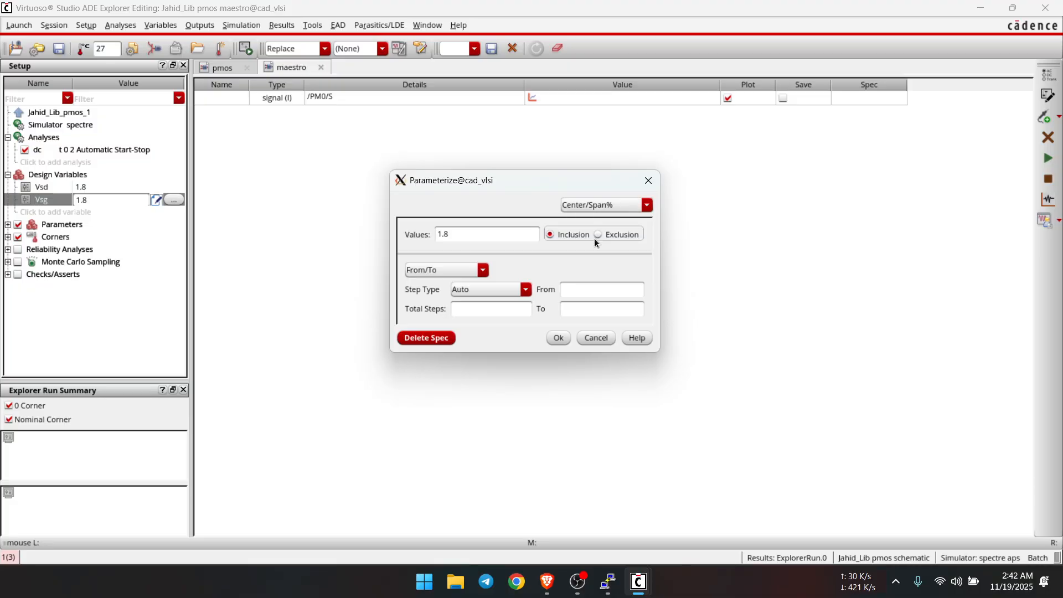
{"action": "left_click", "coordinate": [573, 292]}
{"action": "type", "text": "0.5"}
{"action": "left_click", "coordinate": [607, 309]}
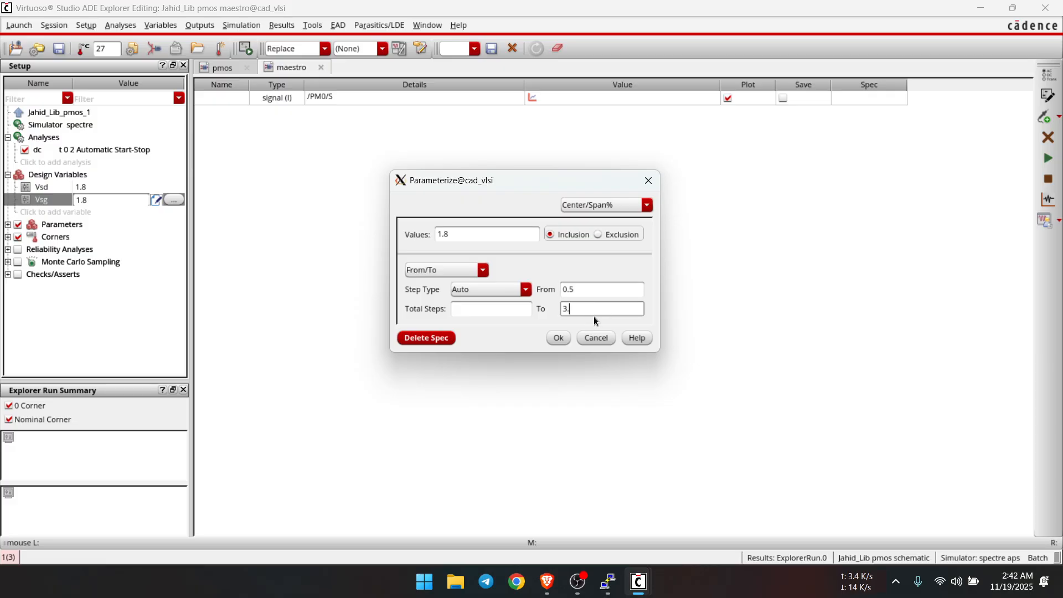
- Check the required V_SG sweep range and number of values in the browser's Experiment 3 assignment, and return to the Parameterize dialog
{"action": "left_click", "coordinate": [547, 581]}
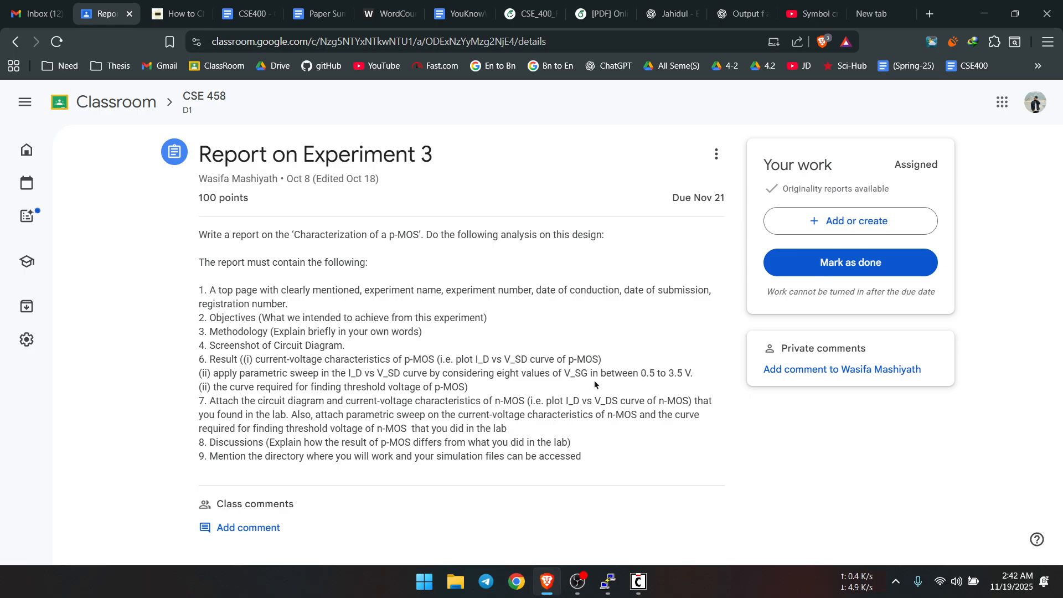
{"action": "left_click_drag", "start_coordinate": [560, 373], "coordinate": [691, 375]}
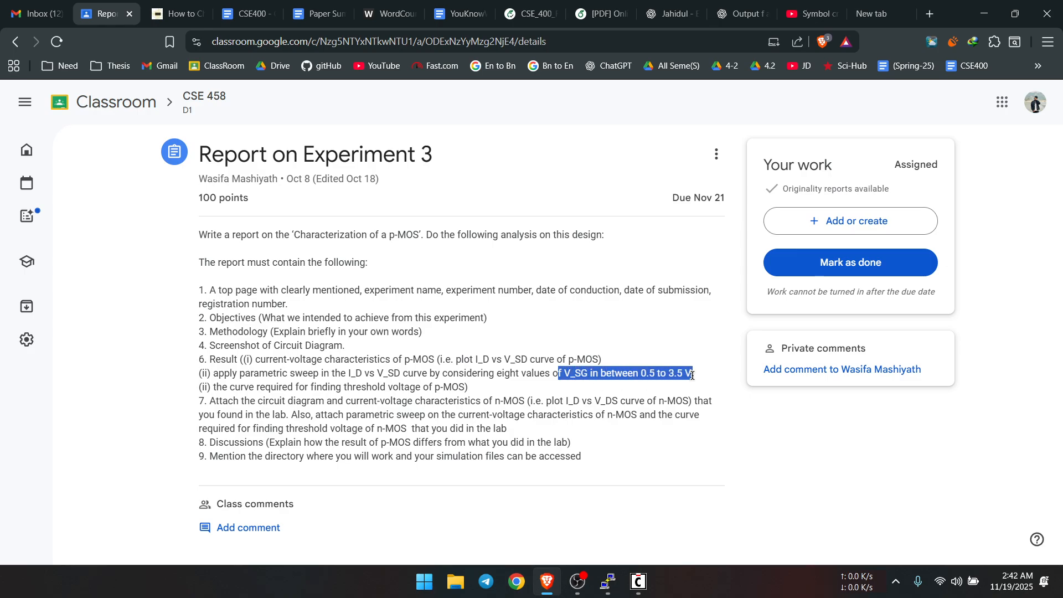
{"action": "left_click", "coordinate": [575, 397]}
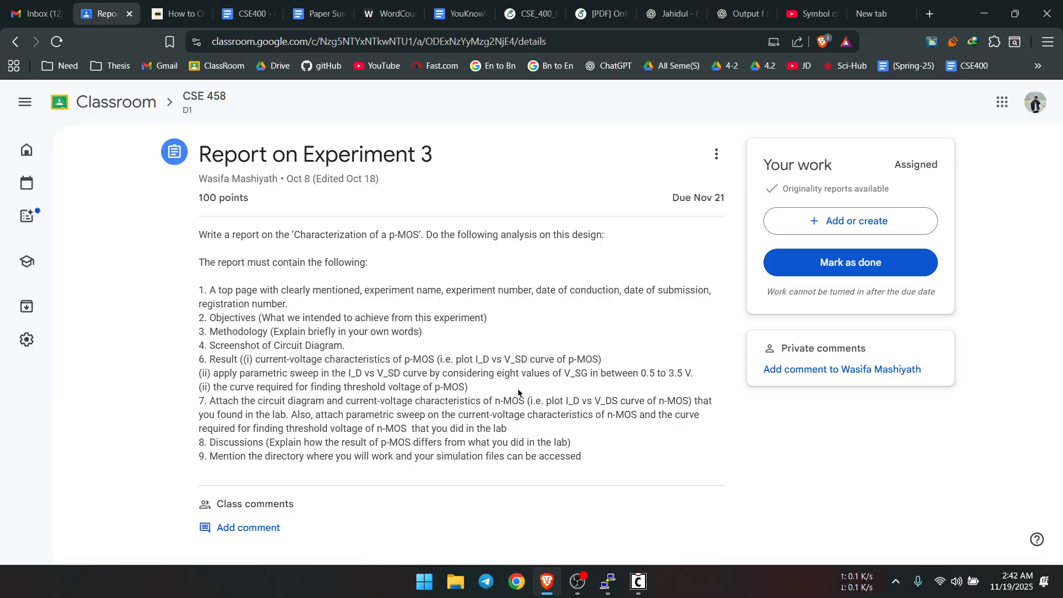
{"action": "mouse_move", "coordinate": [624, 572]}
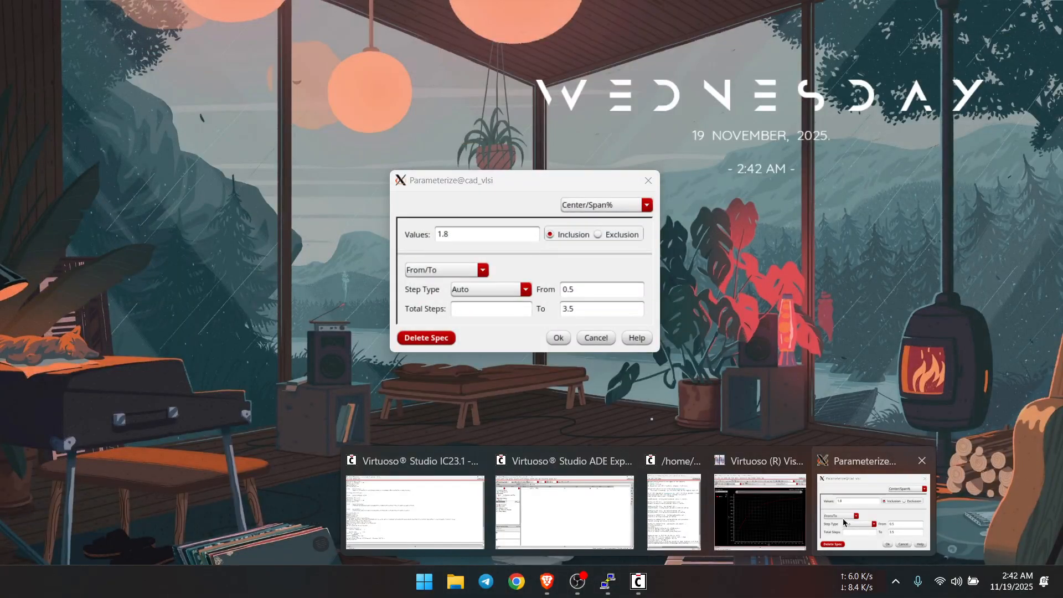
{"action": "left_click", "coordinate": [843, 522]}
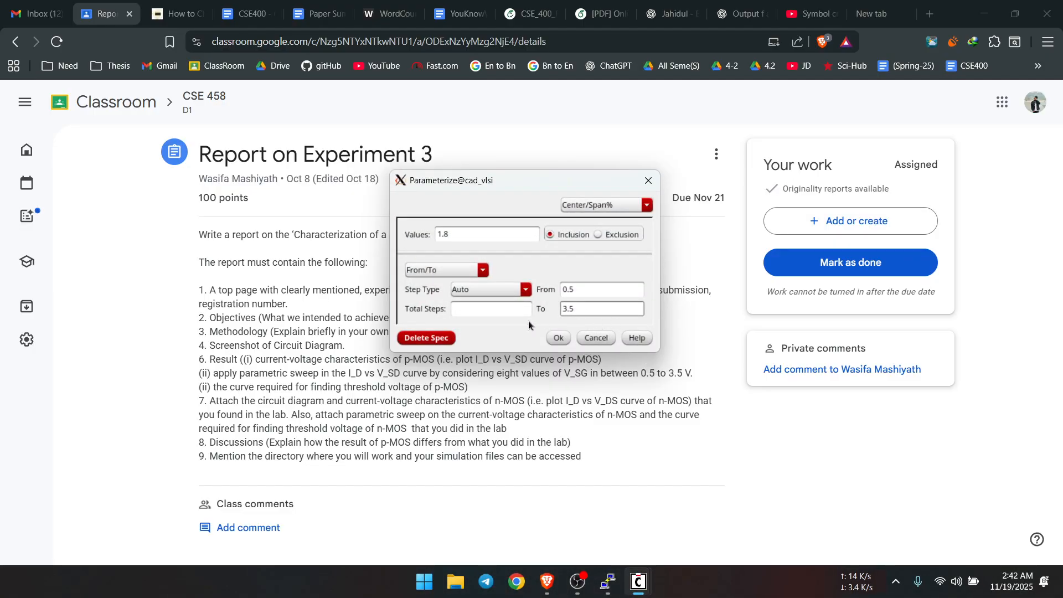
- Set the Vsg specification to 8 total steps, accept it, and run the parametric simulation back in ADE Explorer
{"action": "left_click", "coordinate": [495, 309]}
{"action": "type", "text": "8"}
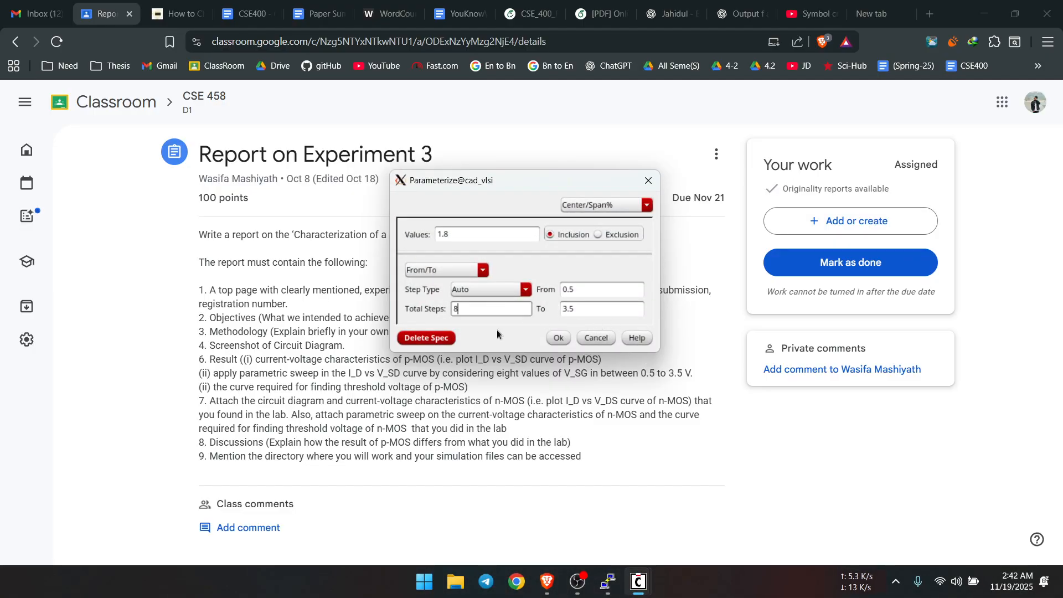
{"action": "left_click", "coordinate": [560, 338]}
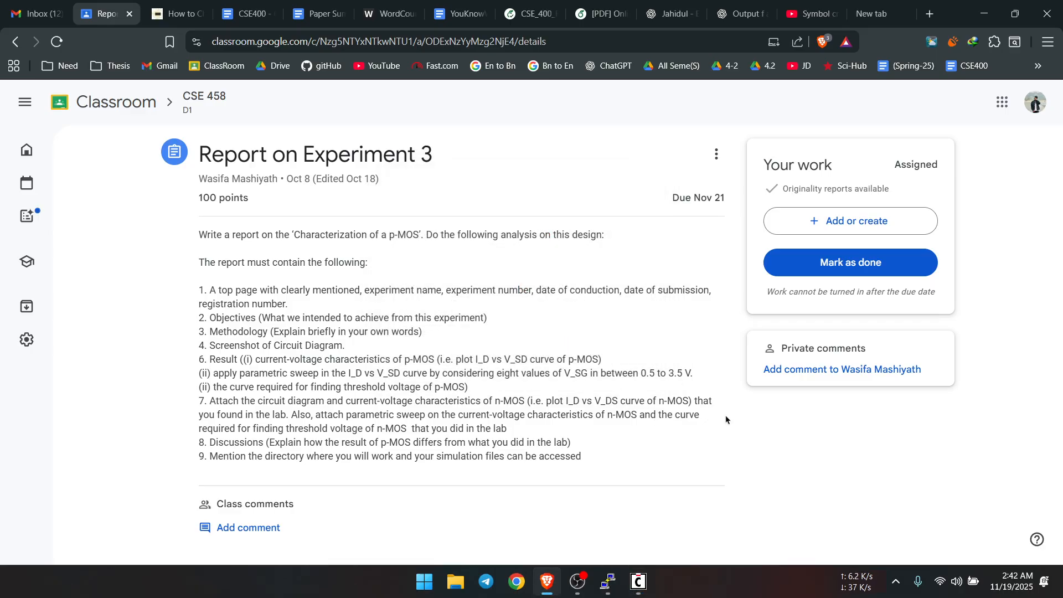
{"action": "mouse_move", "coordinate": [638, 581]}
{"action": "left_click", "coordinate": [661, 498]}
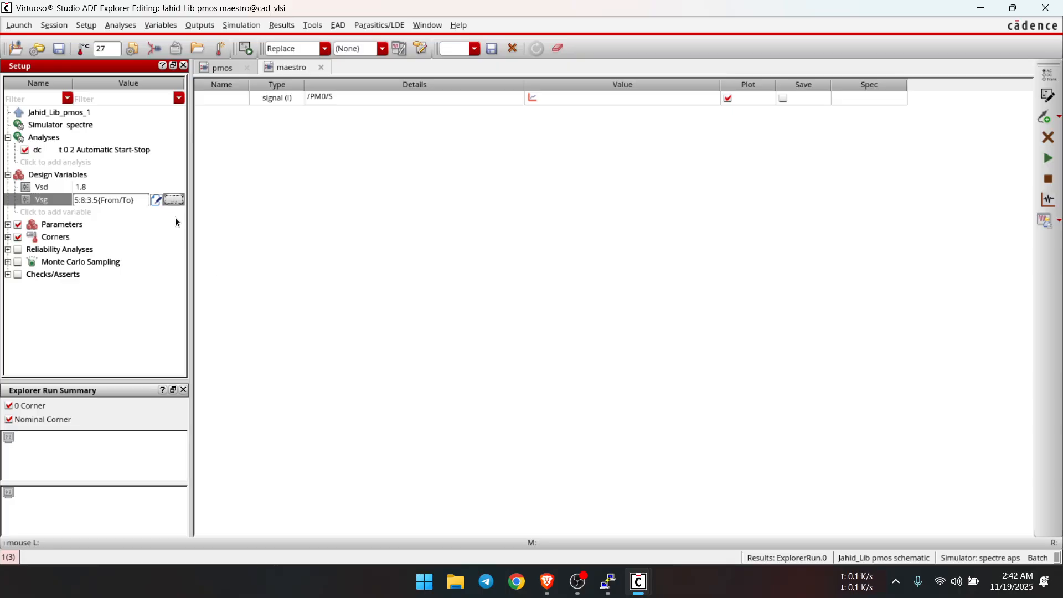
{"action": "left_click", "coordinate": [419, 238]}
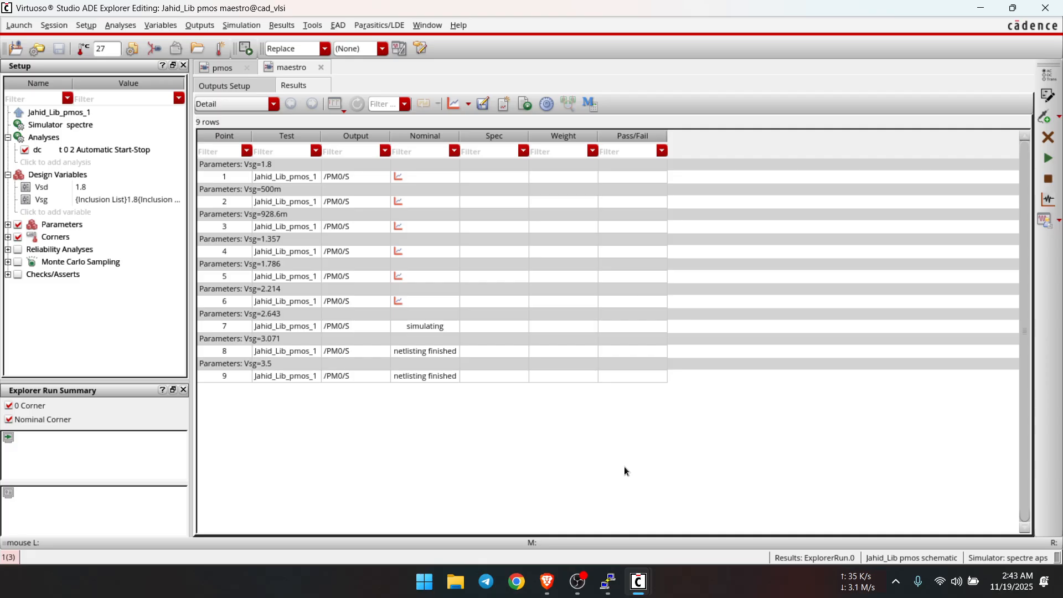
- Bring up the waveform window with the Vsg curve family, and reposition and widen it so the whole plot is in view
{"action": "left_click", "coordinate": [638, 582]}
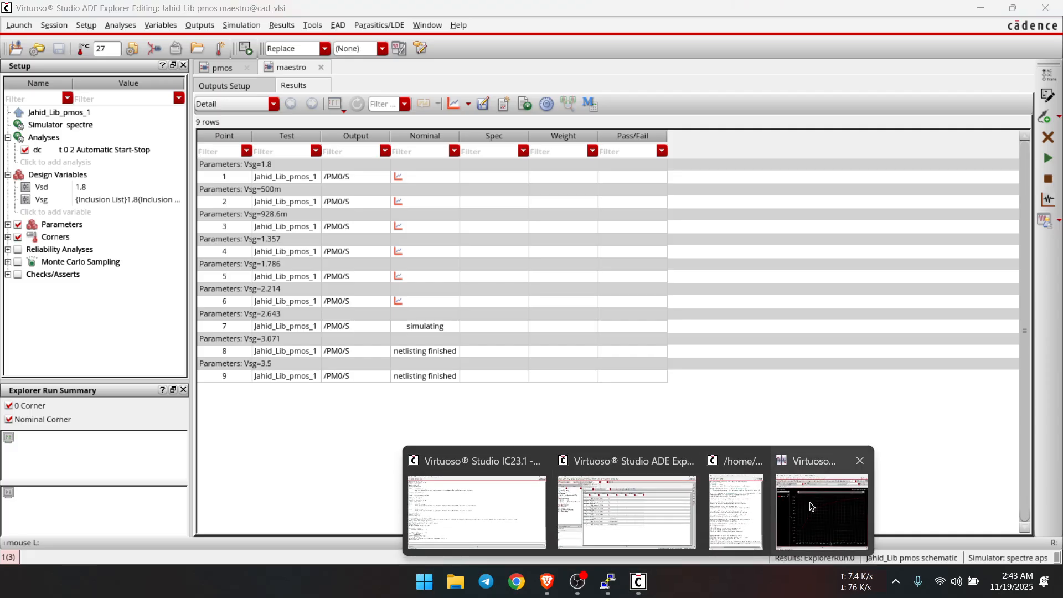
{"action": "left_click", "coordinate": [809, 506]}
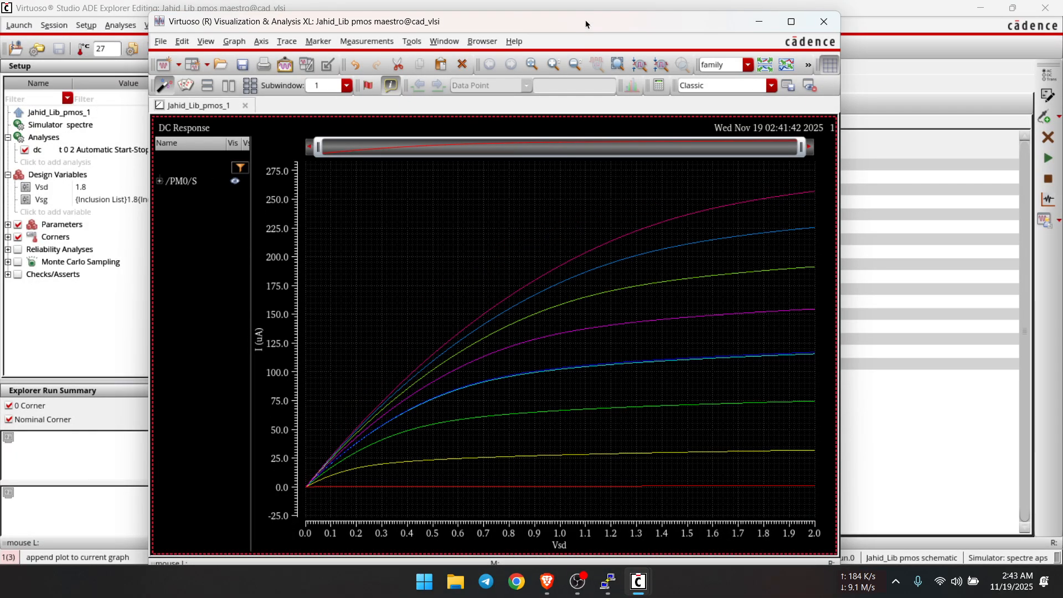
{"action": "left_click_drag", "start_coordinate": [589, 23], "coordinate": [728, 418]}
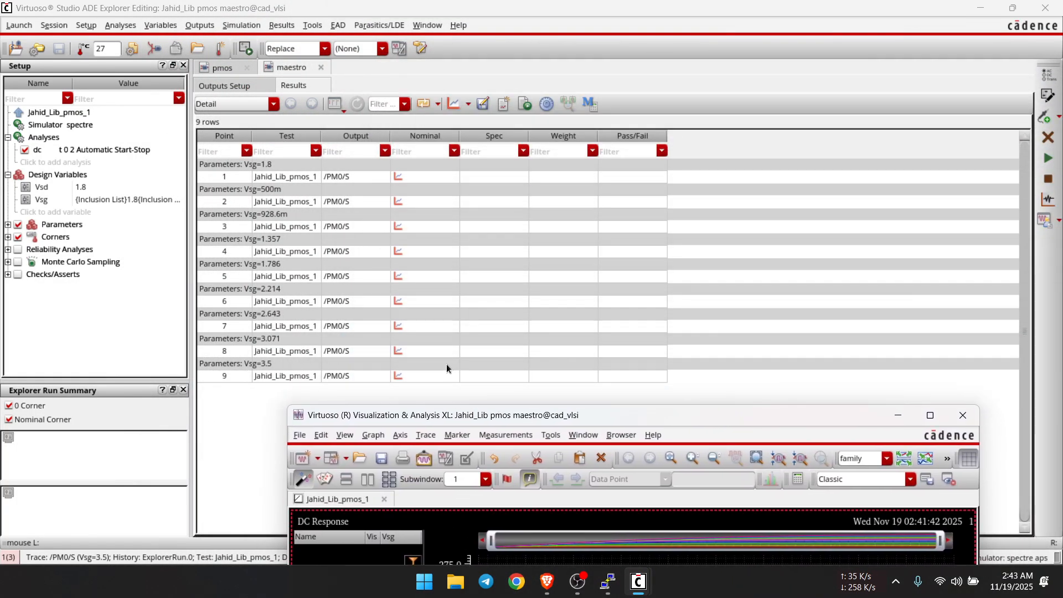
{"action": "left_click_drag", "start_coordinate": [607, 422], "coordinate": [538, 38]}
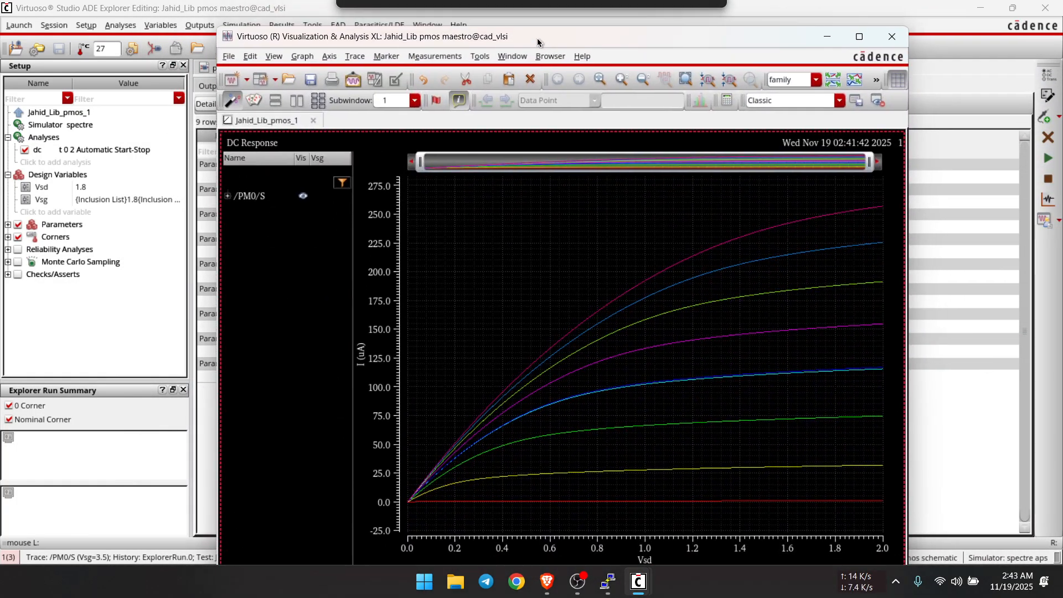
{"action": "left_click_drag", "start_coordinate": [908, 131], "coordinate": [948, 130]}
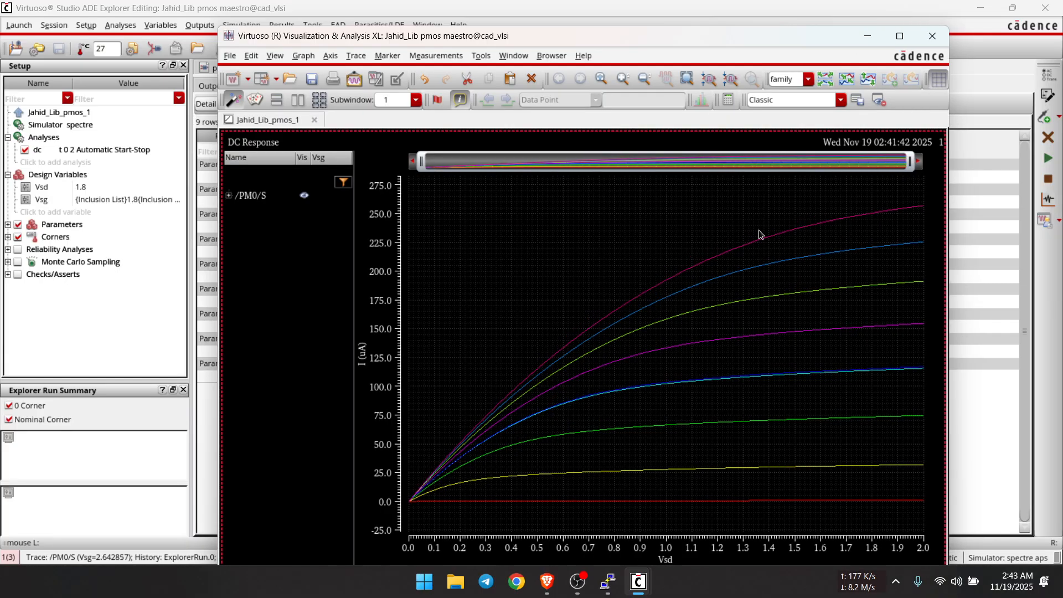
{"action": "left_click_drag", "start_coordinate": [696, 34], "coordinate": [686, 23]}
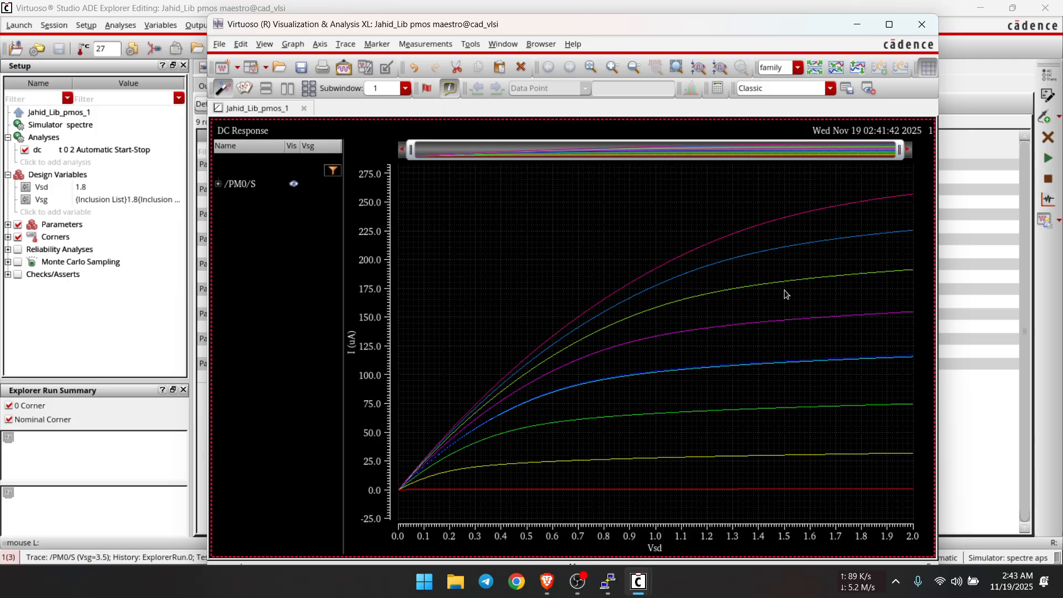
- Capture a screenshot of the parametric sweep plot, dismiss the capture notification, and minimize the waveform window
{"action": "key", "text": "super+shift+s"}
{"action": "left_click_drag", "start_coordinate": [343, 119], "coordinate": [938, 560]}
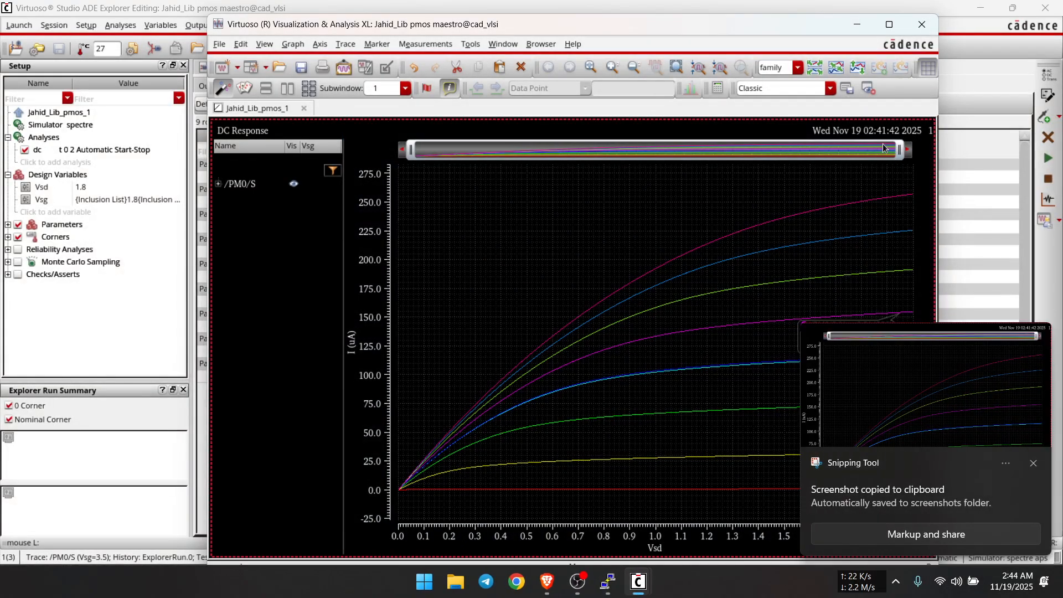
{"action": "left_click", "coordinate": [1033, 462]}
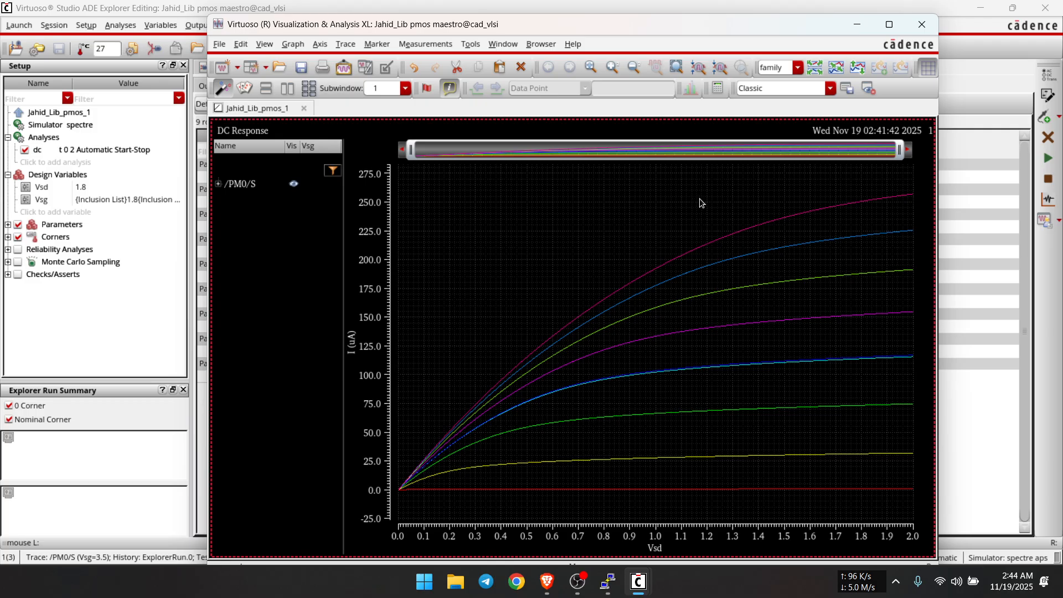
{"action": "left_click", "coordinate": [857, 25]}
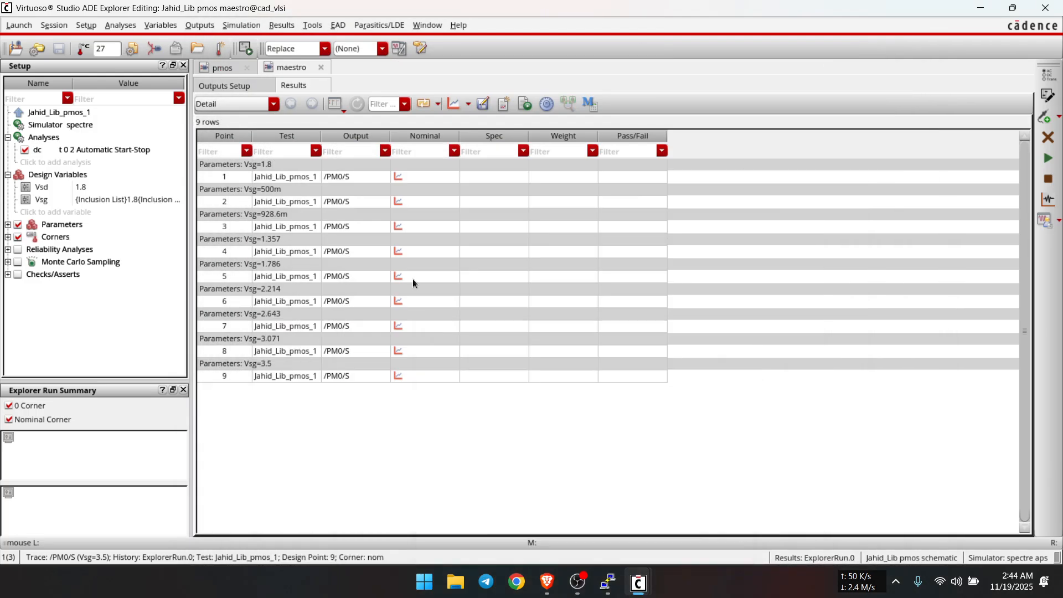
- Replace the swept specification of the Vsg design variable with the single value 1.8
{"action": "left_click", "coordinate": [107, 198]}
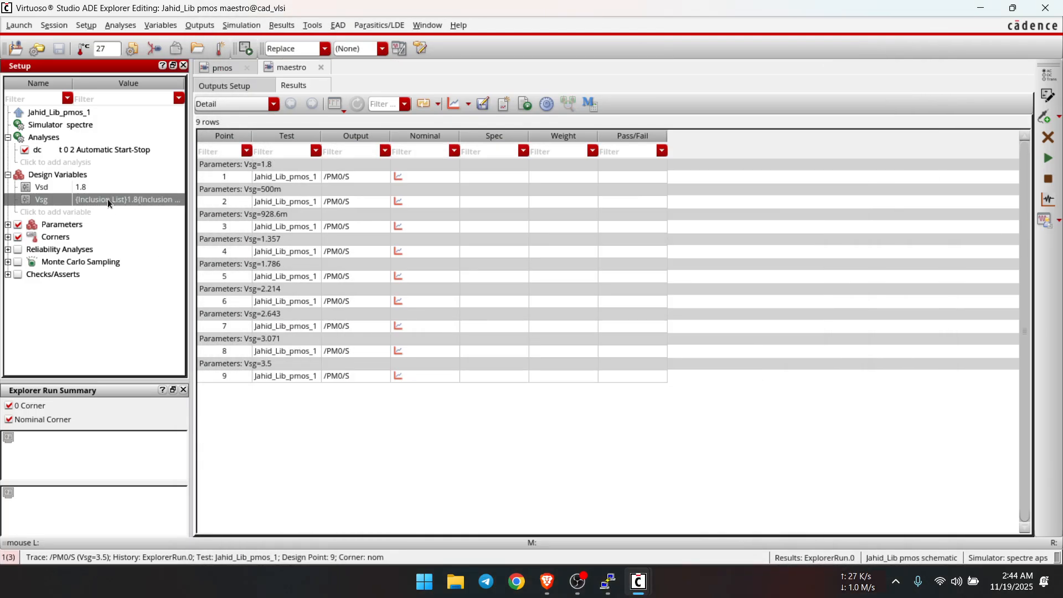
{"action": "double_click", "coordinate": [107, 198]}
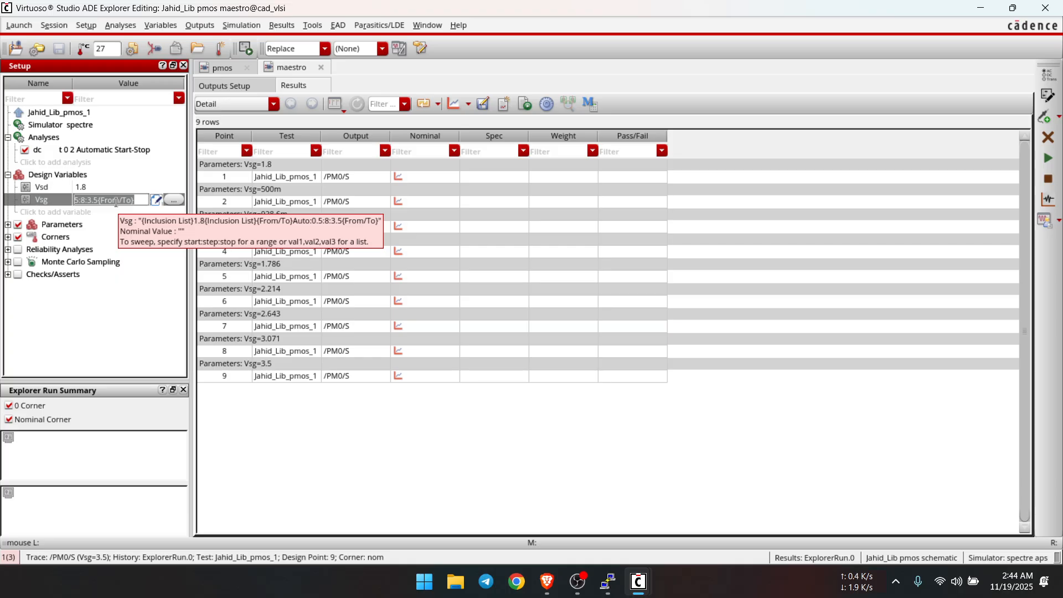
{"action": "type", "text": "1.8"}
{"action": "left_click", "coordinate": [131, 330]}
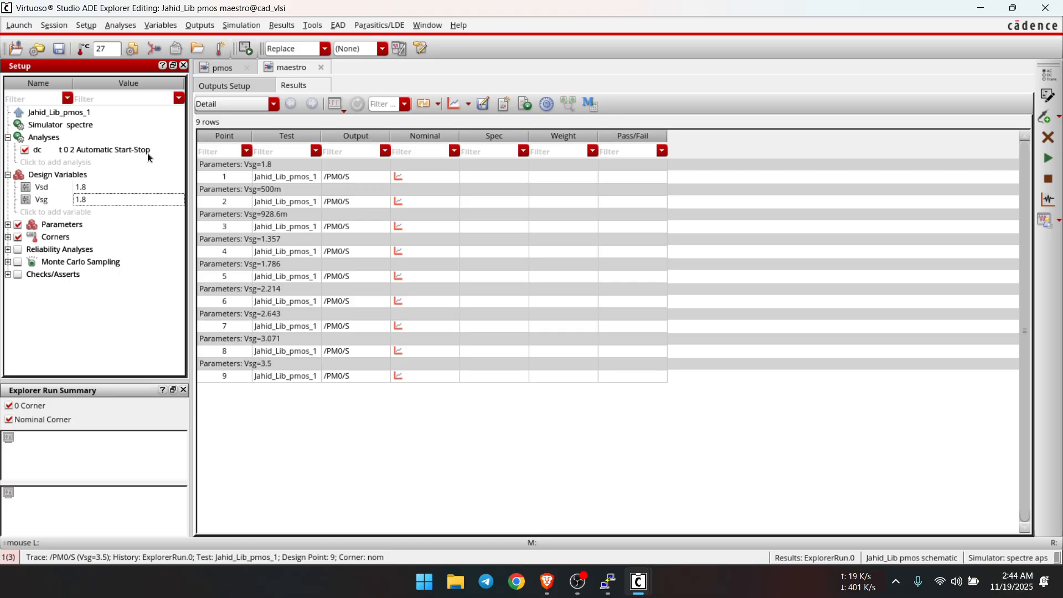
- Reopen the dc analysis setup and change its sweep design variable to Vsg
{"action": "left_click", "coordinate": [160, 27]}
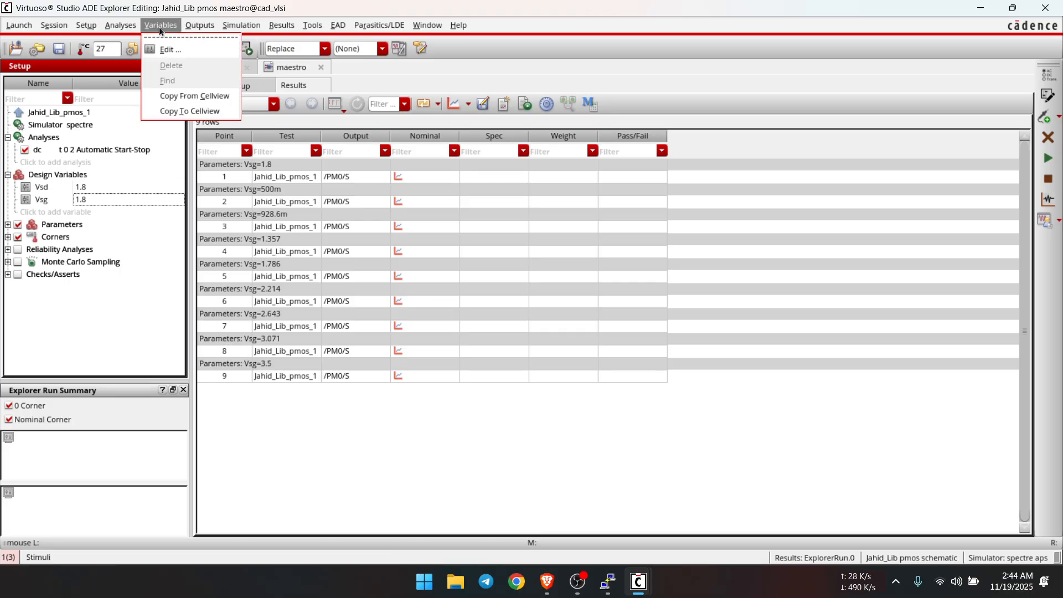
{"action": "left_click", "coordinate": [125, 25]}
{"action": "left_click", "coordinate": [125, 25]}
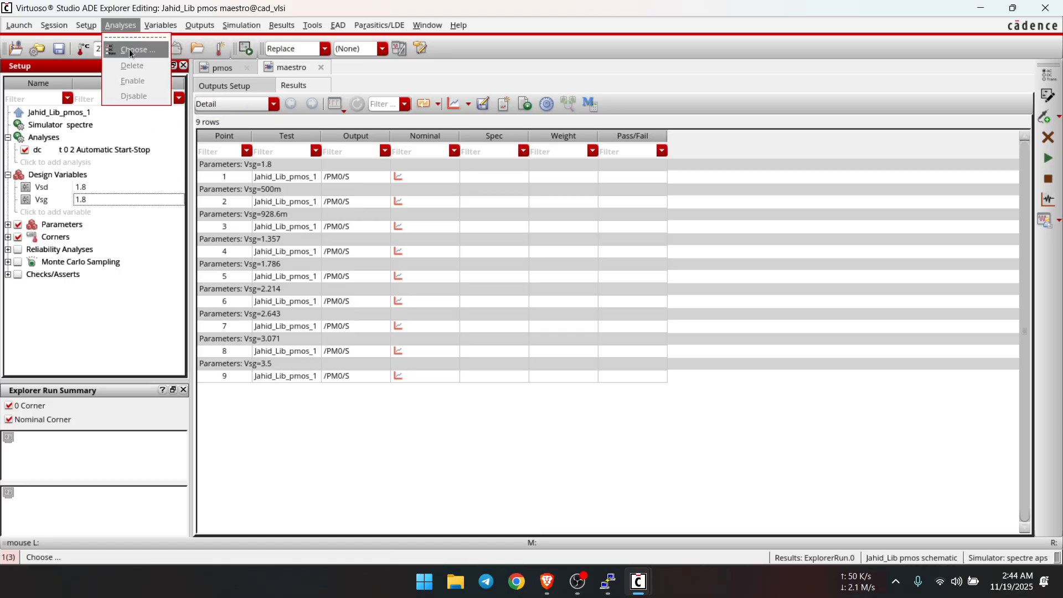
{"action": "left_click", "coordinate": [130, 45]}
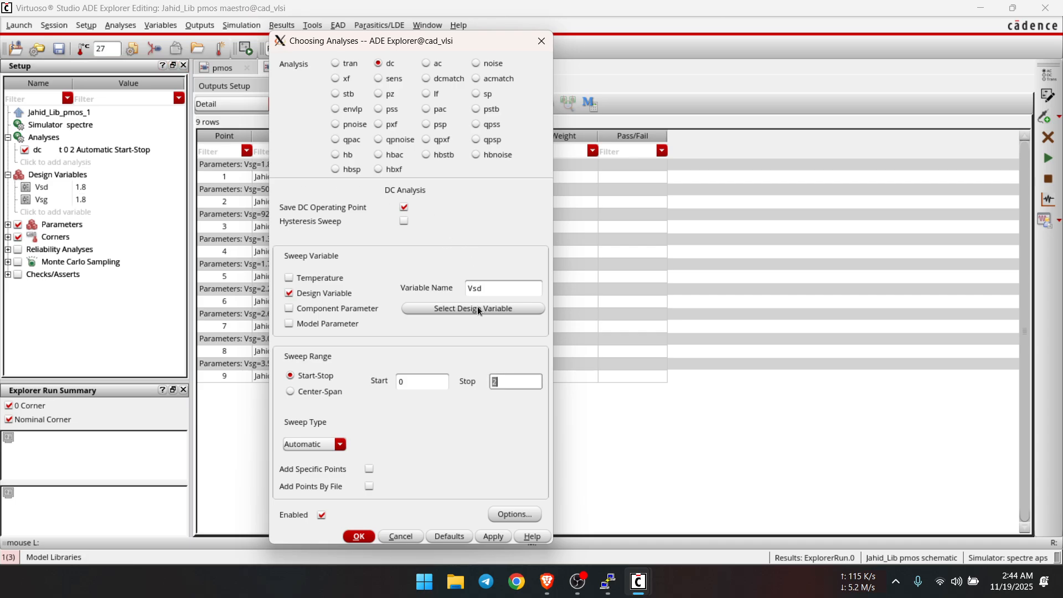
{"action": "left_click", "coordinate": [480, 312]}
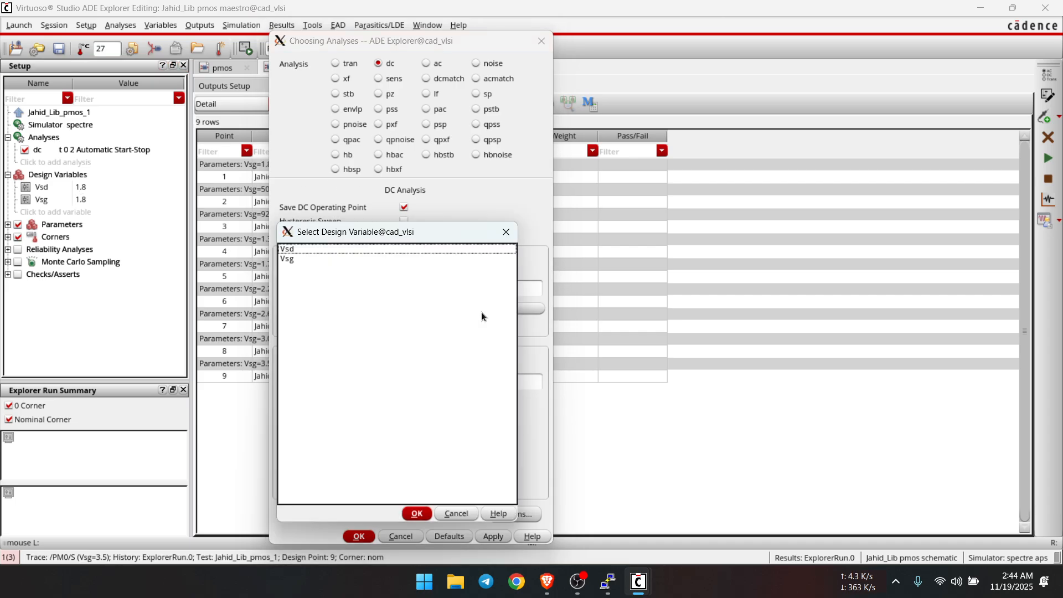
{"action": "left_click", "coordinate": [299, 259]}
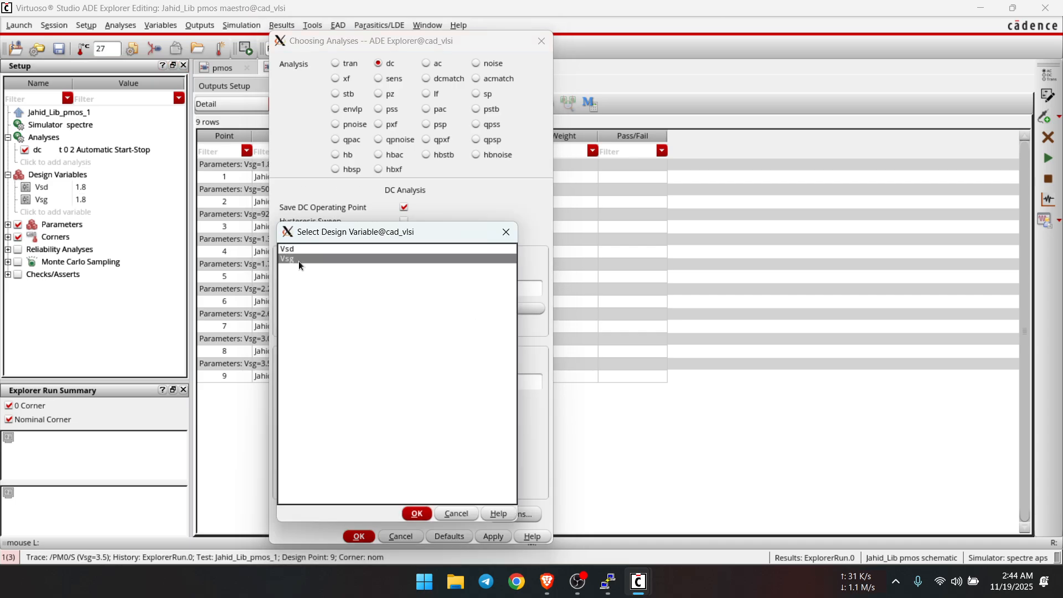
{"action": "left_click", "coordinate": [416, 513]}
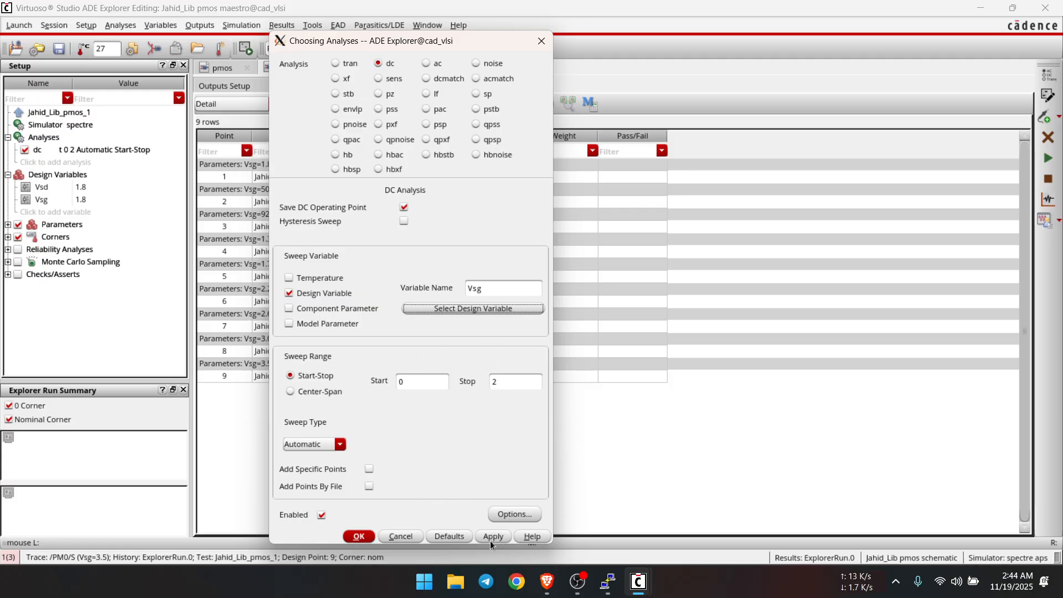
- Apply the dc analysis sweeping Vsg from 0 to 2, run the simulation, and review the Spectre log to its end before closing it
{"action": "left_click", "coordinate": [358, 537]}
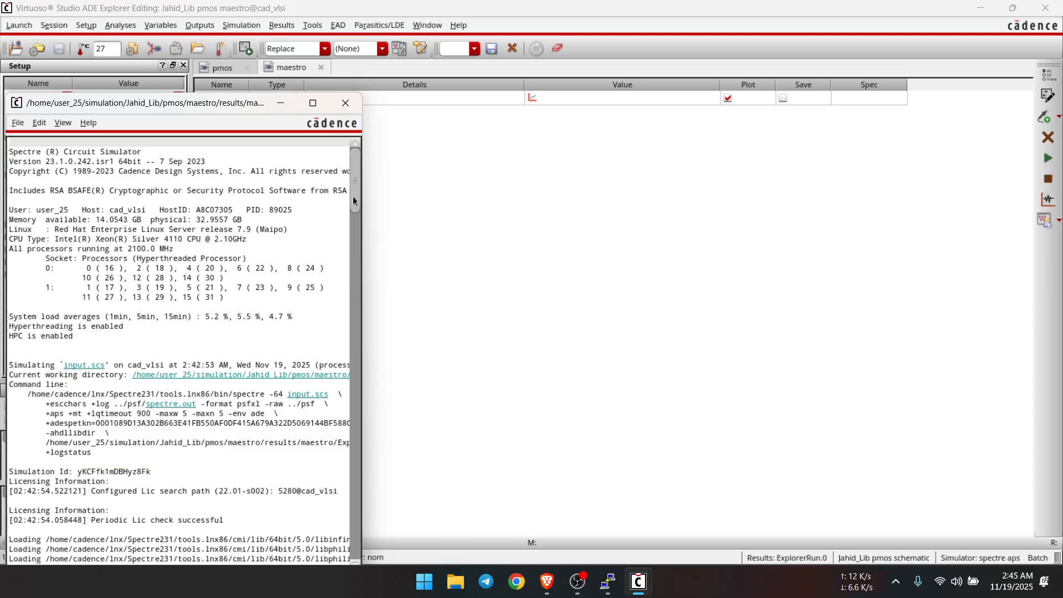
{"action": "left_click_drag", "start_coordinate": [353, 196], "coordinate": [333, 517]}
{"action": "left_click_drag", "start_coordinate": [333, 581], "coordinate": [333, 594]}
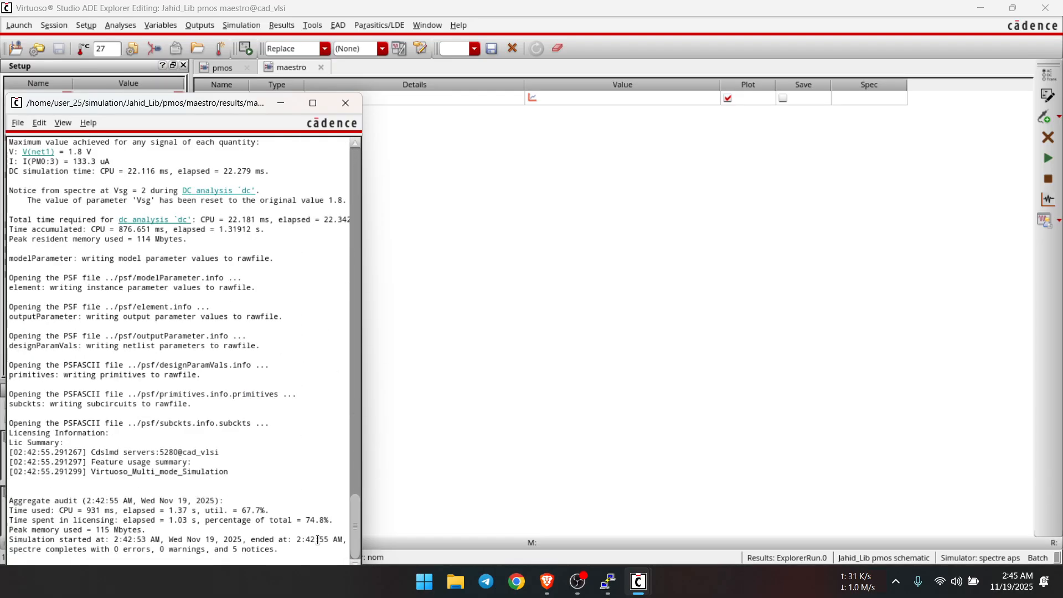
{"action": "left_click", "coordinate": [345, 103]}
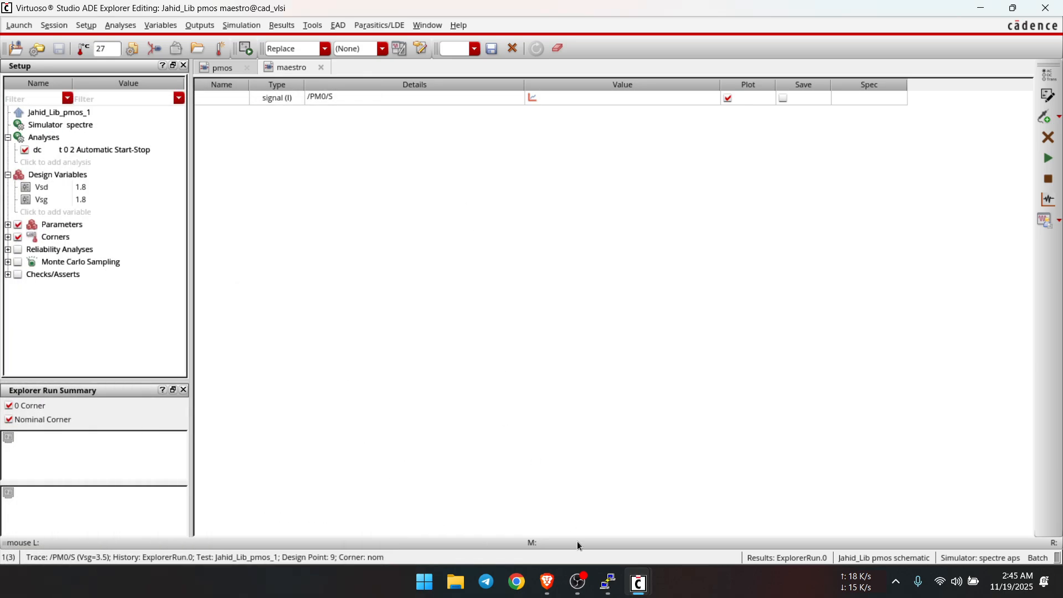
- Bring up the waveform window with the current versus Vsg curve, reposition it, and capture a screenshot of the plot
{"action": "mouse_move", "coordinate": [649, 587]}
{"action": "left_click", "coordinate": [758, 501]}
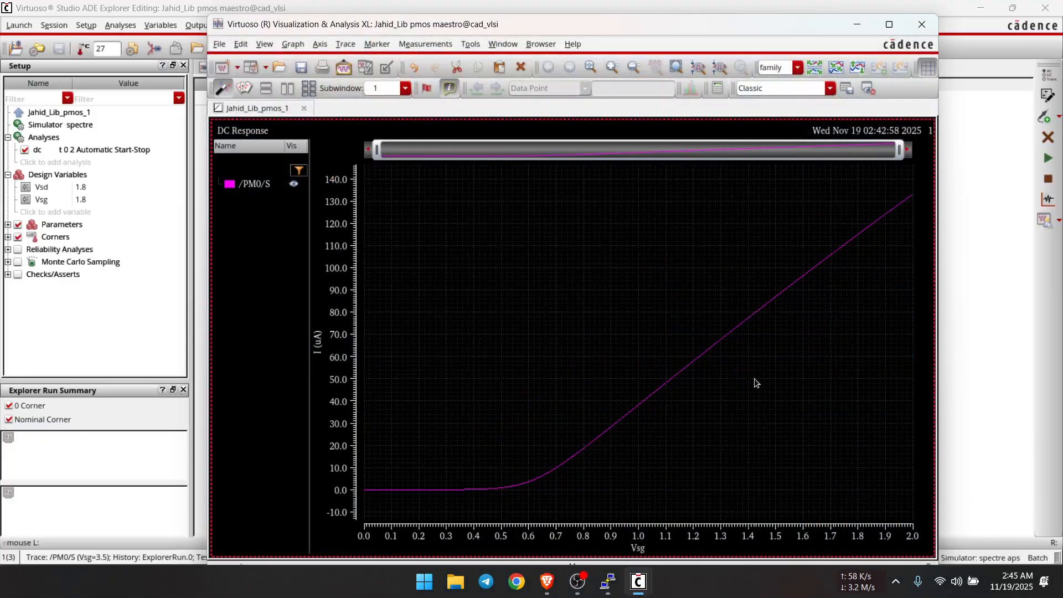
{"action": "left_click_drag", "start_coordinate": [706, 26], "coordinate": [687, 16]}
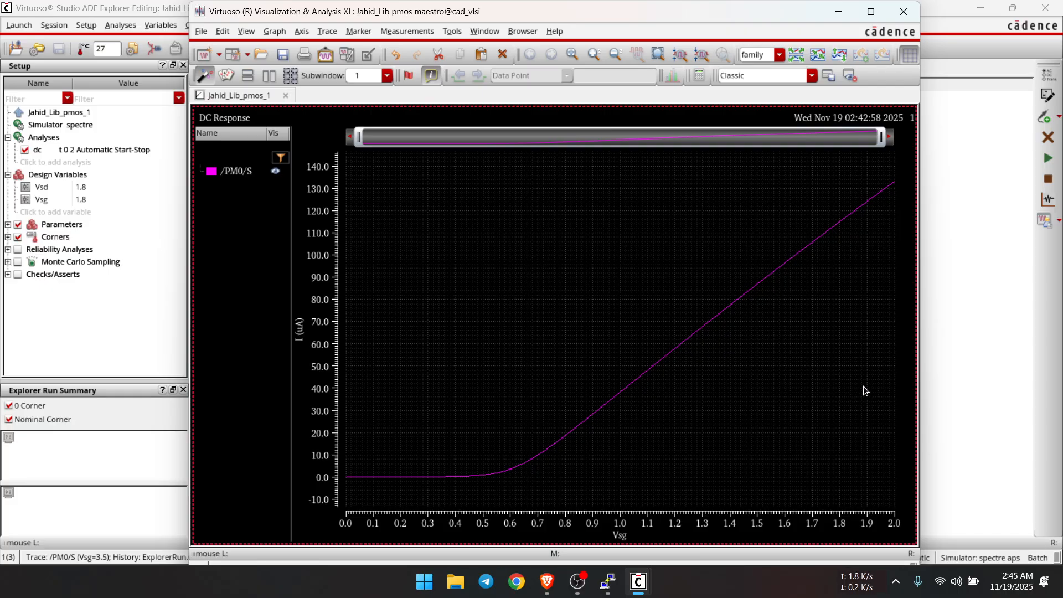
{"action": "key", "text": "shift+super+s"}
{"action": "left_click_drag", "start_coordinate": [288, 107], "coordinate": [916, 546]}
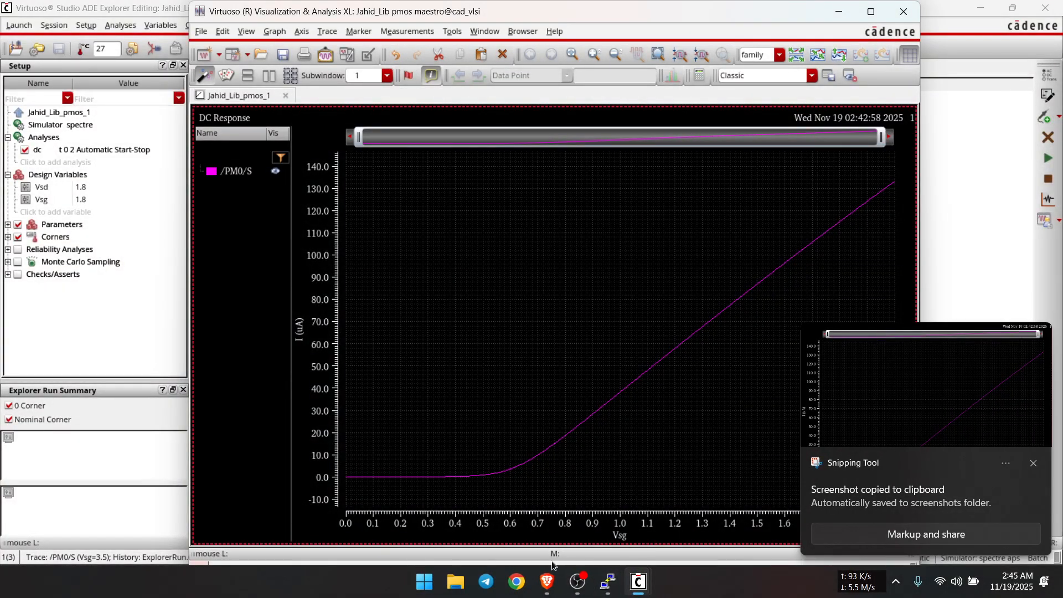
- Switch to the browser to check the n-MOS requirements in the Classroom assignment for Experiment 3, and minimize the browser
{"action": "left_click", "coordinate": [547, 582]}
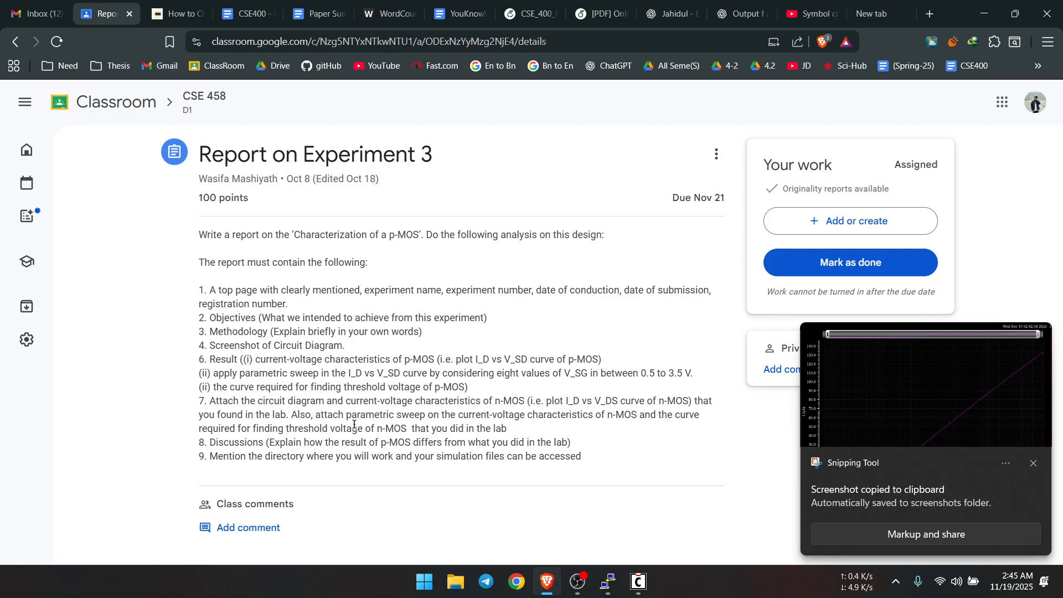
{"action": "left_click_drag", "start_coordinate": [495, 400], "coordinate": [692, 400]}
{"action": "left_click", "coordinate": [573, 445]}
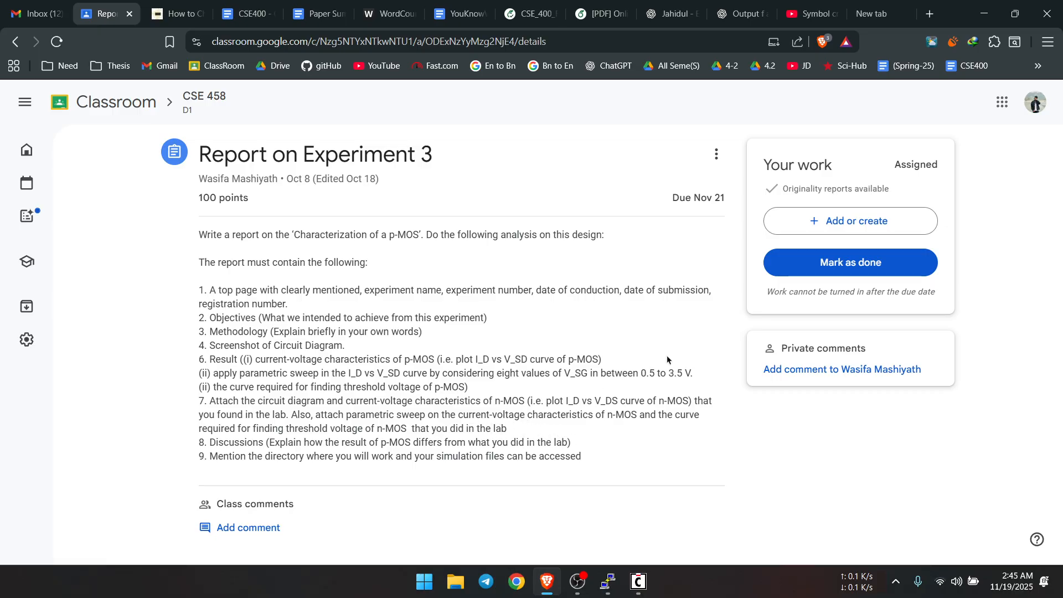
{"action": "left_click", "coordinate": [983, 13]}
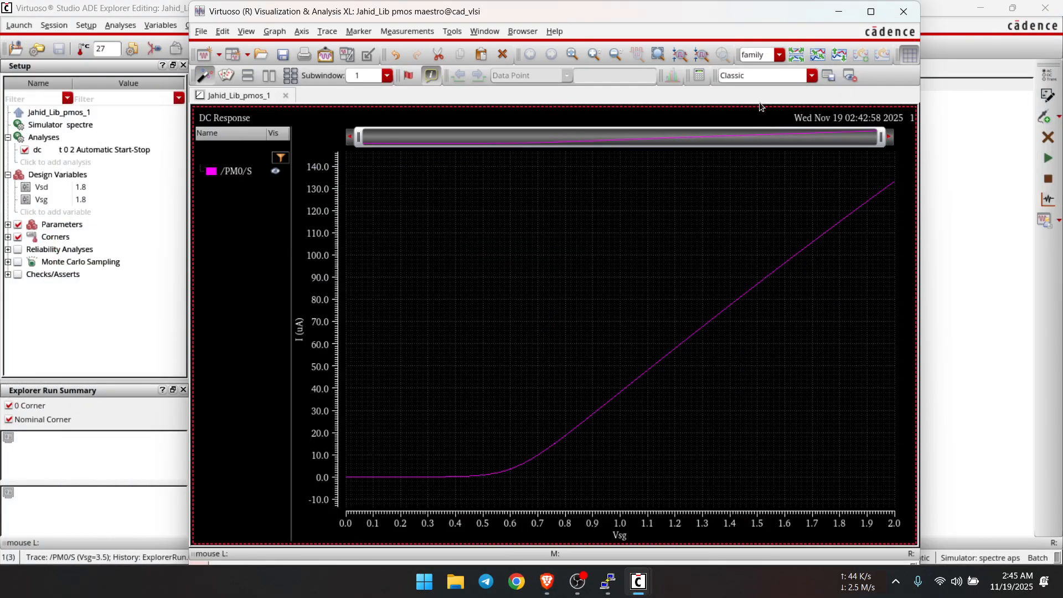
- Minimize the waveform window and, from the pmos schematic, create a schematic view for a new cell nmos, opened with Schematics XL
{"action": "left_click", "coordinate": [836, 11]}
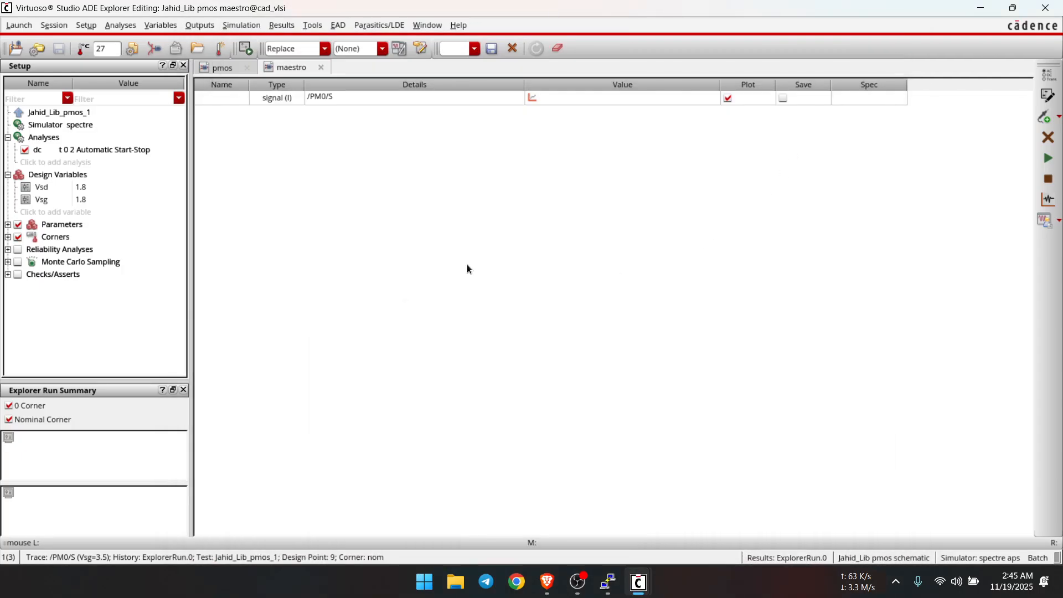
{"action": "left_click", "coordinate": [227, 69]}
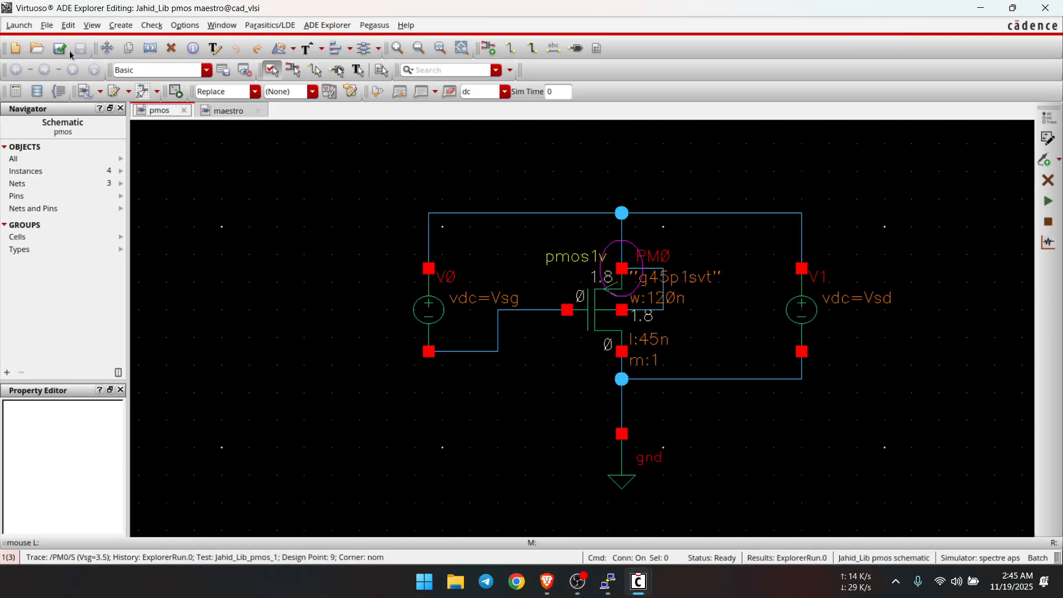
{"action": "left_click", "coordinate": [46, 25]}
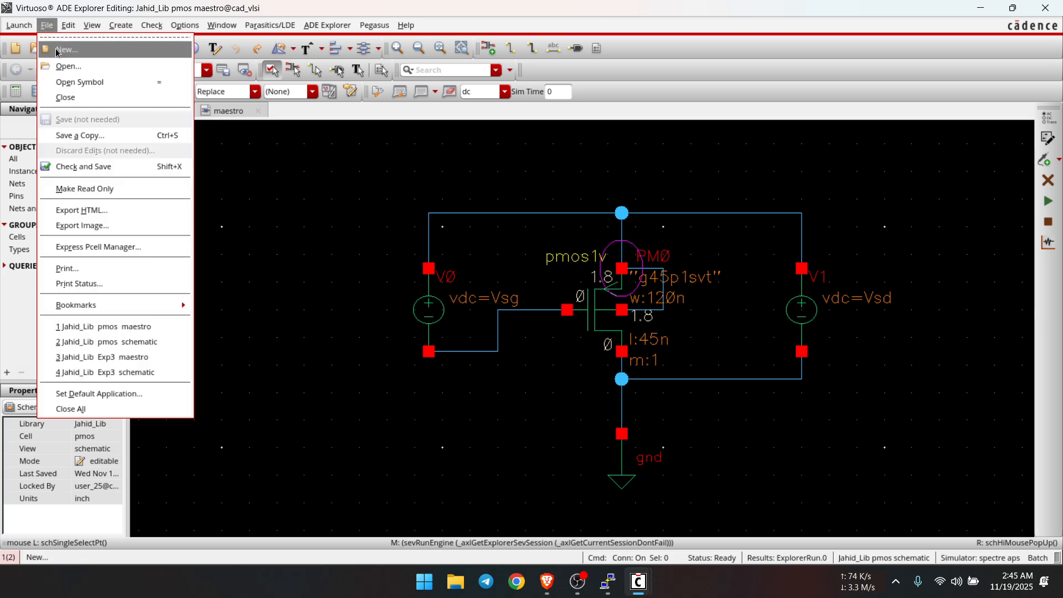
{"action": "left_click", "coordinate": [61, 49]}
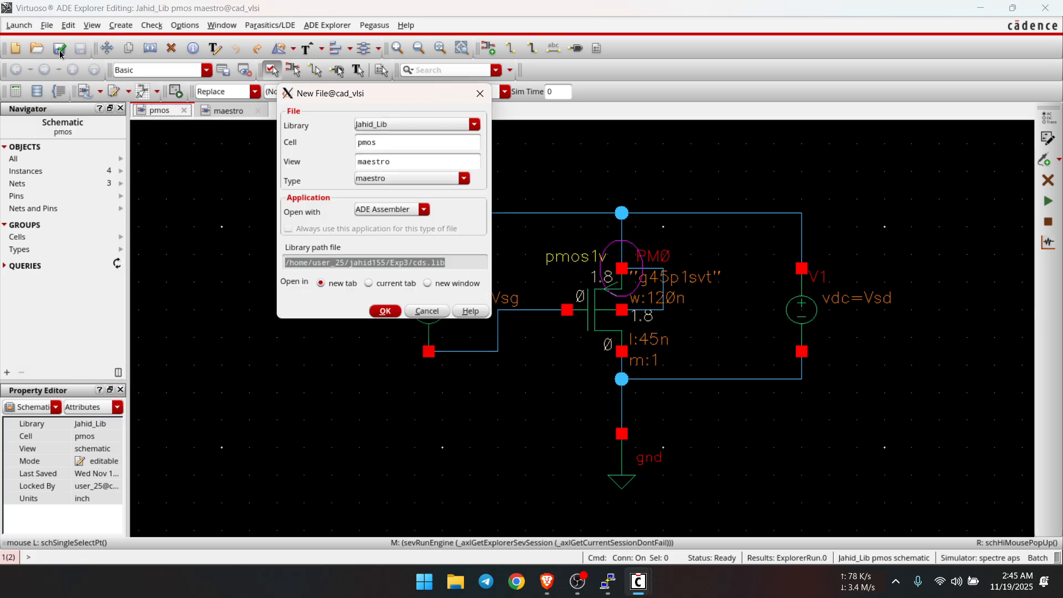
{"action": "double_click", "coordinate": [393, 143]}
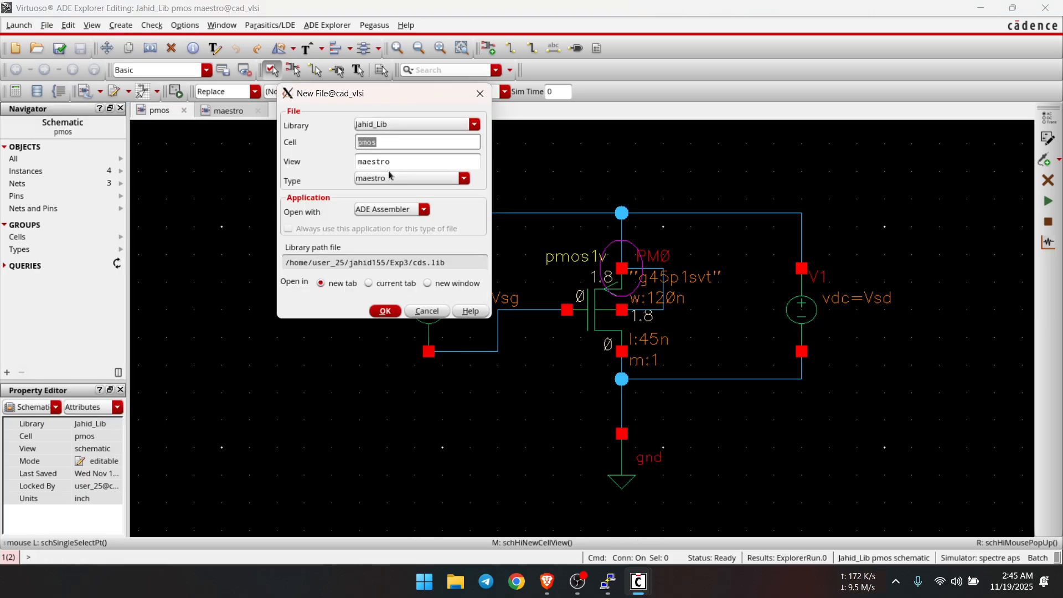
{"action": "type", "text": "nmo"}
{"action": "left_click", "coordinate": [463, 178]}
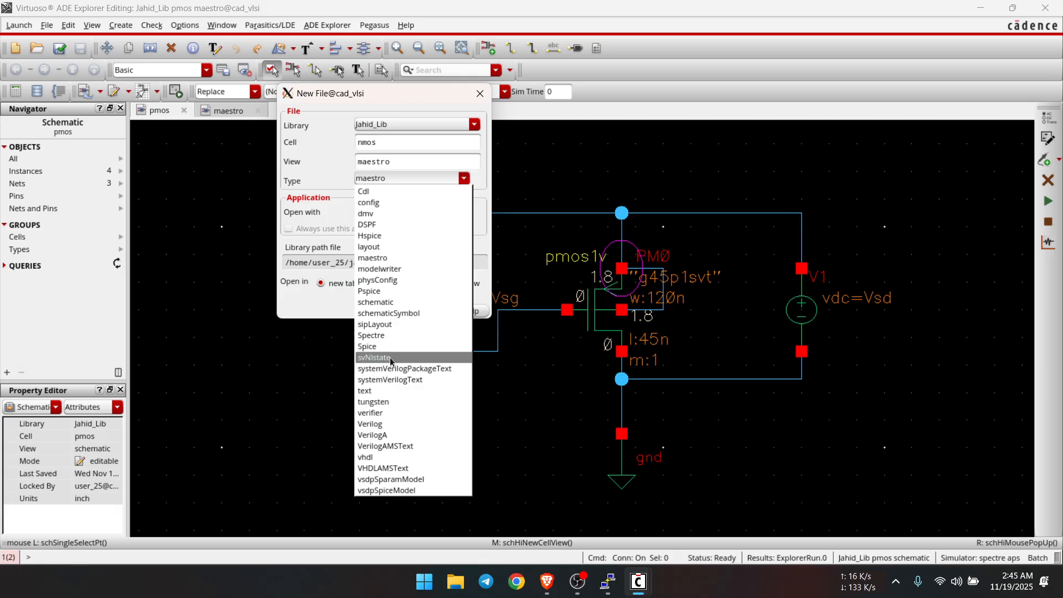
{"action": "left_click", "coordinate": [390, 302]}
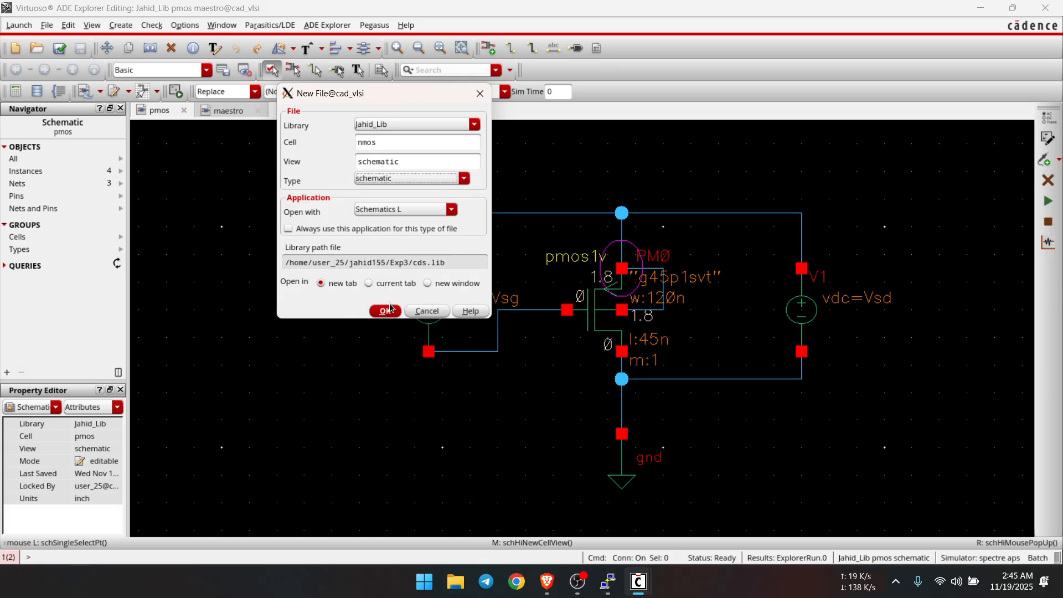
{"action": "left_click", "coordinate": [451, 209]}
{"action": "left_click", "coordinate": [398, 266]}
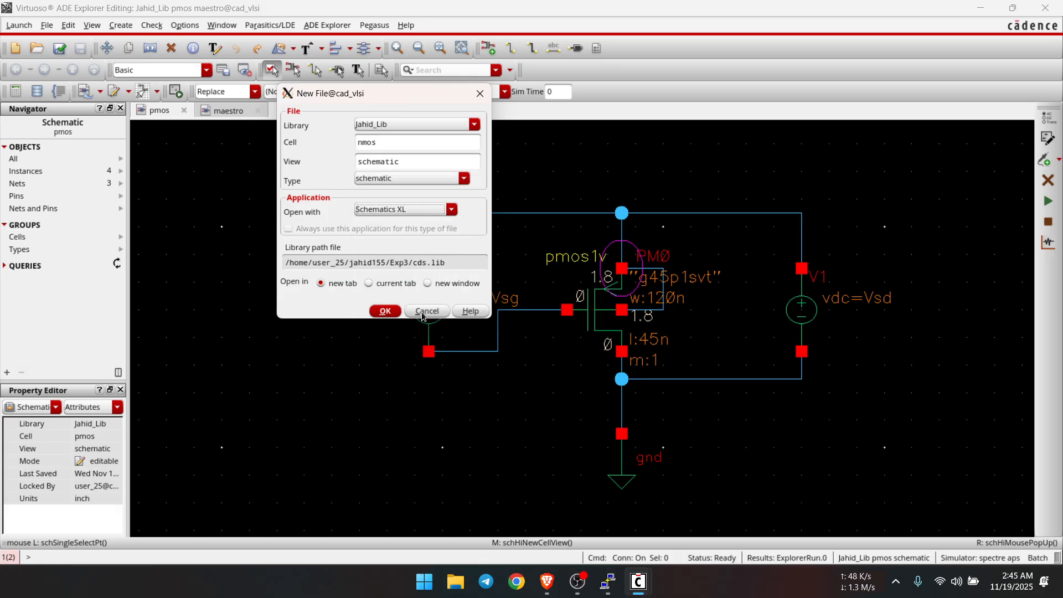
{"action": "left_click", "coordinate": [385, 311]}
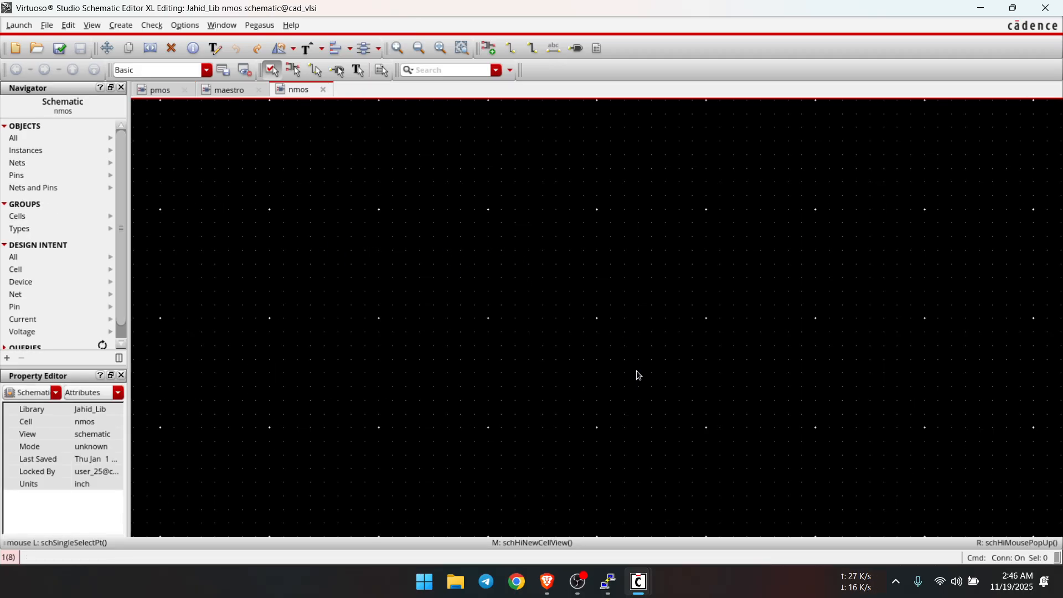
- Place a gnd symbol from analogLib just below the centre of the empty nmos schematic
{"action": "left_click", "coordinate": [121, 25]}
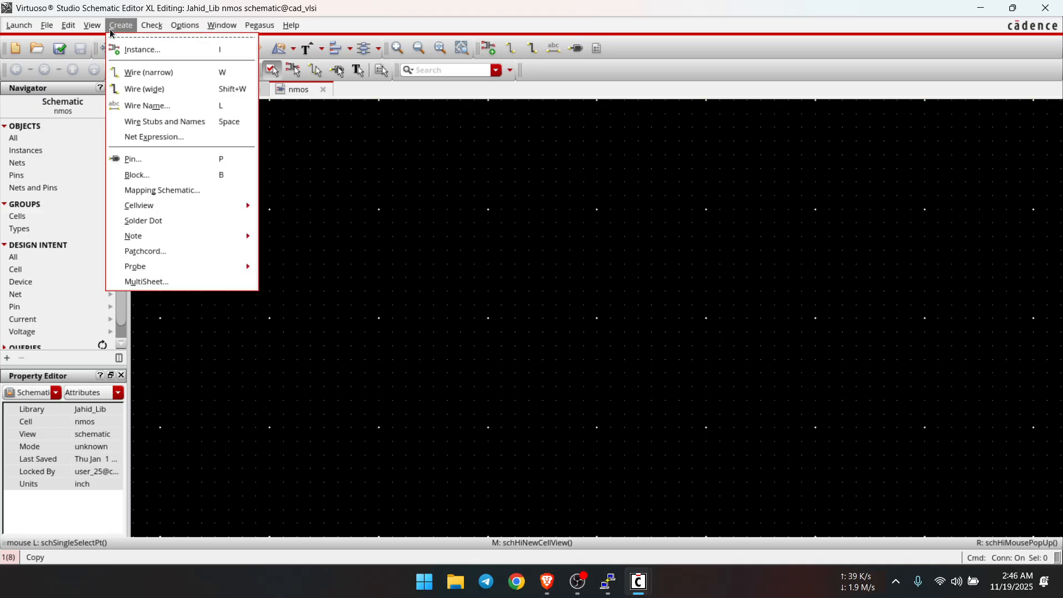
{"action": "left_click", "coordinate": [145, 49]}
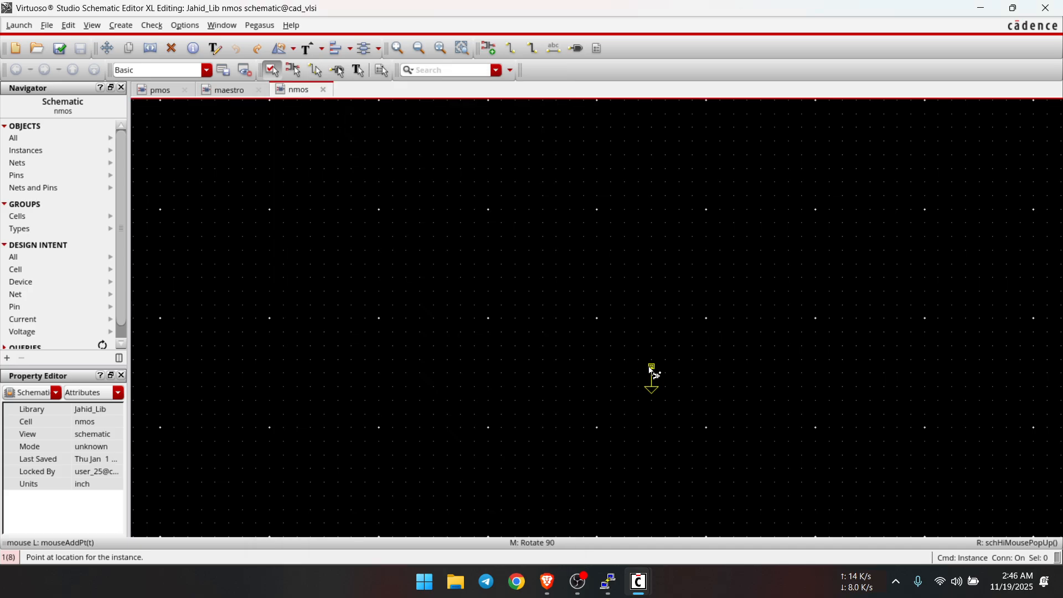
{"action": "left_click", "coordinate": [649, 365]}
{"action": "key", "text": "Escape"}
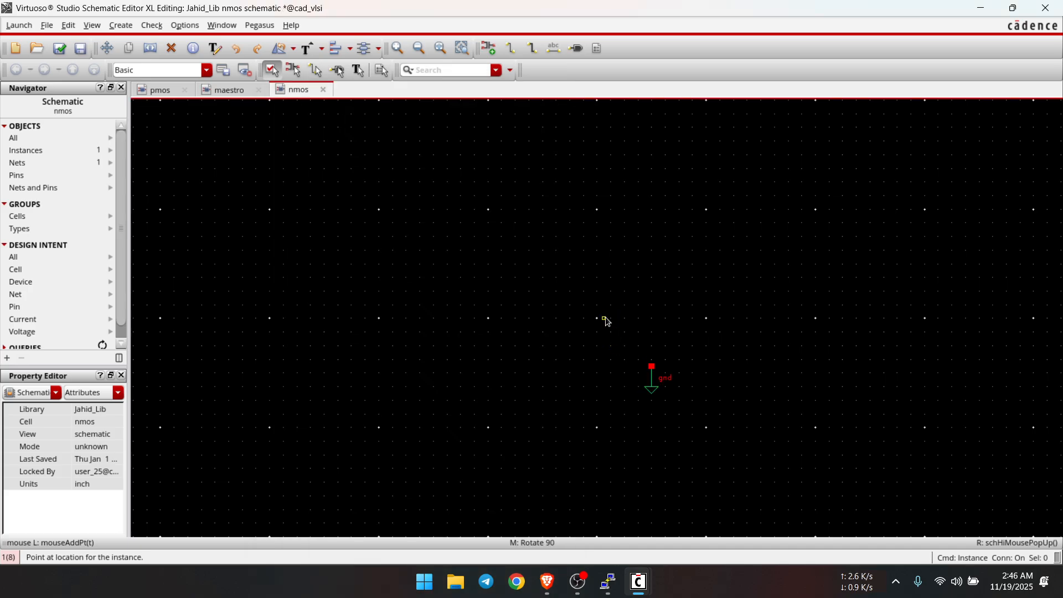
- Place two vdc sources from analogLib, one on each side of the ground symbol and slightly above it
{"action": "left_click", "coordinate": [120, 24]}
{"action": "left_click", "coordinate": [144, 49]}
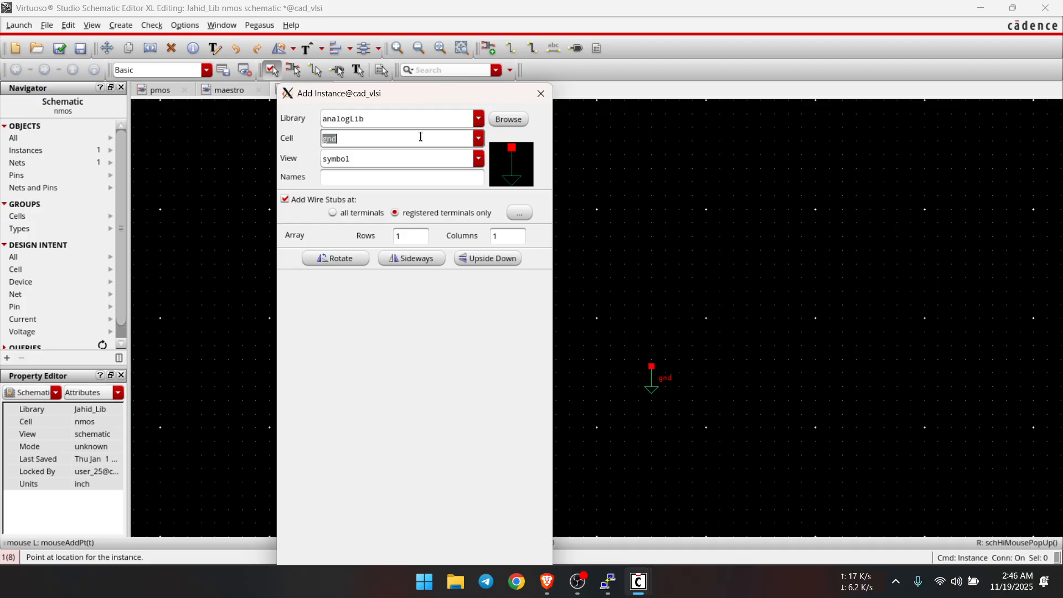
{"action": "type", "text": "vdc"}
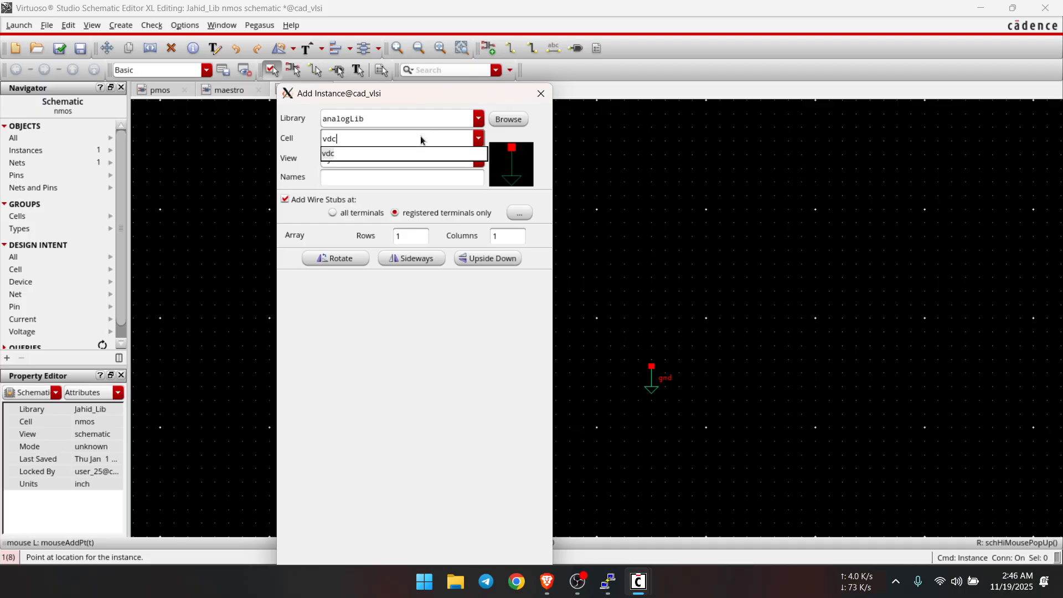
{"action": "key", "text": "Return"}
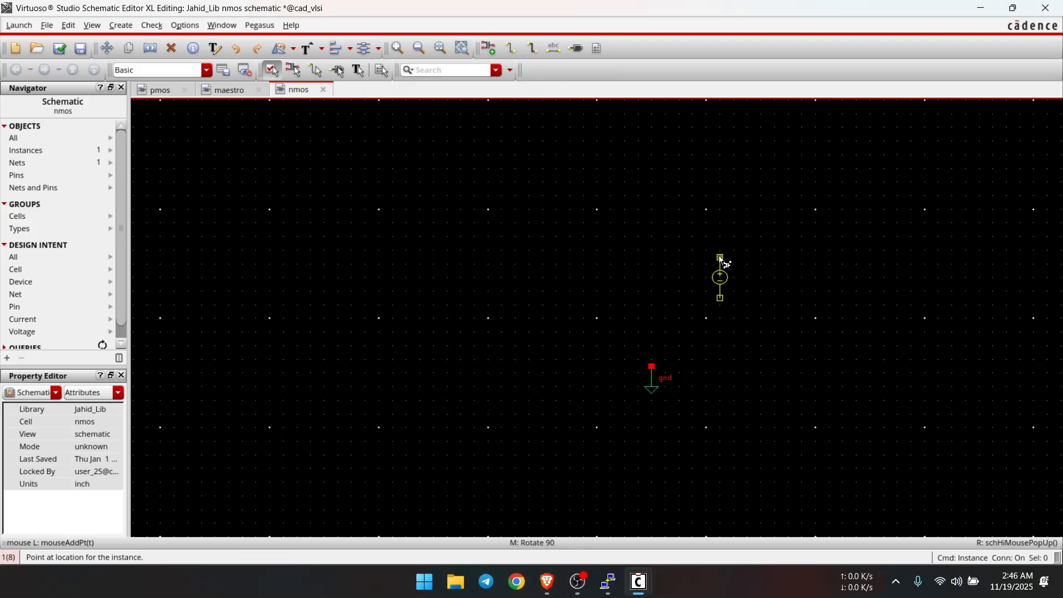
{"action": "left_click", "coordinate": [726, 291]}
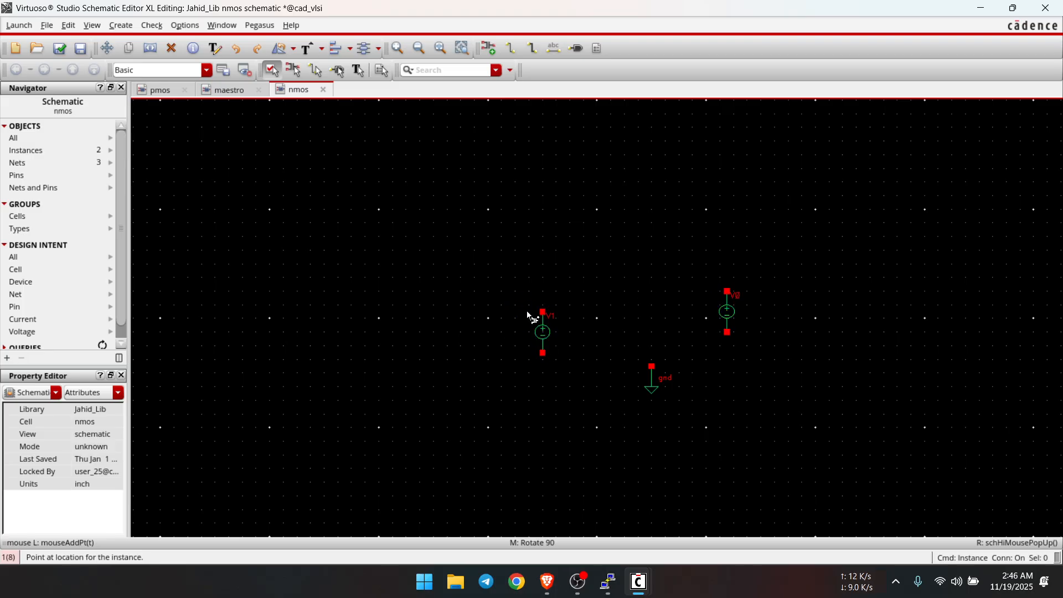
{"action": "key", "text": "Escape"}
- Place an nmos1v symbol from the gpdk045 library between the two vdc sources, directly above the ground symbol
{"action": "left_click", "coordinate": [121, 25]}
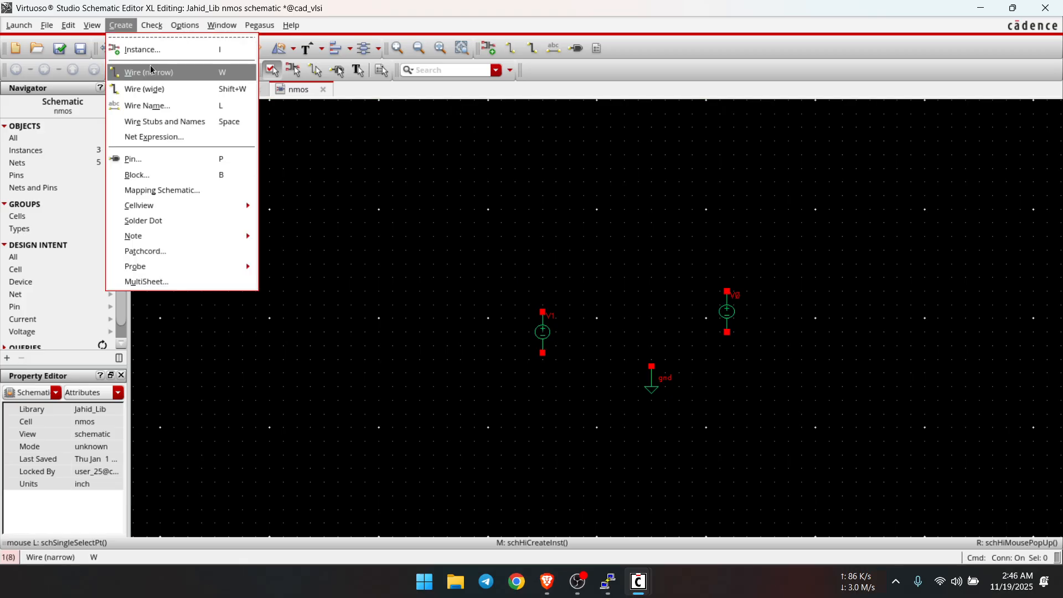
{"action": "left_click", "coordinate": [143, 49]}
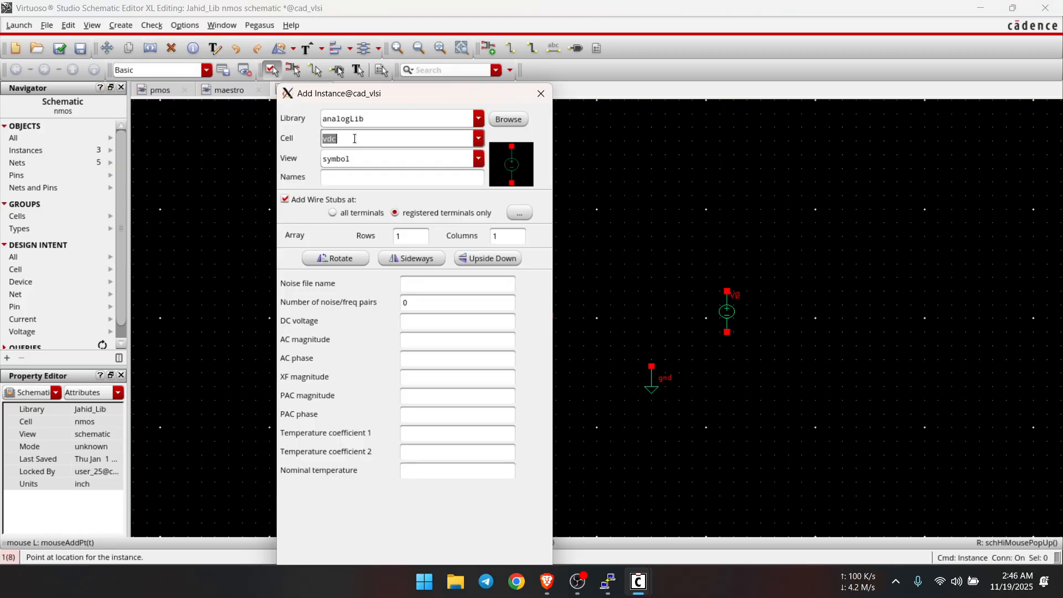
{"action": "left_click", "coordinate": [506, 120]}
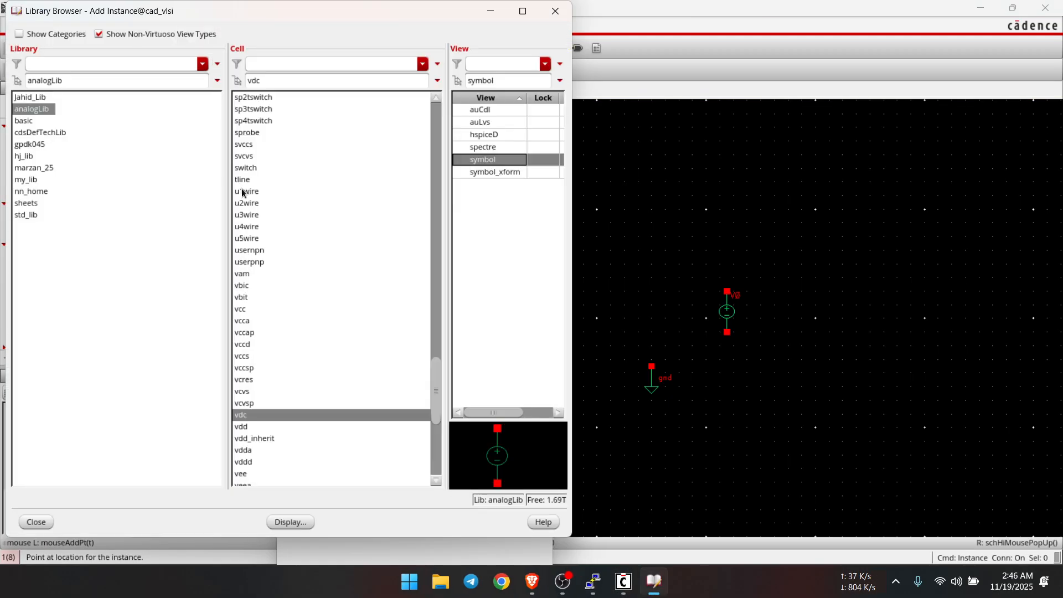
{"action": "left_click", "coordinate": [119, 145]}
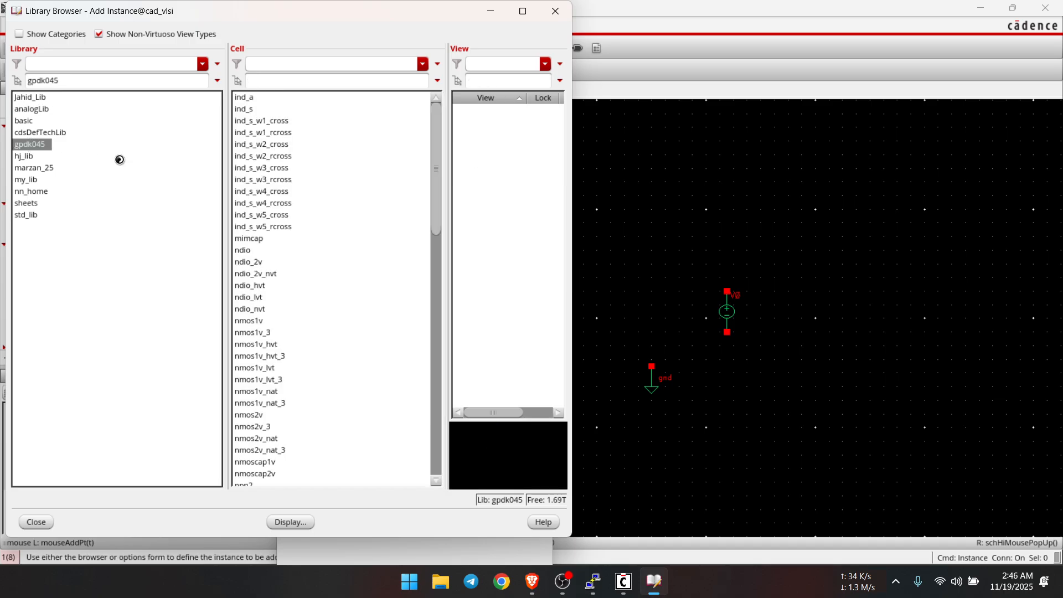
{"action": "left_click", "coordinate": [253, 324]}
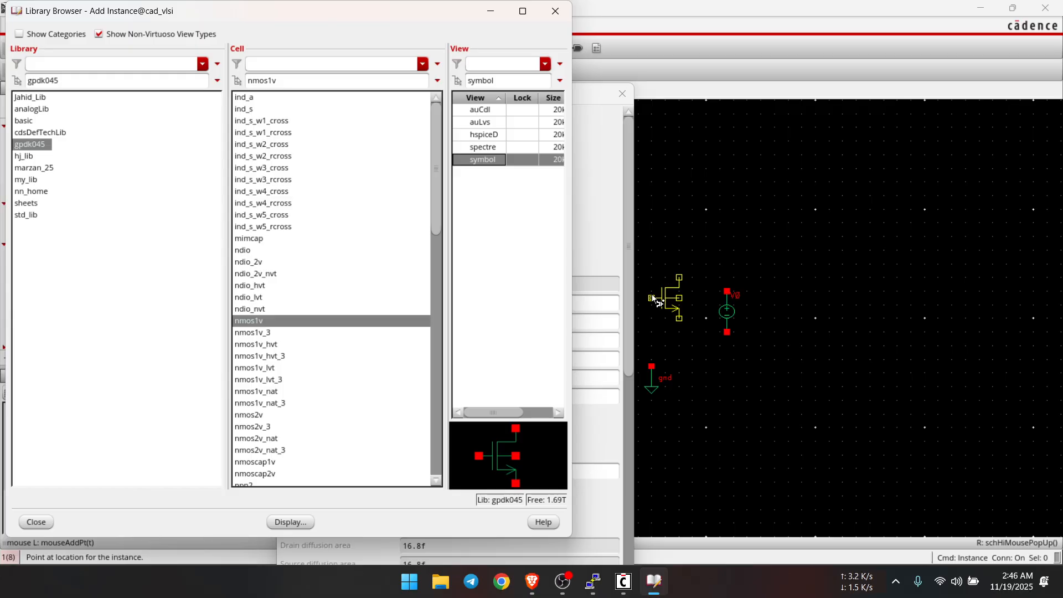
{"action": "left_click", "coordinate": [483, 158], "text": "ctrl"}
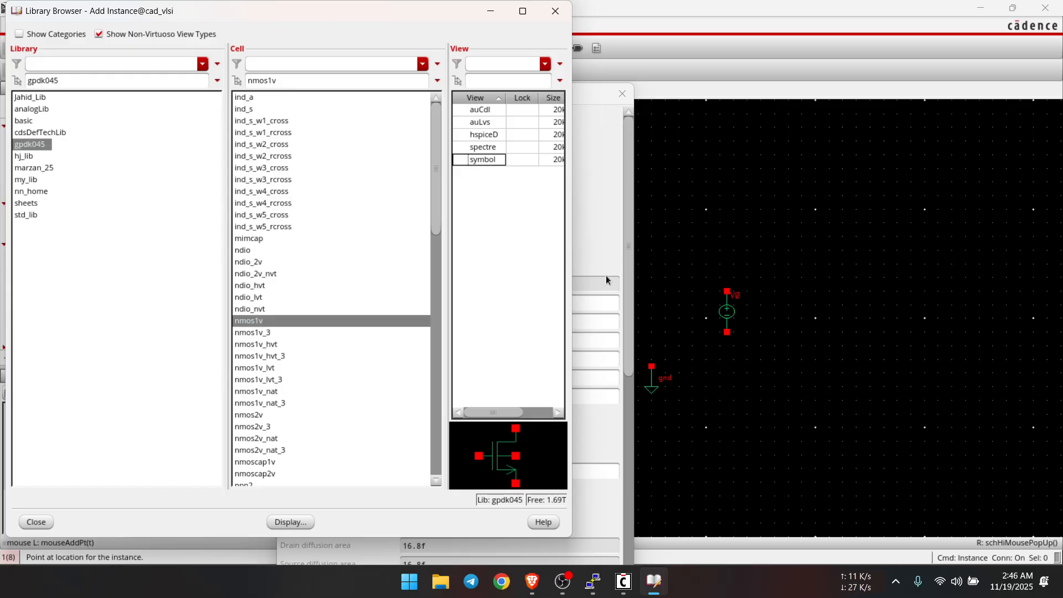
{"action": "left_click", "coordinate": [469, 159]}
{"action": "left_click", "coordinate": [490, 11]}
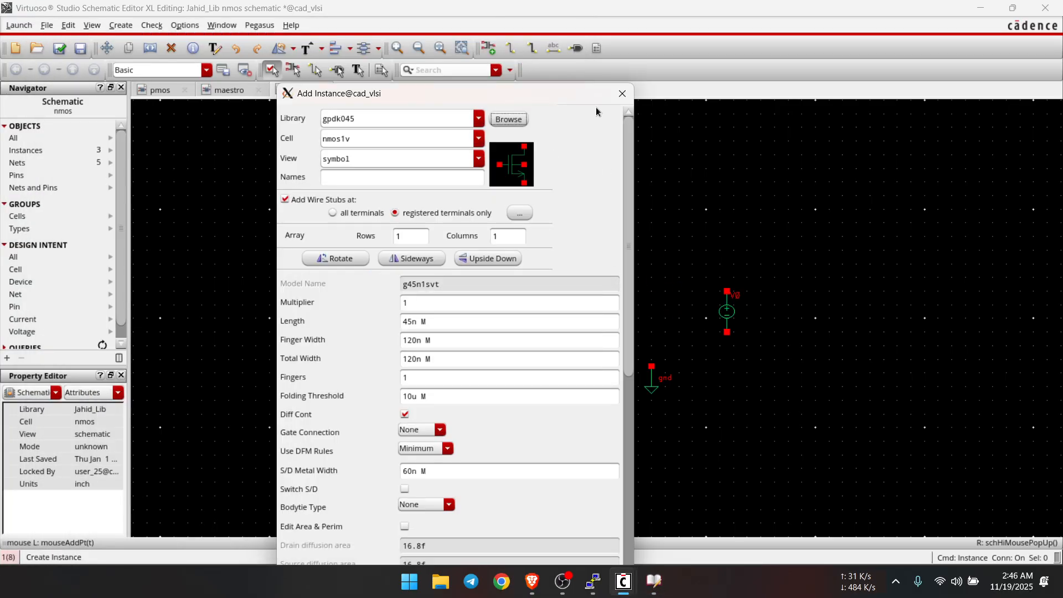
{"action": "left_click_drag", "start_coordinate": [587, 98], "coordinate": [431, 107]}
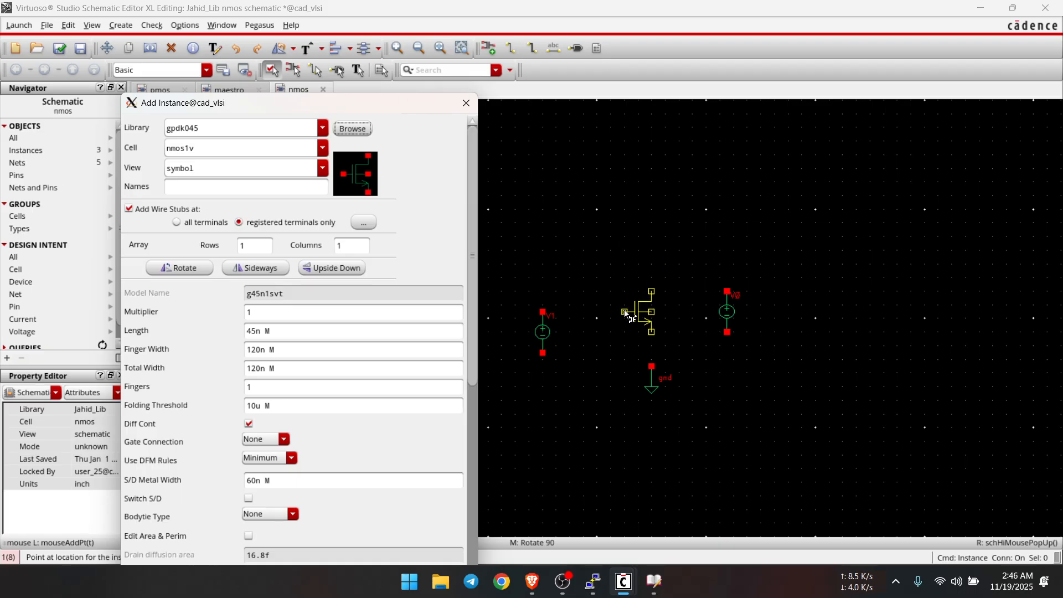
{"action": "left_click", "coordinate": [624, 310]}
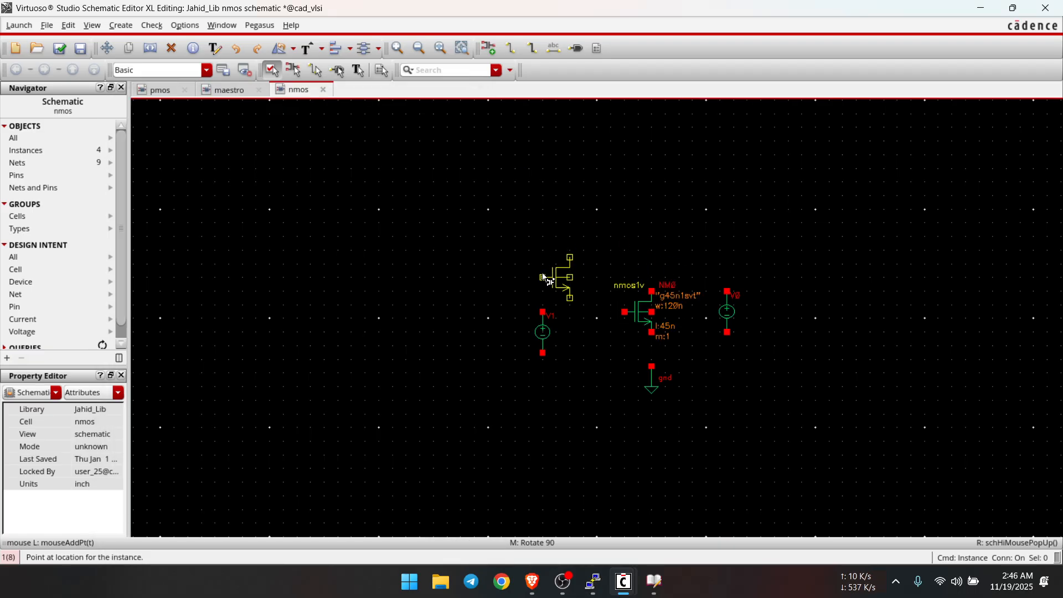
{"action": "key", "text": "Escape"}
- Move the vdc source on the gate side slightly down and closer to the nmos1v transistor
{"action": "key", "text": "m"}
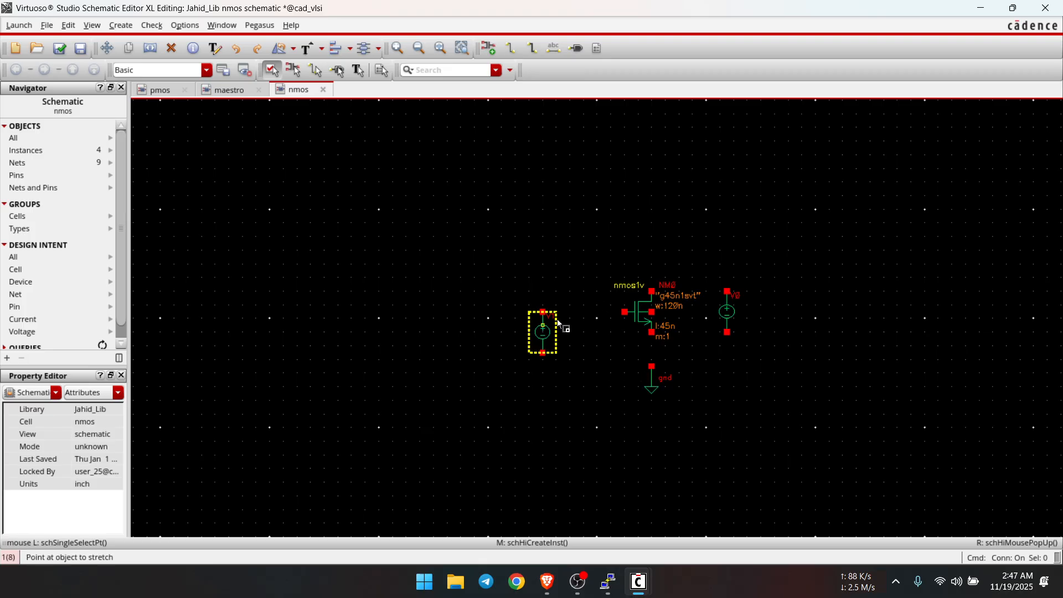
{"action": "left_click", "coordinate": [545, 322]}
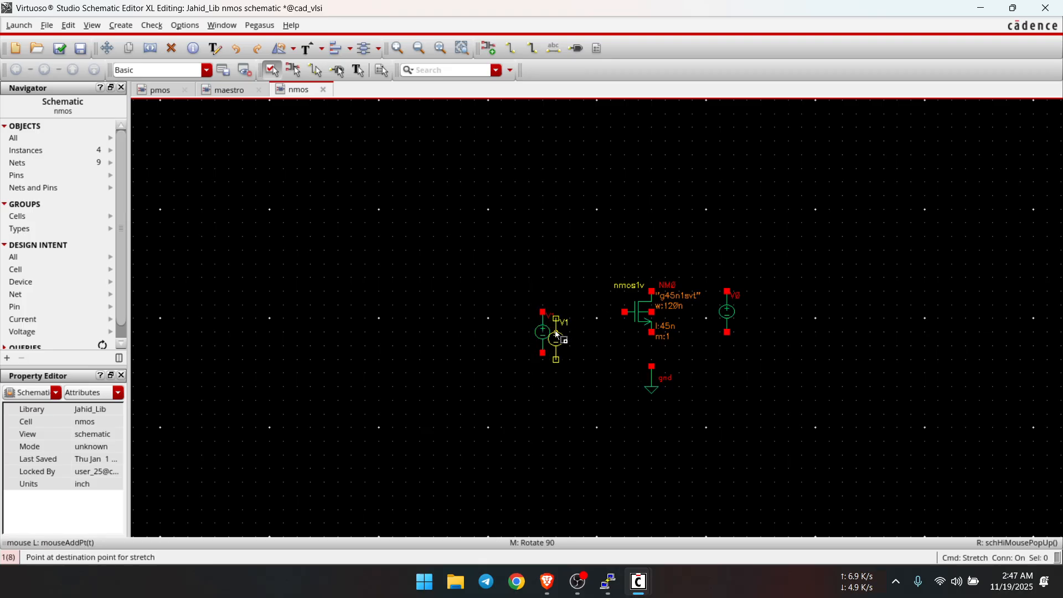
{"action": "left_click", "coordinate": [561, 337]}
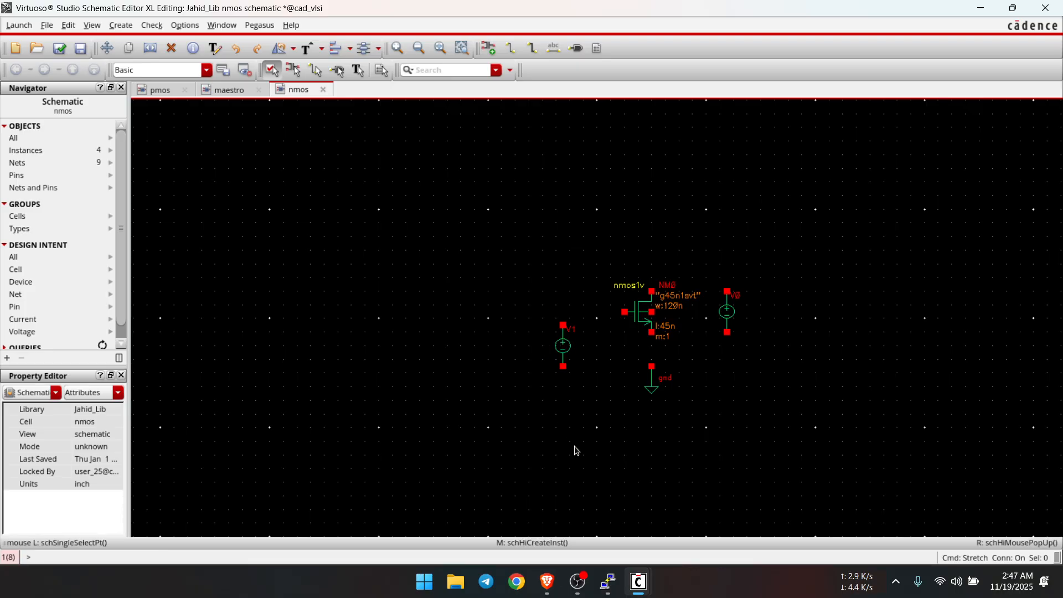
- Wire the NMOS source terminal to gnd and connect the drain-side vdc source's negative terminal to that ground wire
{"action": "left_click", "coordinate": [510, 48]}
{"action": "left_click", "coordinate": [651, 332]}
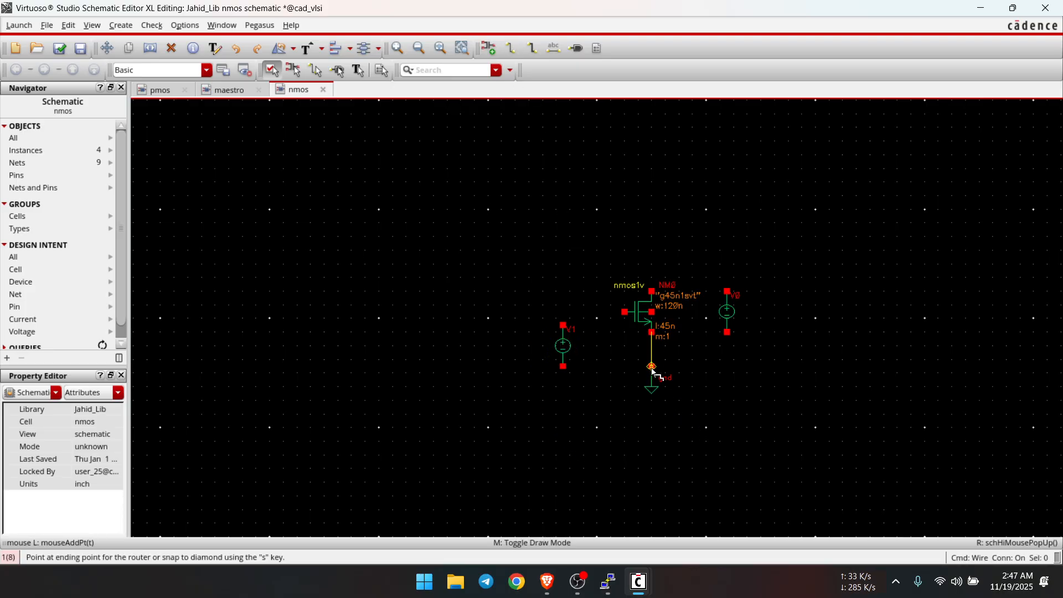
{"action": "left_click", "coordinate": [652, 366]}
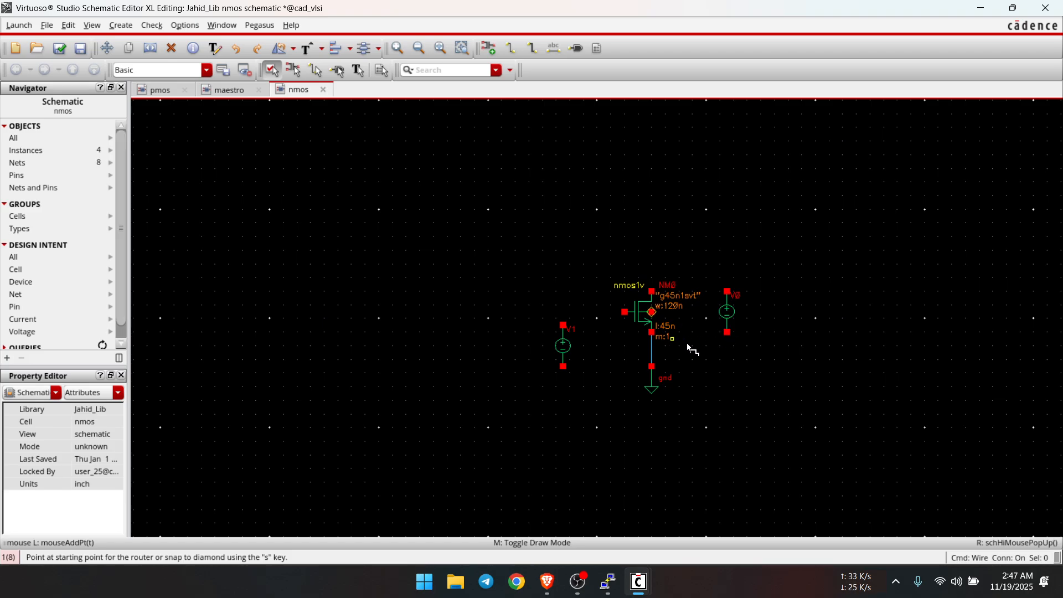
{"action": "left_click", "coordinate": [651, 346]}
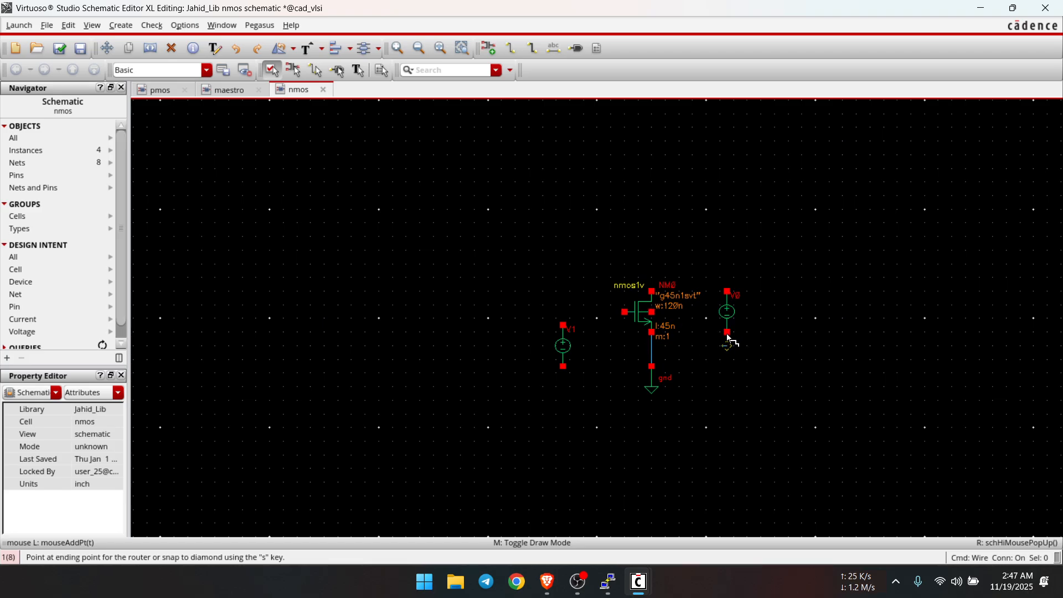
{"action": "left_click", "coordinate": [727, 332]}
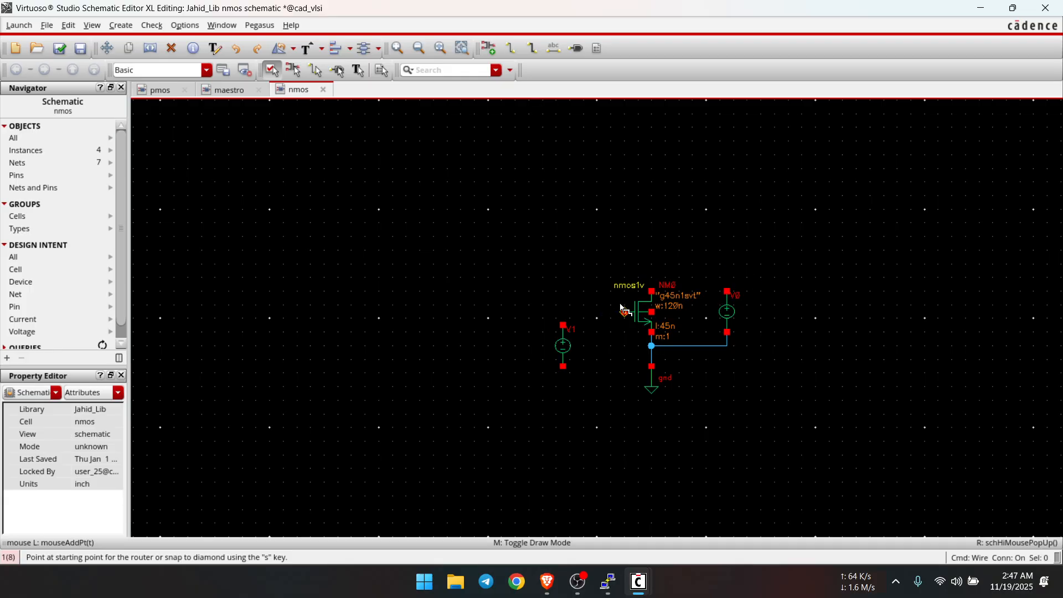
- Wire the NMOS drain to the positive terminal of V0 and the gate to the positive terminal of V1
{"action": "left_click", "coordinate": [652, 291]}
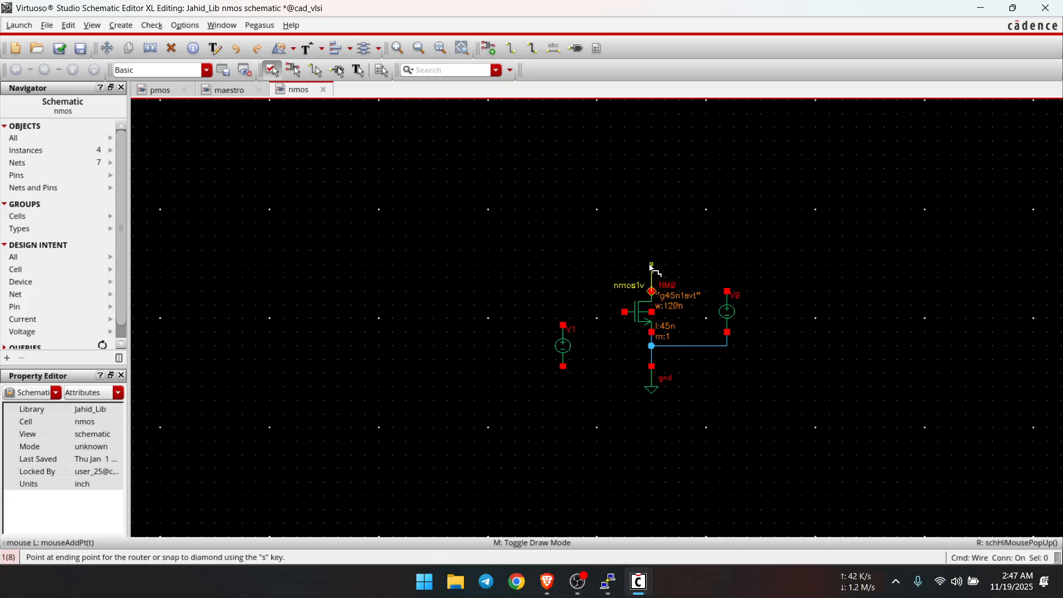
{"action": "left_click", "coordinate": [726, 291]}
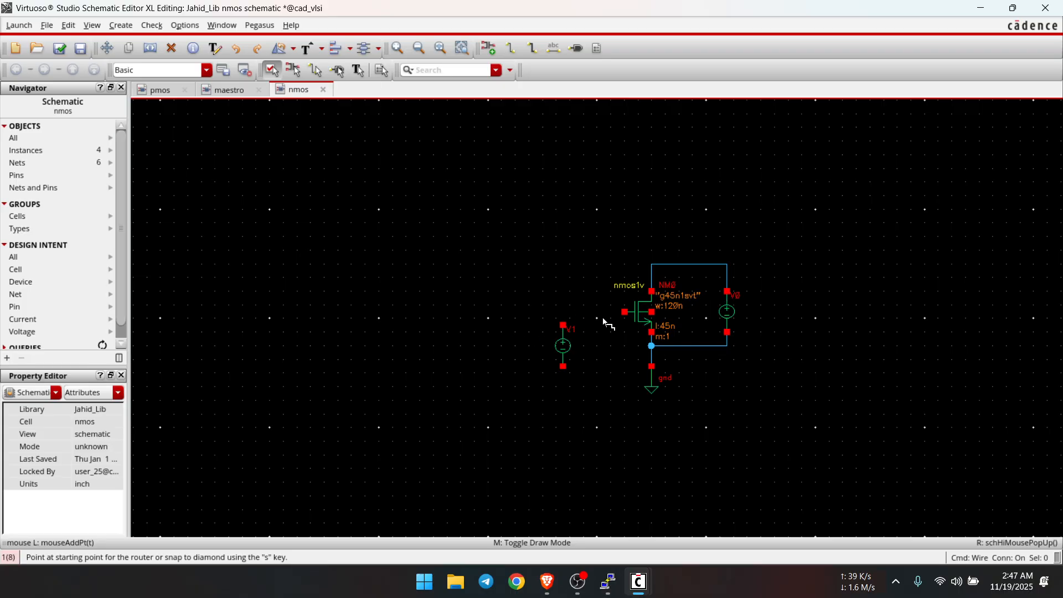
{"action": "left_click", "coordinate": [625, 312]}
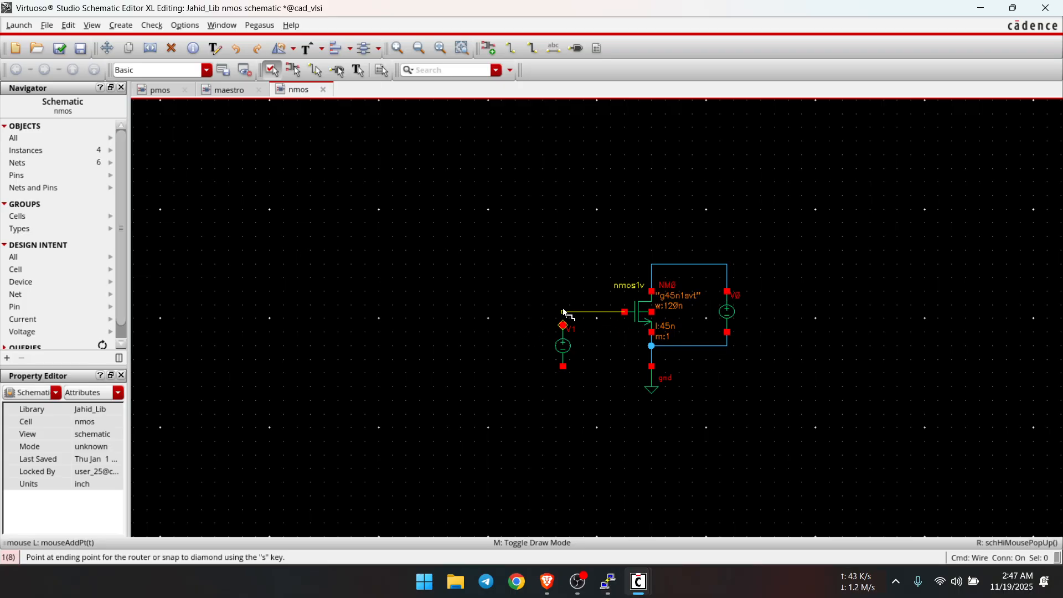
{"action": "left_click", "coordinate": [562, 326]}
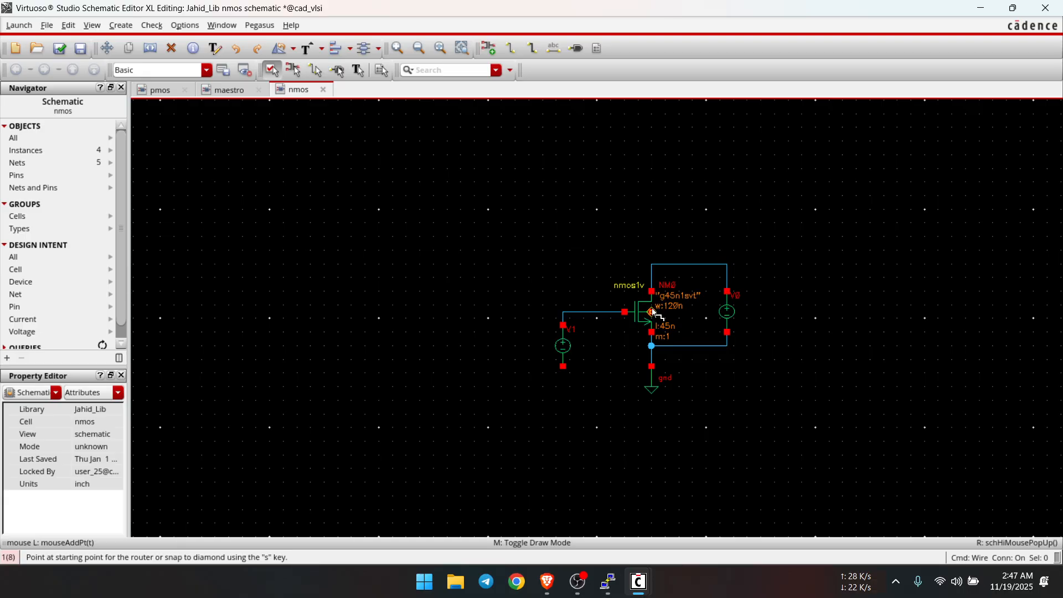
- Tie the NMOS body terminal to its source and wire the negative terminal of V1 to gnd
{"action": "left_click", "coordinate": [675, 310]}
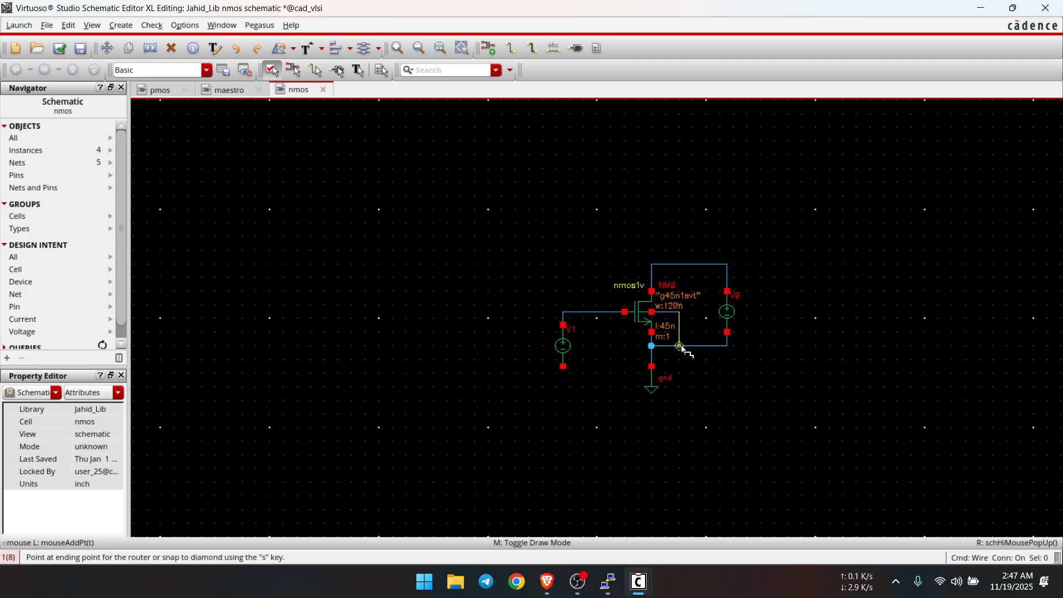
{"action": "left_click", "coordinate": [652, 334]}
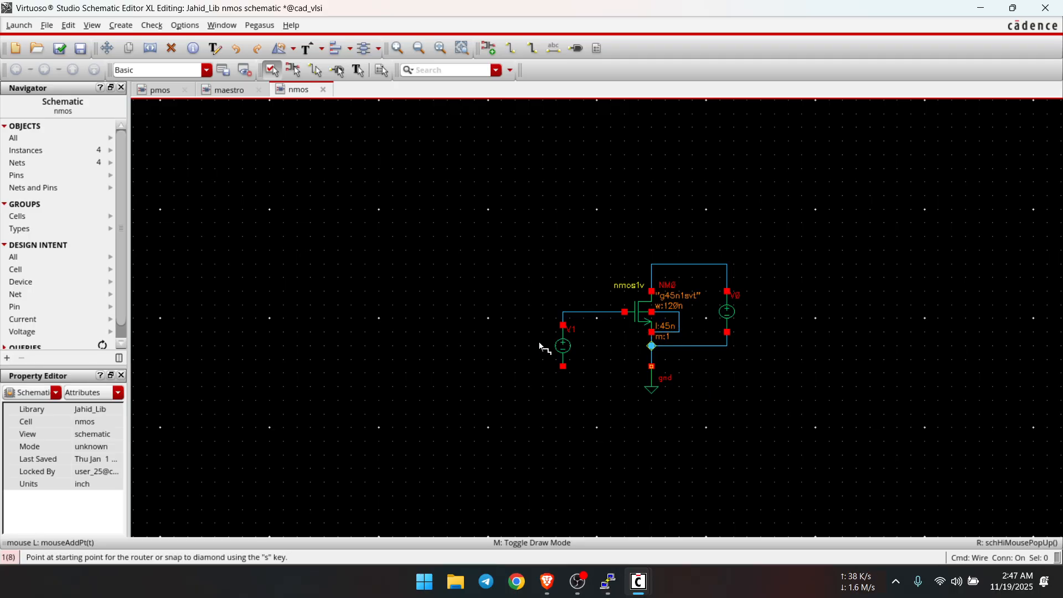
{"action": "left_click", "coordinate": [563, 366]}
{"action": "left_click", "coordinate": [651, 366]}
{"action": "key", "text": "Escape"}
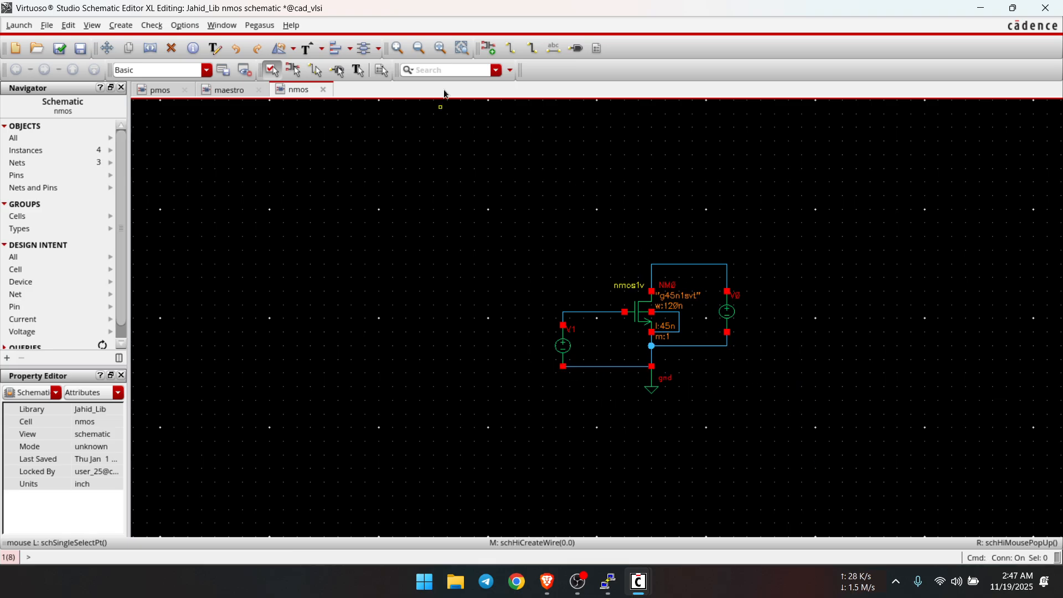
- Fit the nmos circuit in view with some margin and select the gate-side vdc source V1
{"action": "left_click", "coordinate": [440, 48]}
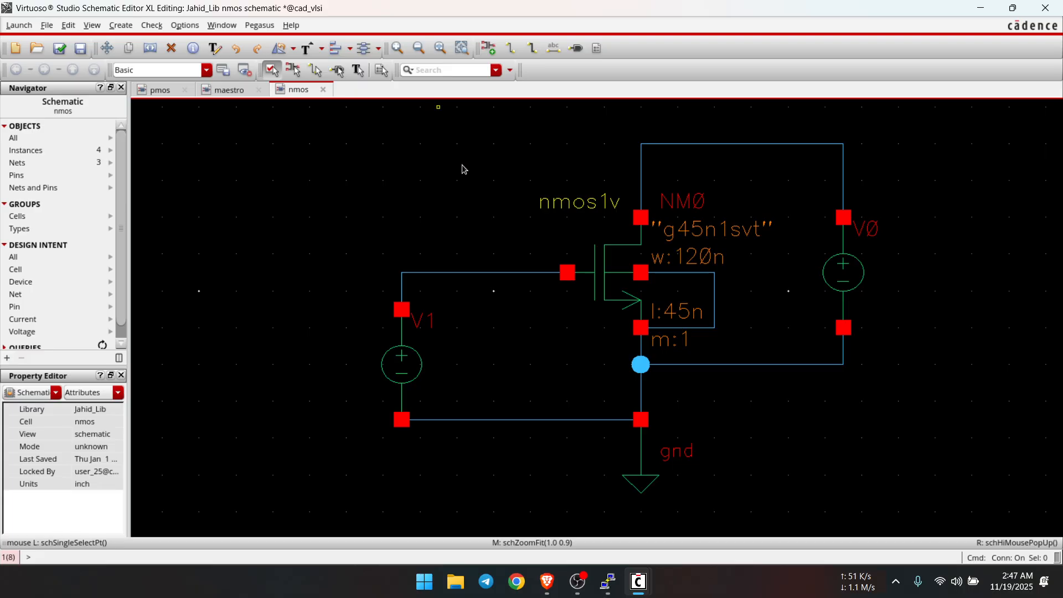
{"action": "left_click", "coordinate": [418, 49]}
{"action": "left_click", "coordinate": [450, 353]}
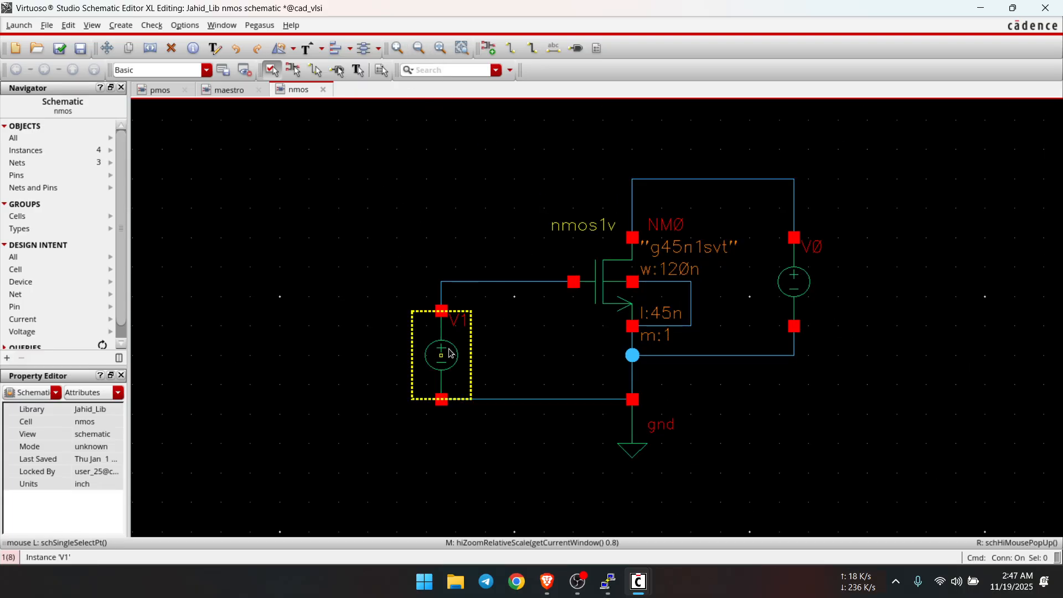
{"action": "key", "text": "e"}
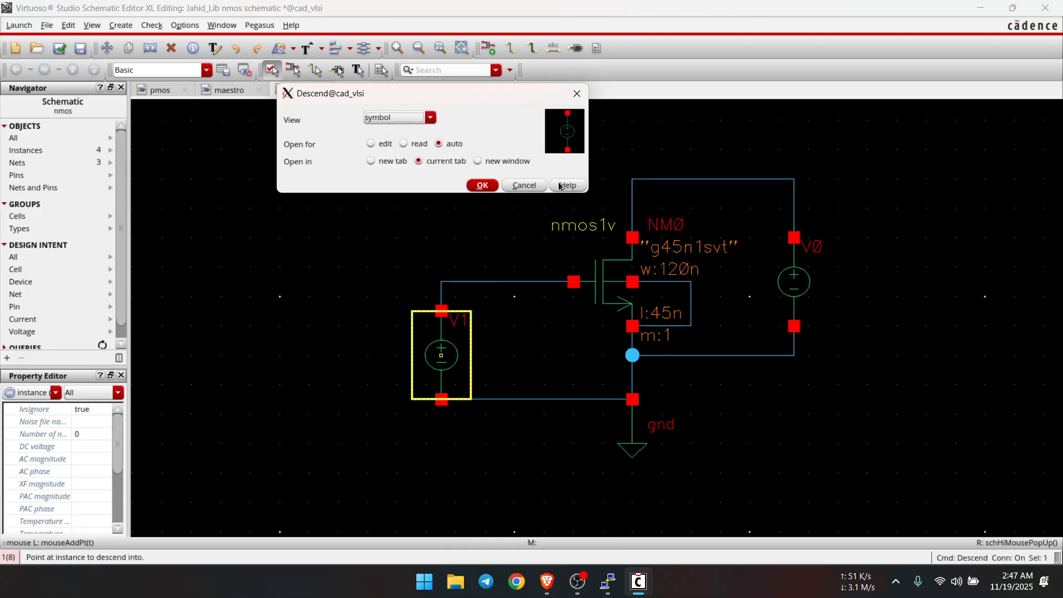
{"action": "left_click", "coordinate": [524, 186]}
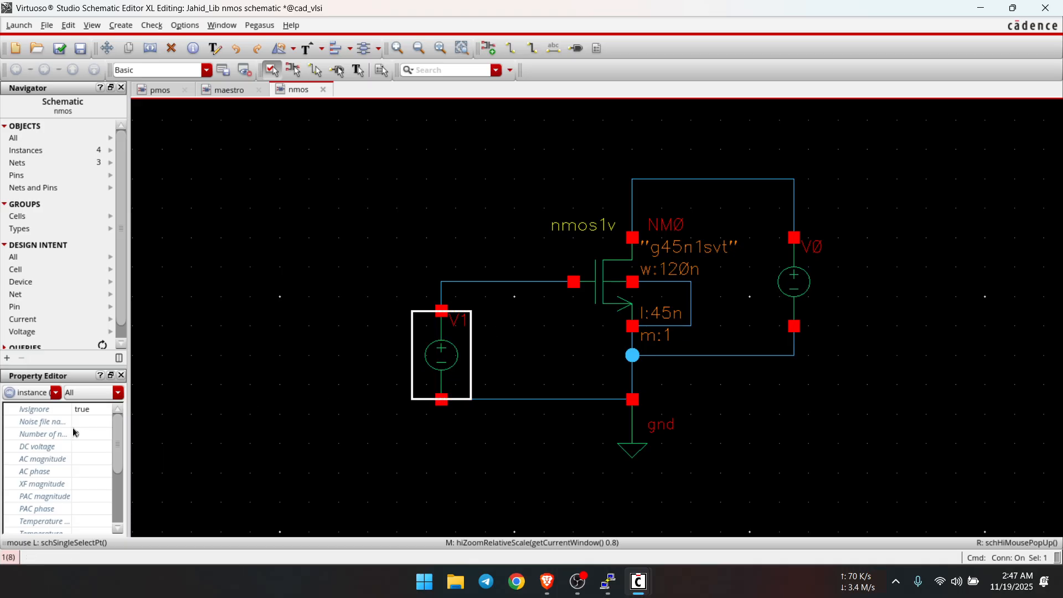
{"action": "left_click", "coordinate": [84, 446]}
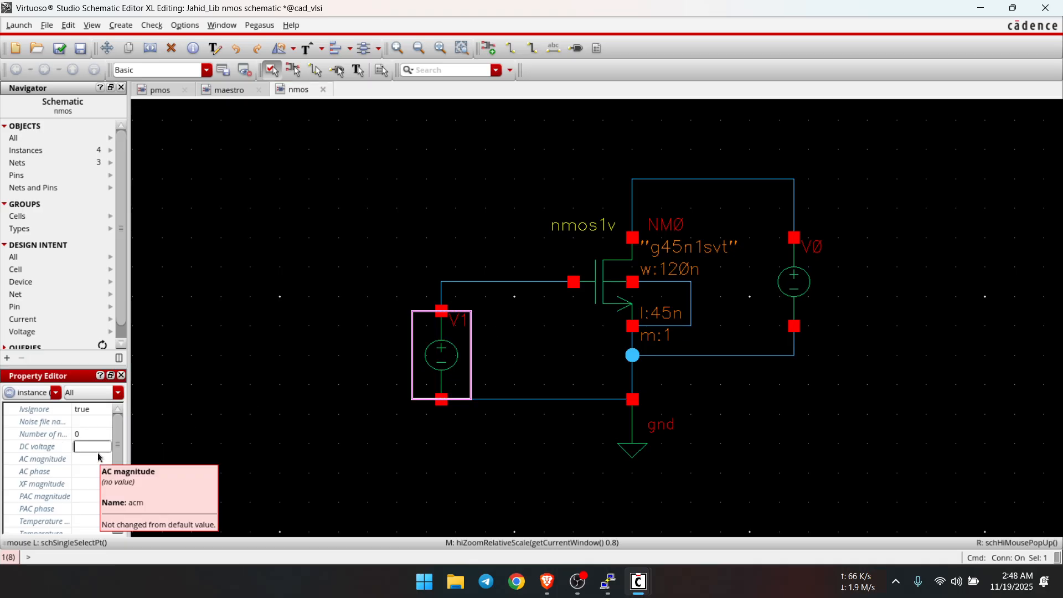
{"action": "middle_click", "coordinate": [318, 419]}
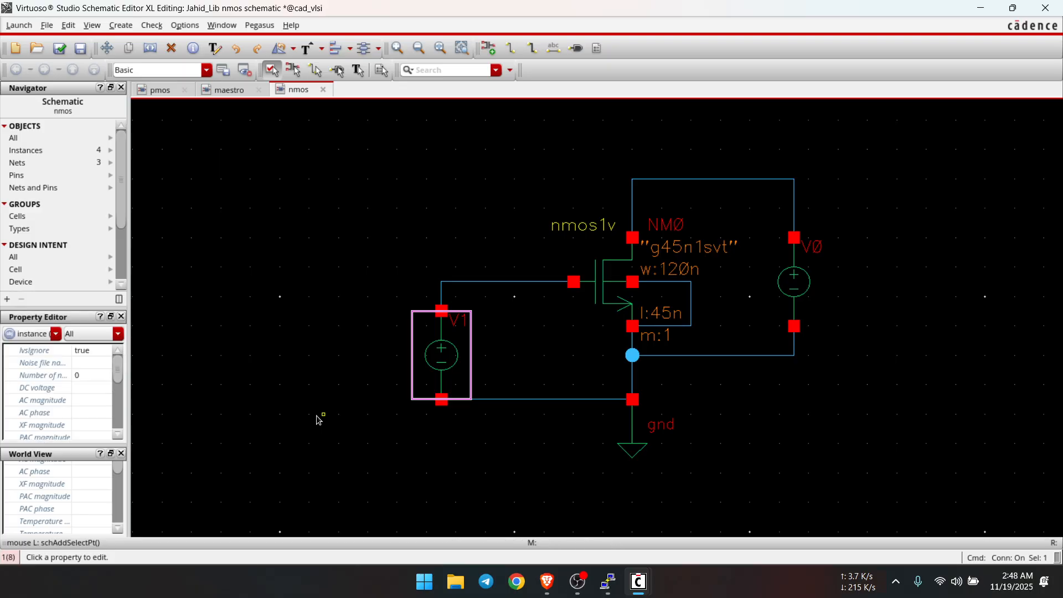
{"action": "key", "text": "g"}
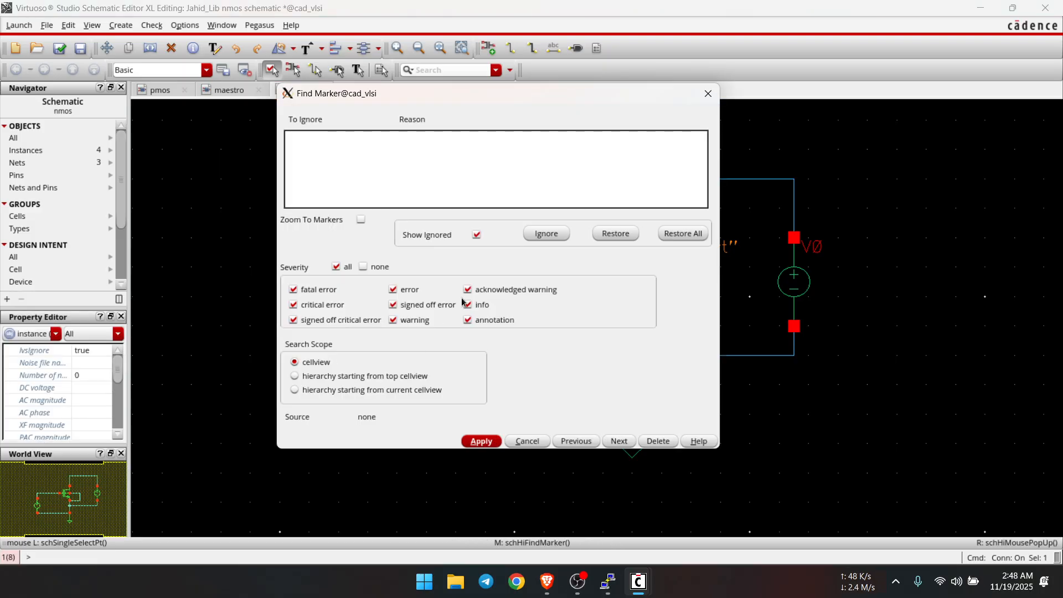
{"action": "left_click", "coordinate": [710, 96]}
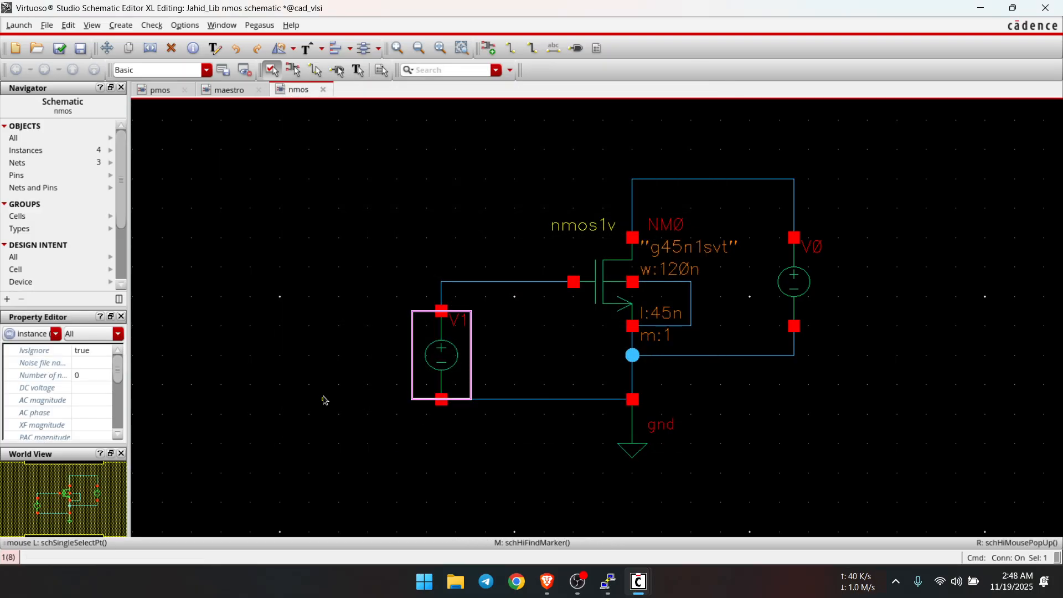
{"action": "left_click", "coordinate": [121, 454]}
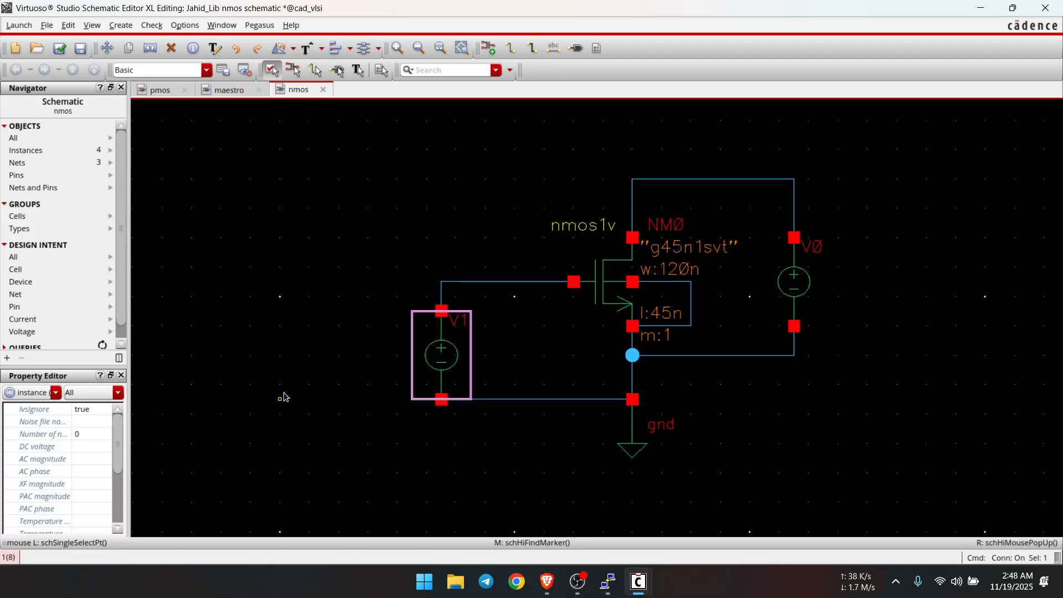
- Set the DC voltage of the gate-side source V1 to the variable Vgs
{"action": "left_click", "coordinate": [86, 446]}
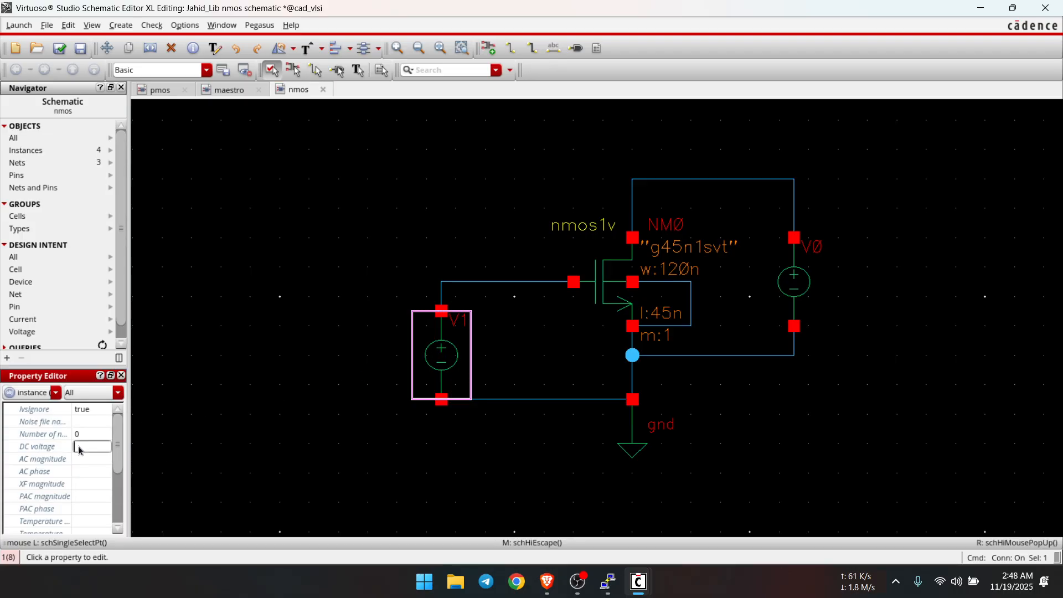
{"action": "type", "text": "Vg"}
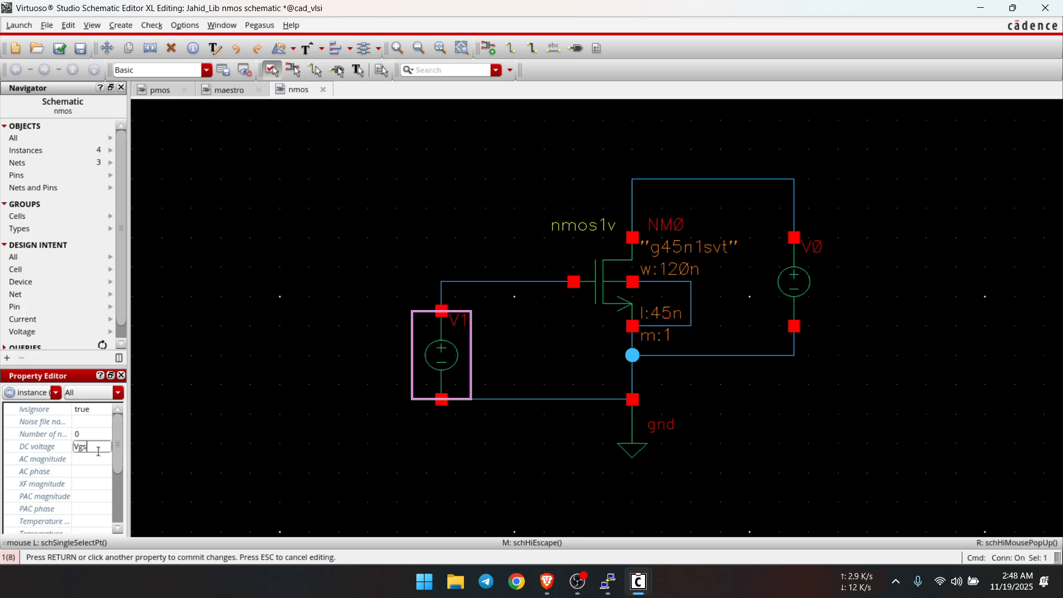
{"action": "type", "text": "s"}
{"action": "key", "text": "Return"}
{"action": "left_click", "coordinate": [403, 450]}
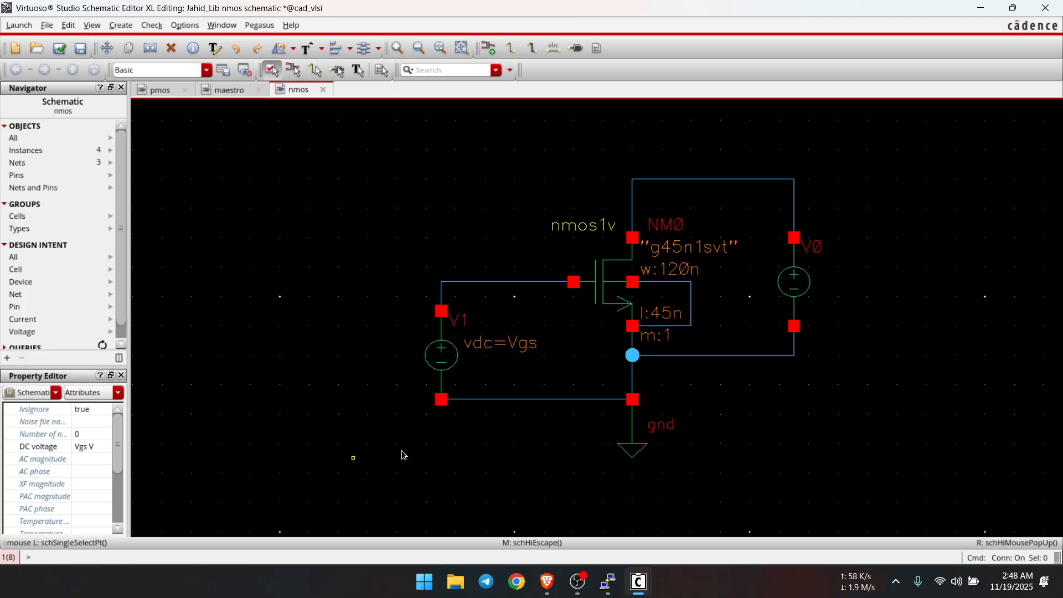
- Set the DC voltage of the drain-side source V0 to the variable Vds
{"action": "left_click", "coordinate": [794, 284]}
{"action": "left_click", "coordinate": [91, 446]}
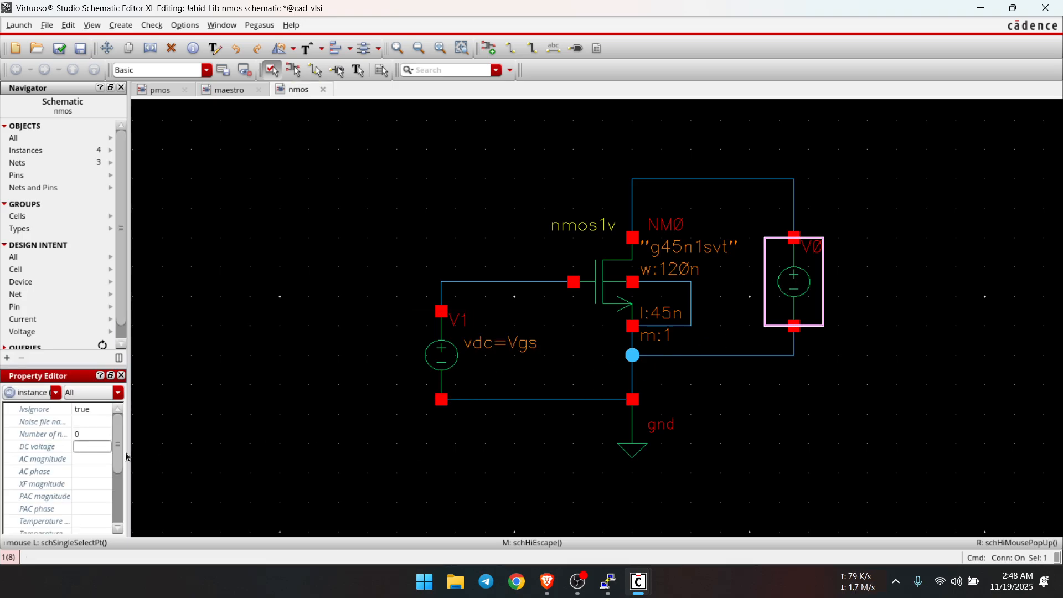
{"action": "type", "text": "Vds"}
{"action": "key", "text": "Return"}
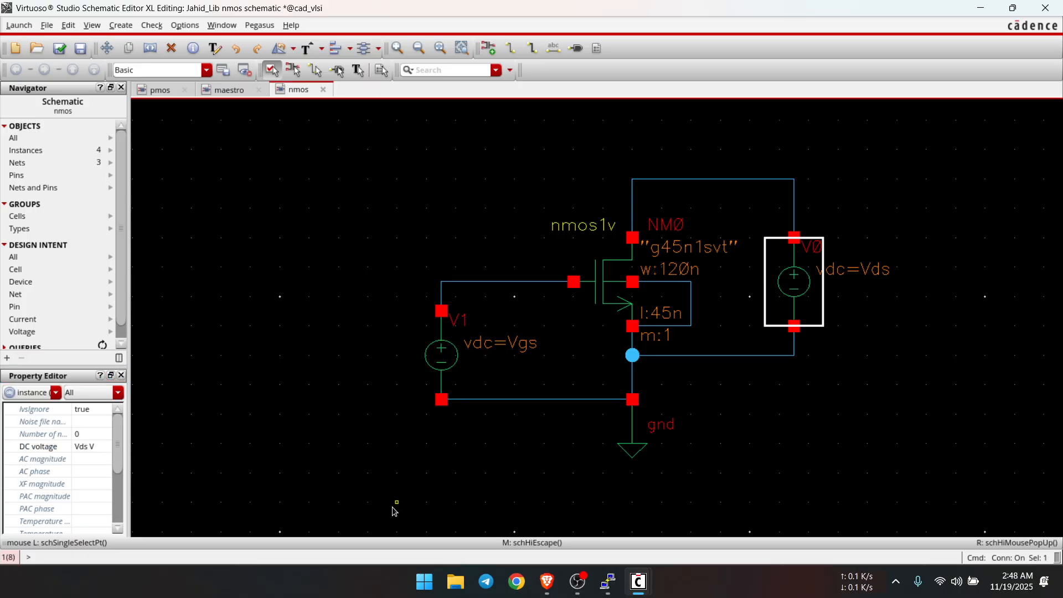
{"action": "left_click", "coordinate": [391, 506]}
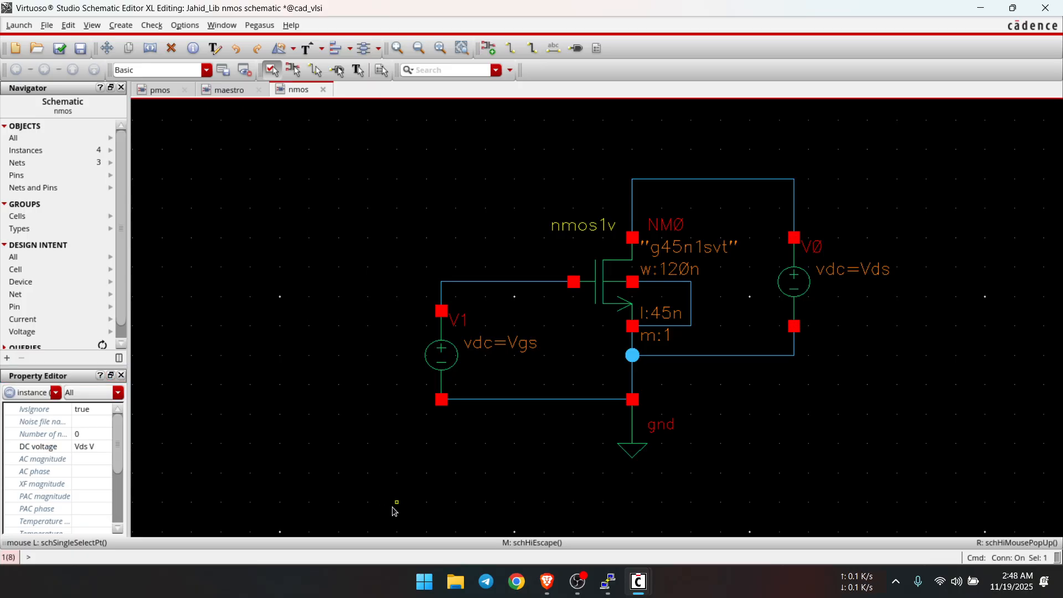
- Check and save the nmos schematic and launch ADE Explorer from it
{"action": "left_click", "coordinate": [60, 49]}
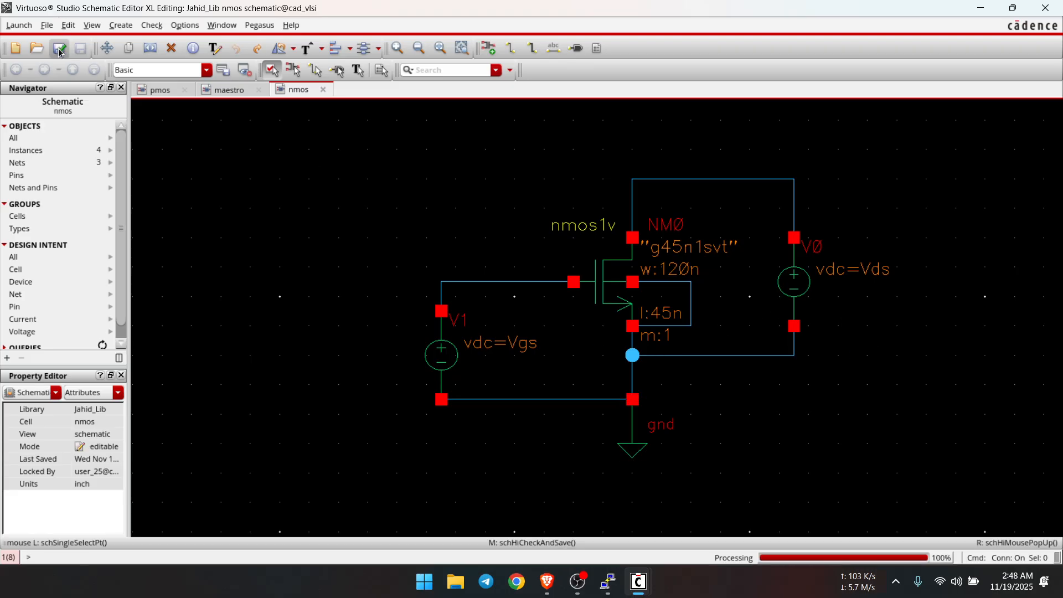
{"action": "left_click", "coordinate": [20, 26]}
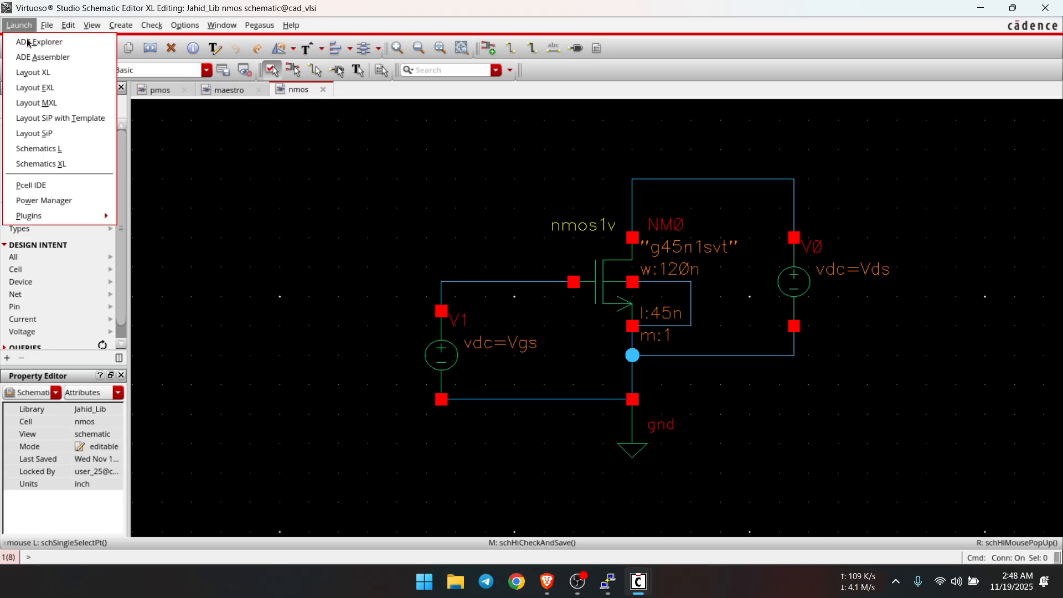
{"action": "left_click", "coordinate": [27, 41]}
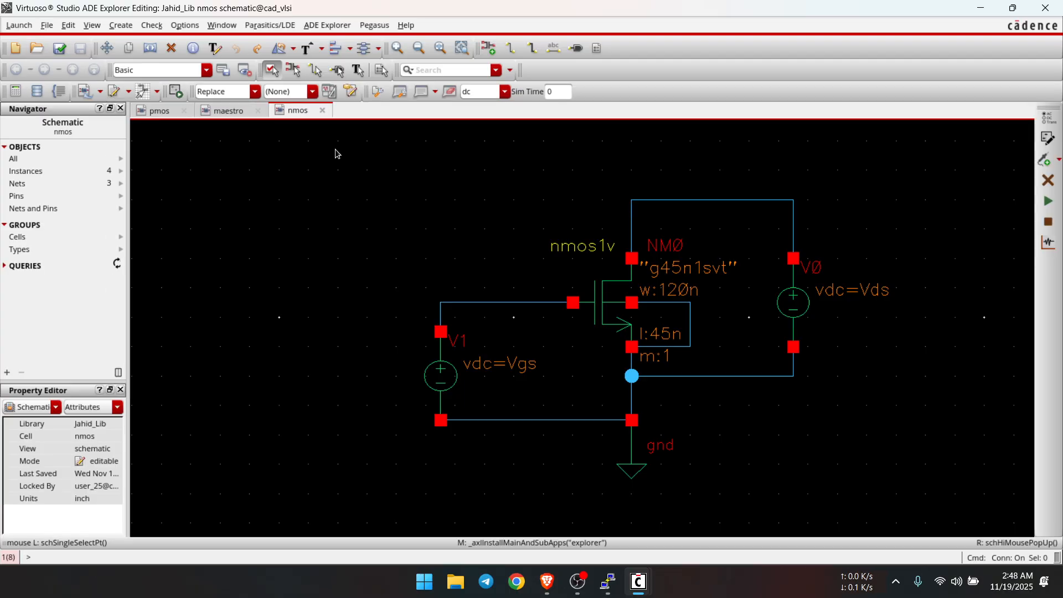
- Close the pmos maestro view and launch ADE Explorer from the nmos schematic with a new view
{"action": "left_click", "coordinate": [224, 111]}
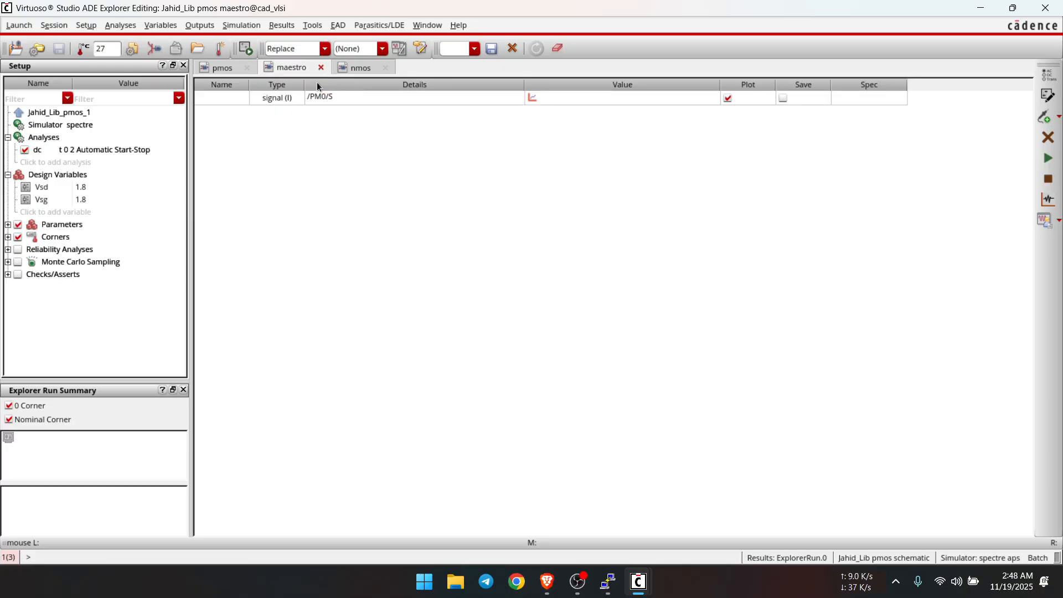
{"action": "left_click", "coordinate": [319, 68]}
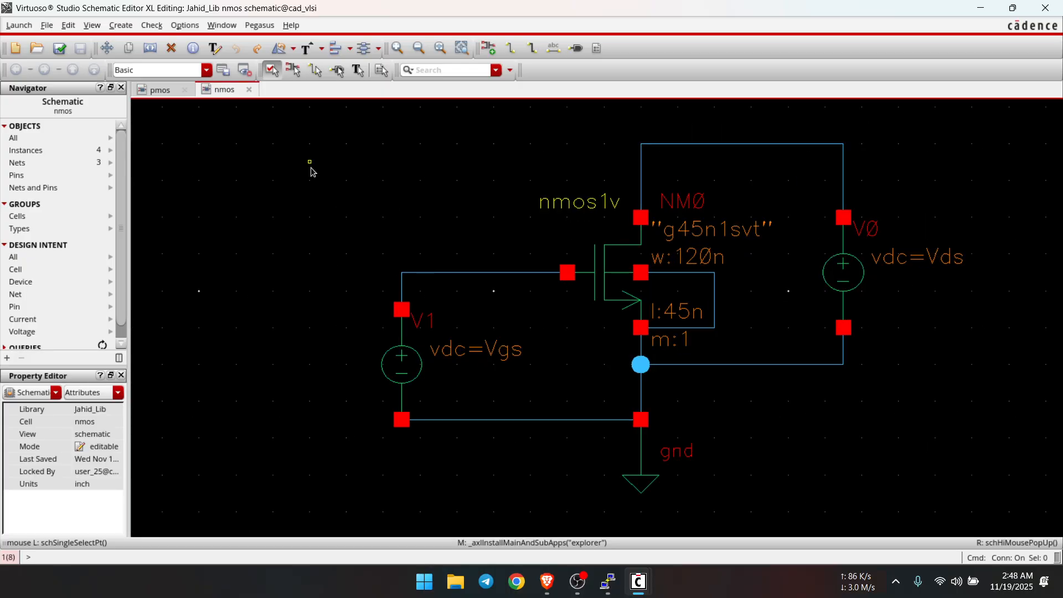
{"action": "key", "text": "s"}
{"action": "left_click", "coordinate": [18, 26]}
{"action": "left_click", "coordinate": [22, 42]}
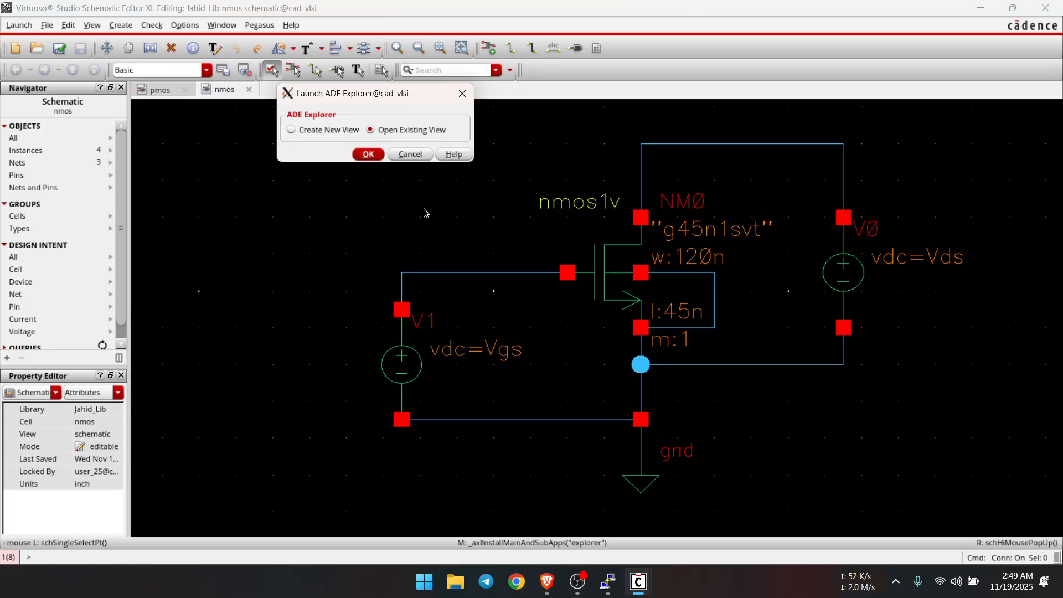
{"action": "left_click", "coordinate": [291, 130]}
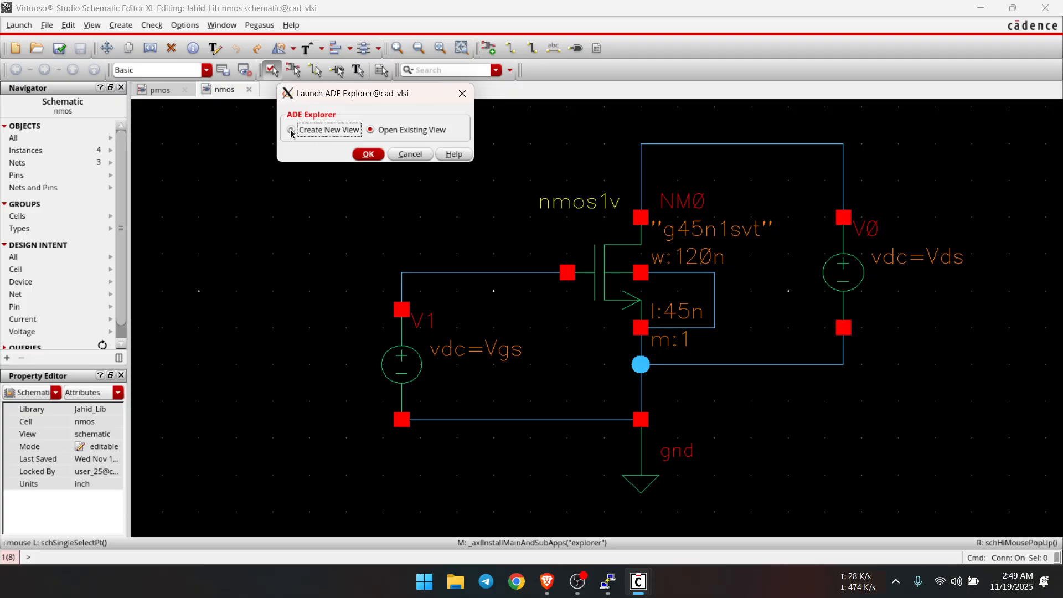
{"action": "left_click", "coordinate": [368, 154]}
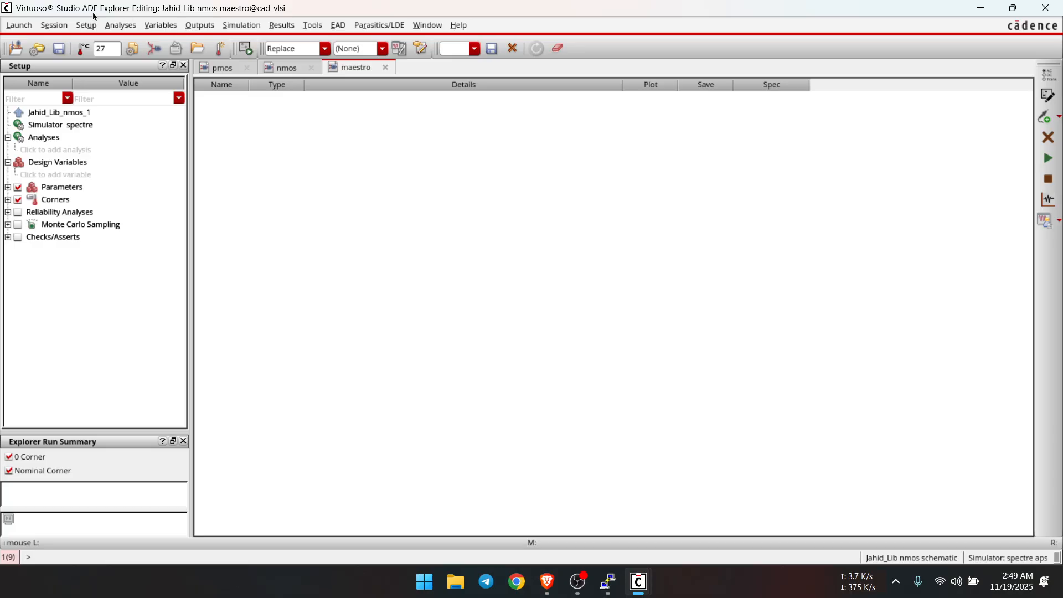
- Copy the design variables Vds and Vgs from the nmos cellview into the ADE Explorer setup and select Vds
{"action": "left_click", "coordinate": [160, 25]}
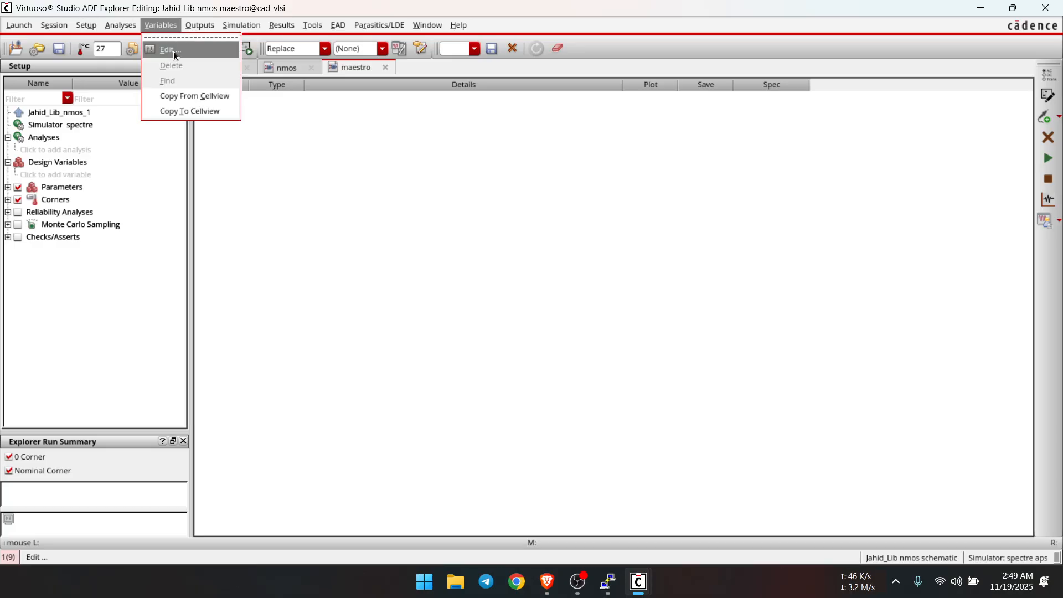
{"action": "left_click", "coordinate": [174, 51]}
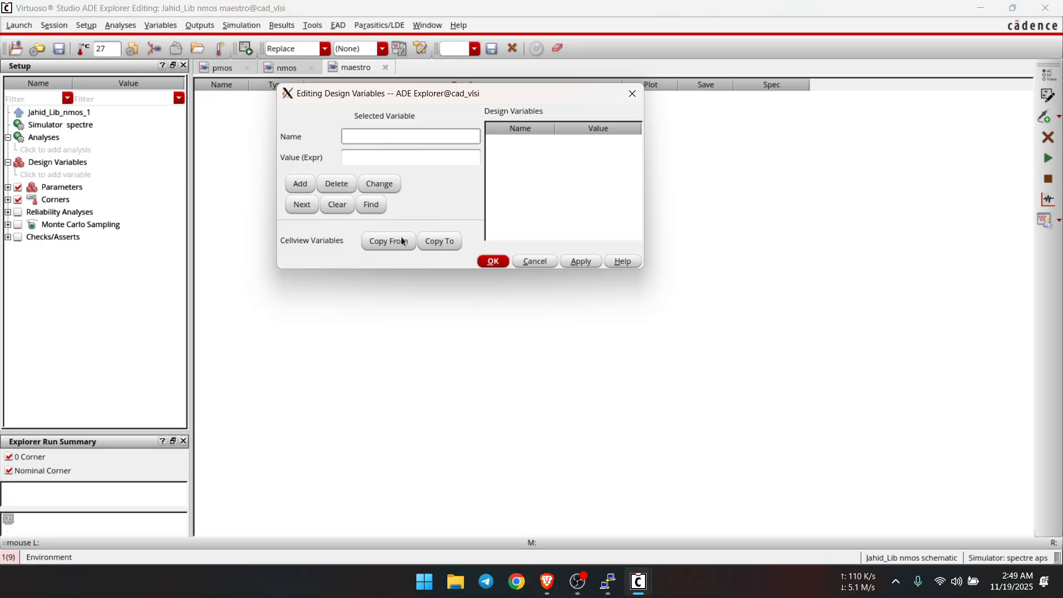
{"action": "left_click", "coordinate": [400, 238]}
{"action": "left_click", "coordinate": [513, 142]}
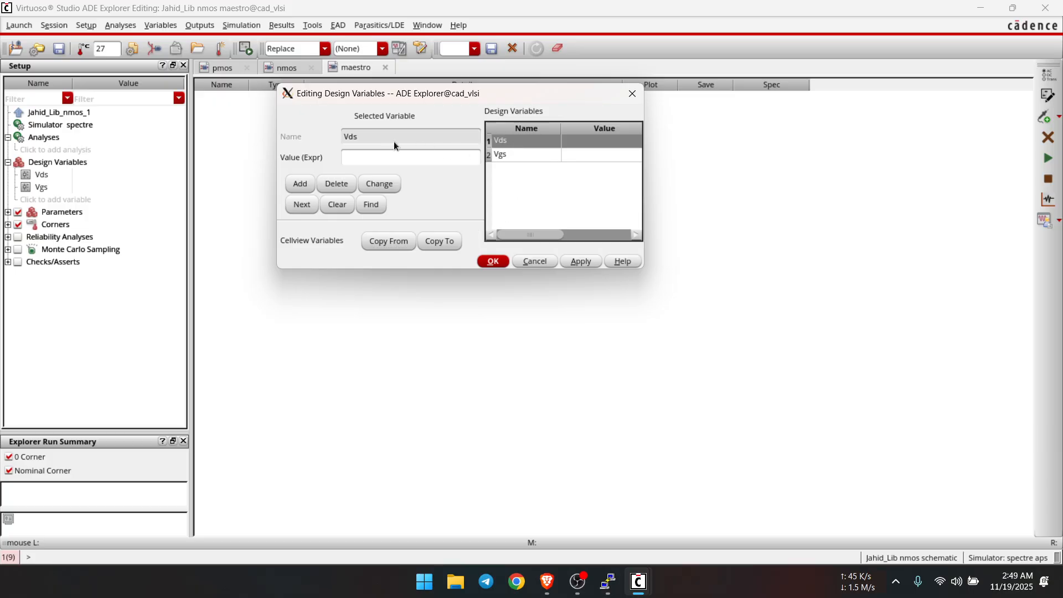
{"action": "left_click", "coordinate": [375, 157]}
{"action": "type", "text": "1."}
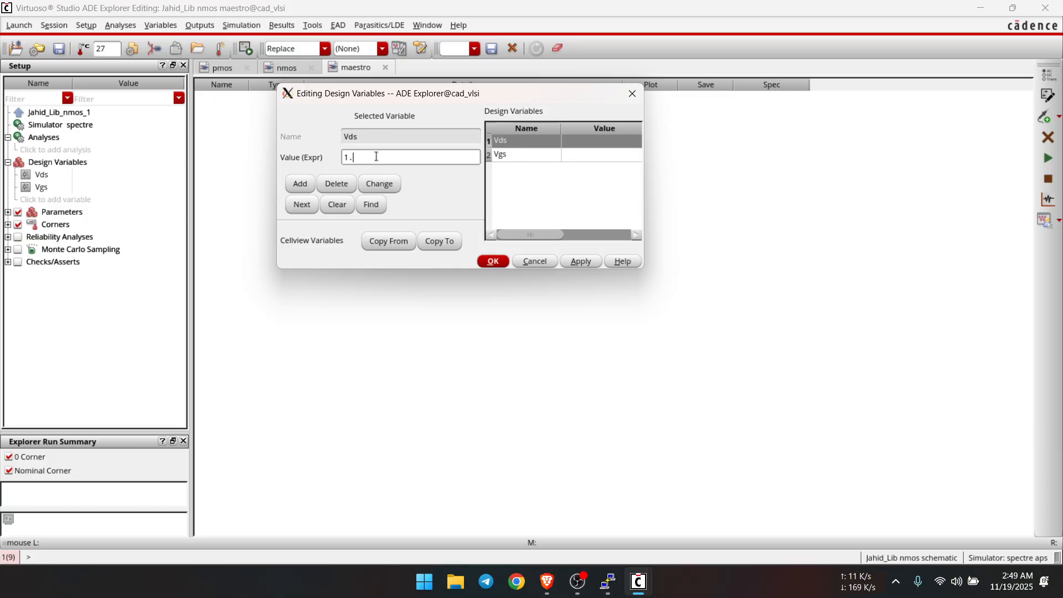
{"action": "type", "text": "8"}
{"action": "left_click", "coordinate": [553, 155]}
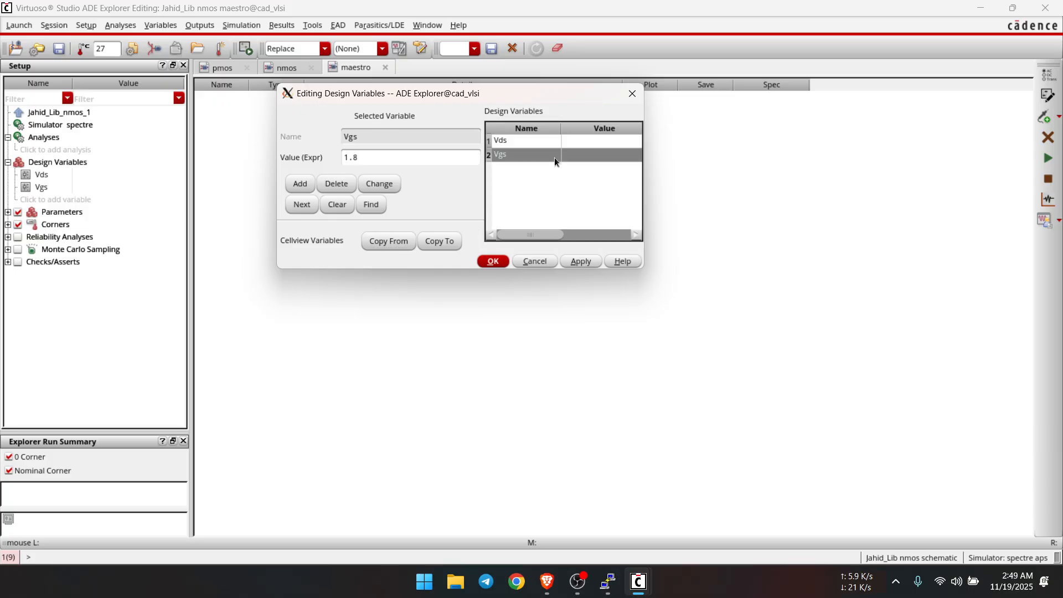
- Set both design variables Vds and Vgs to 1.8, applying each value
{"action": "left_click", "coordinate": [523, 142]}
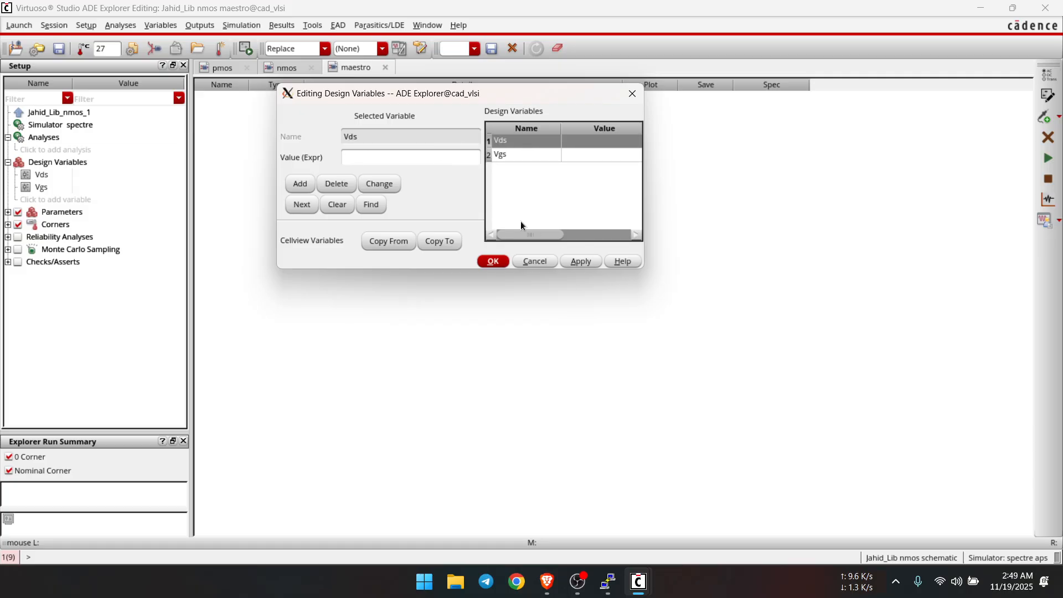
{"action": "left_click", "coordinate": [424, 158]}
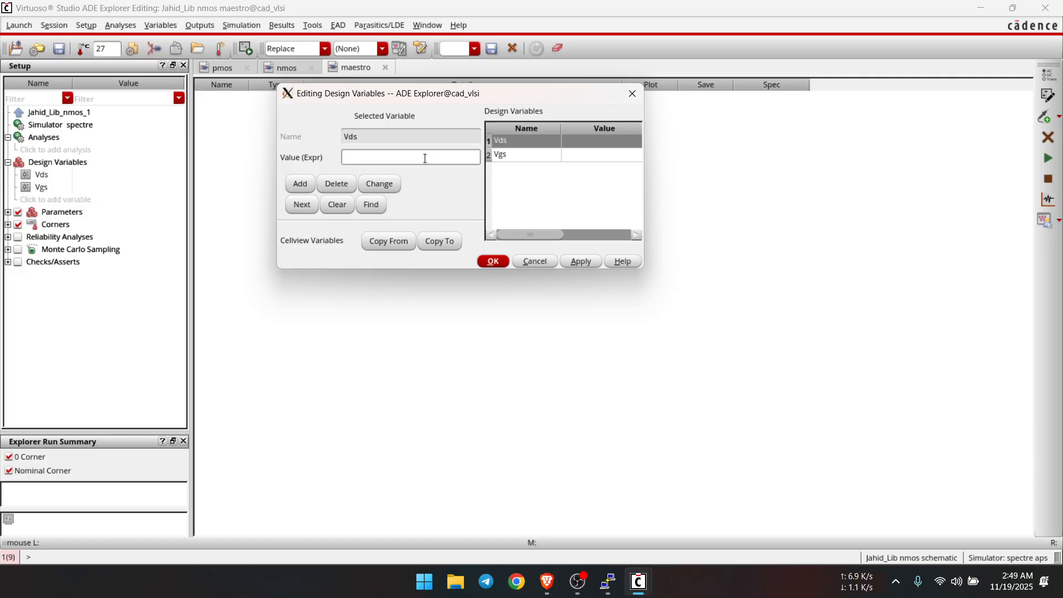
{"action": "type", "text": "1.8"}
{"action": "left_click", "coordinate": [579, 261]}
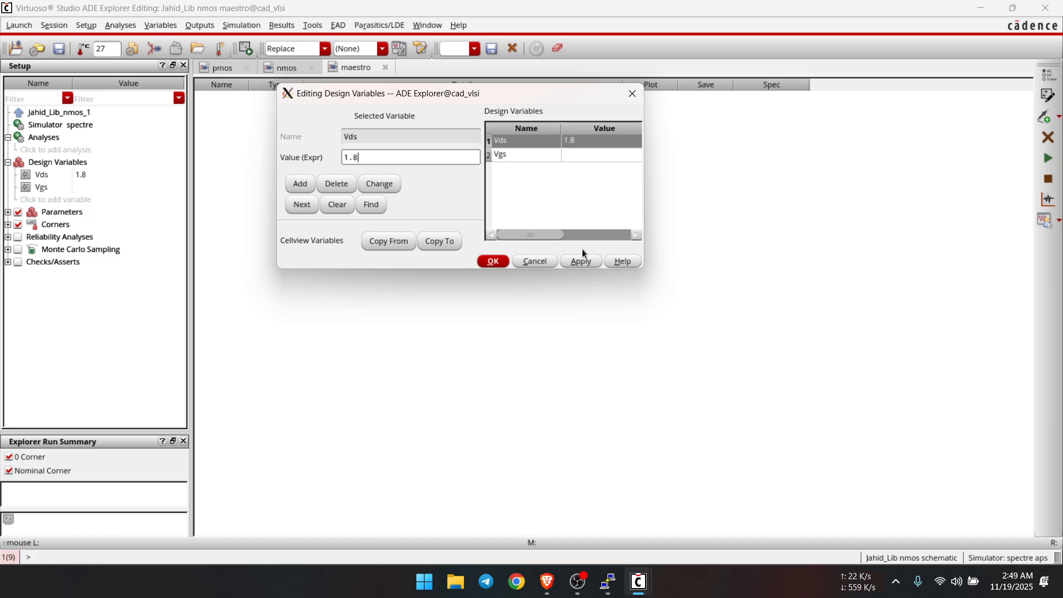
{"action": "left_click", "coordinate": [525, 155]}
{"action": "left_click", "coordinate": [393, 158]}
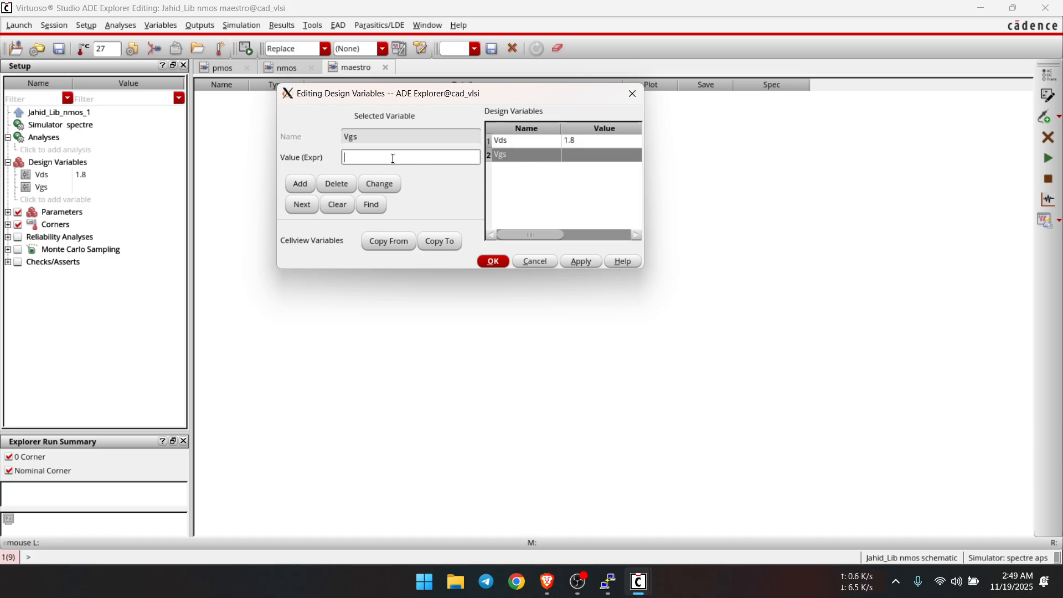
{"action": "type", "text": "1.8"}
{"action": "left_click", "coordinate": [579, 262]}
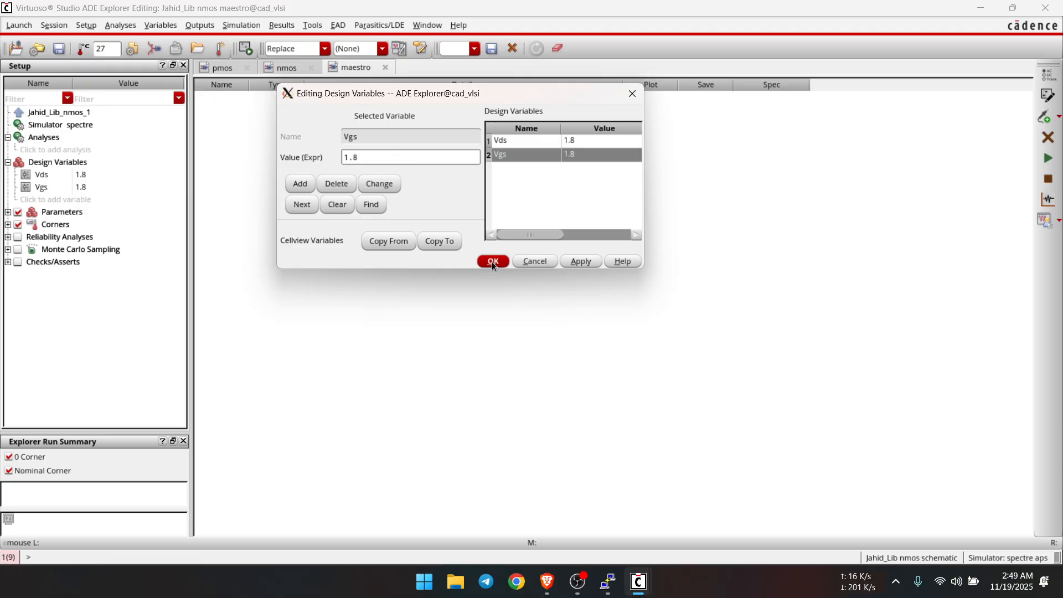
{"action": "left_click", "coordinate": [492, 261]}
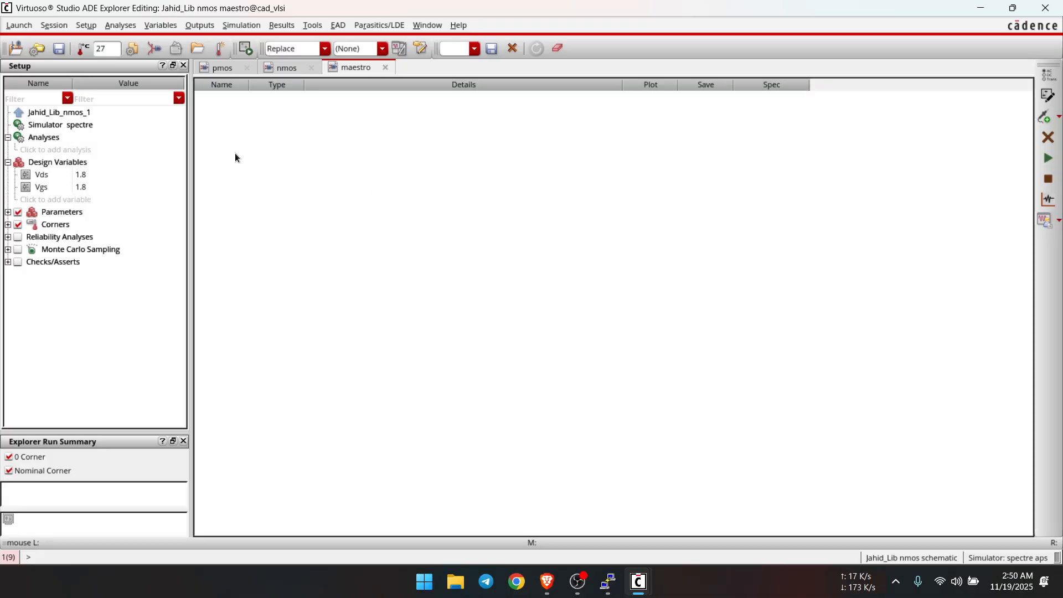
- Set up a dc analysis that saves the DC operating point and sweeps the design variable Vds
{"action": "left_click", "coordinate": [113, 26]}
{"action": "left_click", "coordinate": [141, 46]}
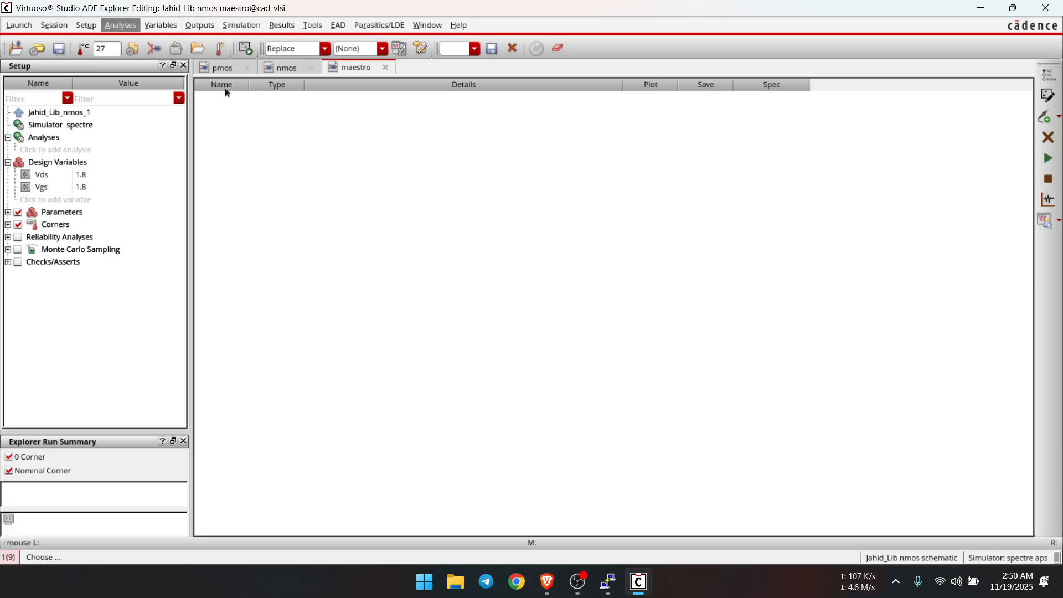
{"action": "left_click", "coordinate": [385, 115]}
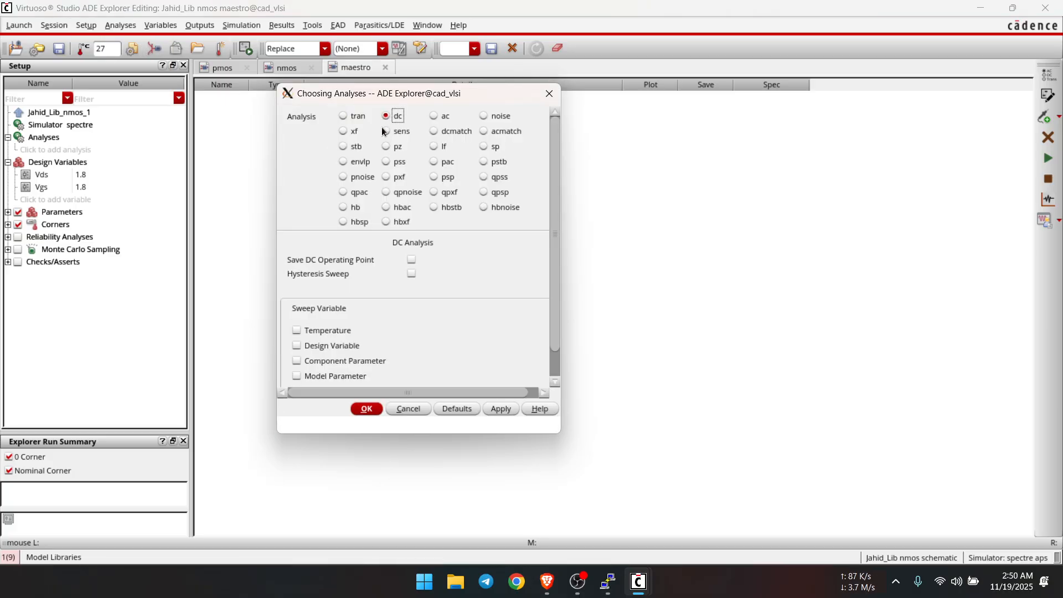
{"action": "left_click", "coordinate": [410, 259]}
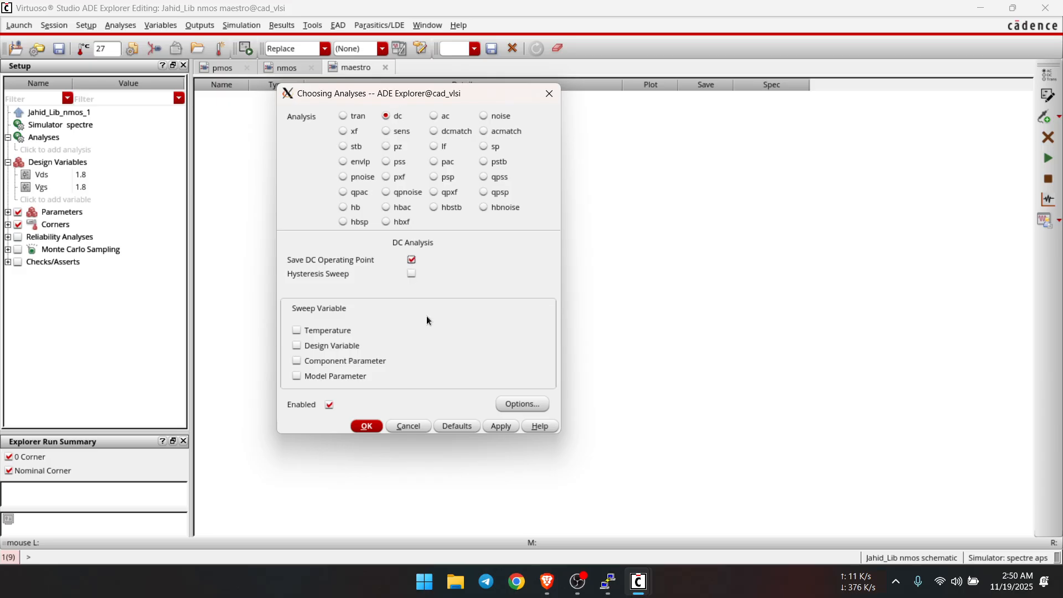
{"action": "left_click", "coordinate": [296, 345]}
{"action": "left_click", "coordinate": [494, 339]}
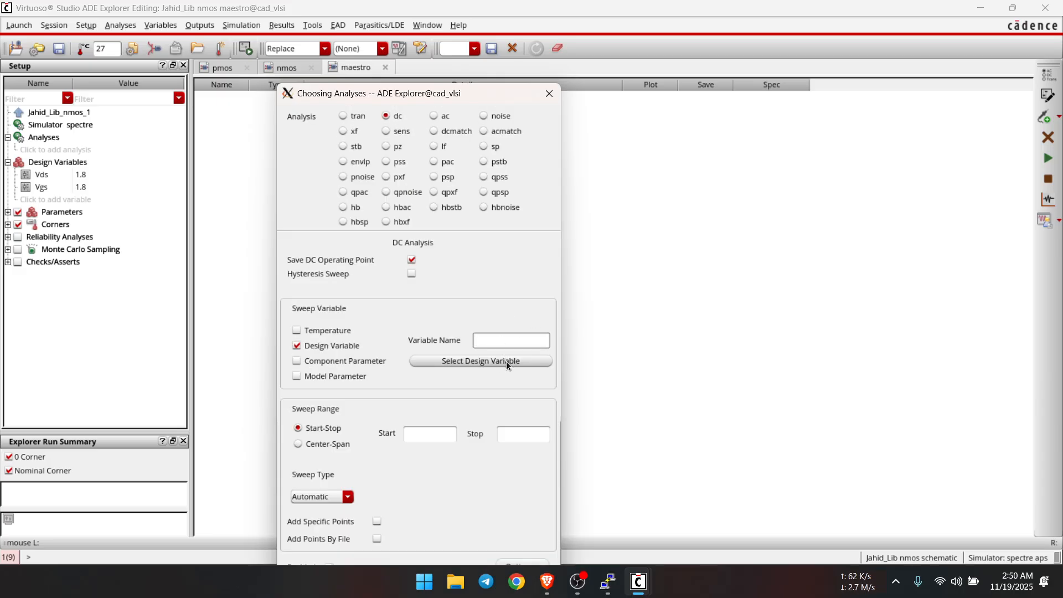
{"action": "left_click", "coordinate": [506, 361]}
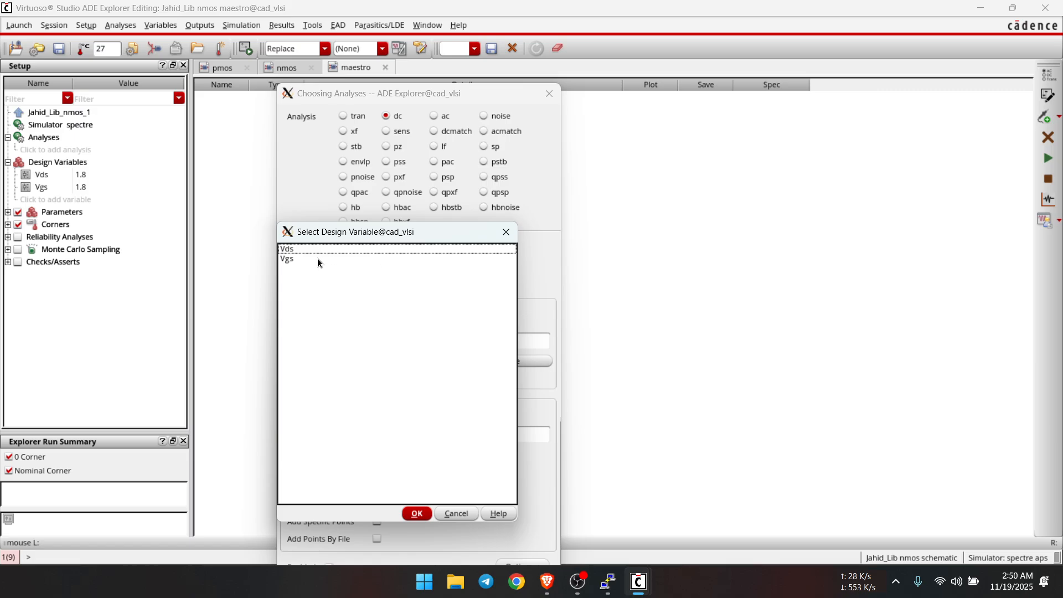
{"action": "left_click", "coordinate": [303, 250]}
{"action": "left_click", "coordinate": [417, 513]}
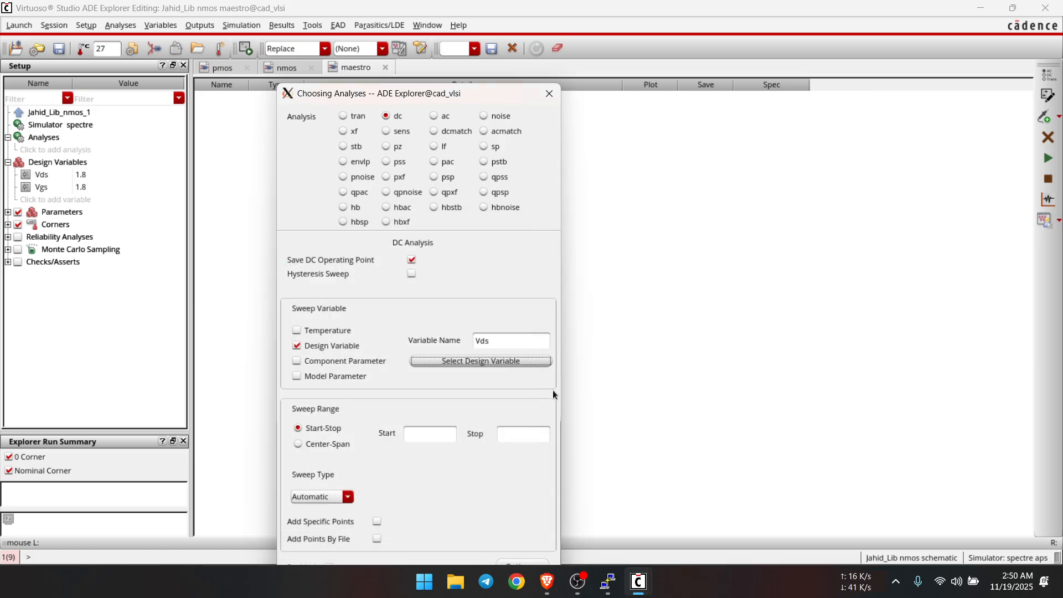
- Set the Vds sweep range from 0 to 2 and accept the dc analysis
{"action": "left_click", "coordinate": [432, 434]}
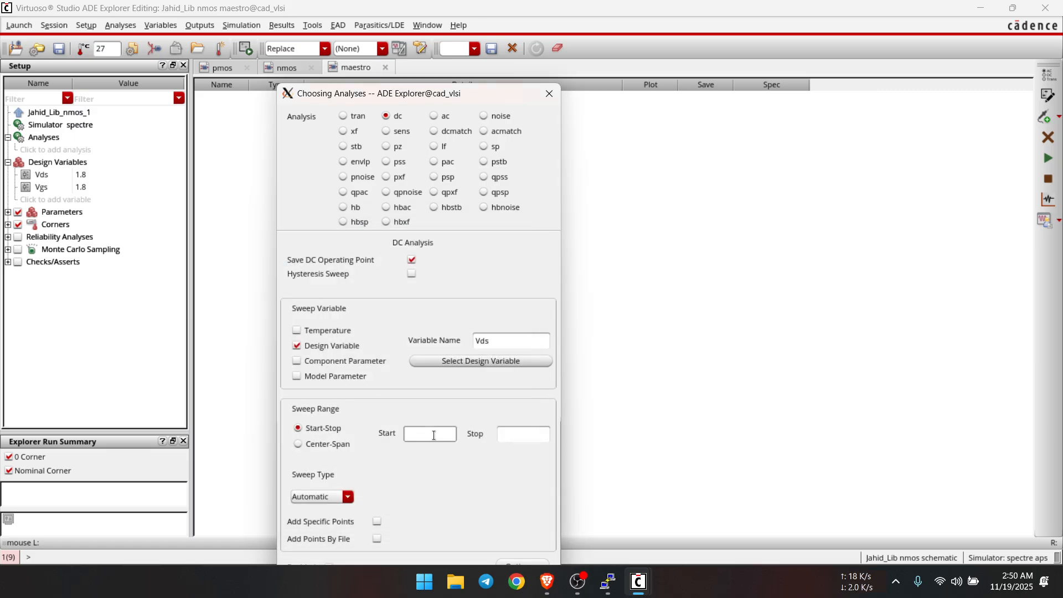
{"action": "type", "text": "0"}
{"action": "left_click", "coordinate": [529, 434]}
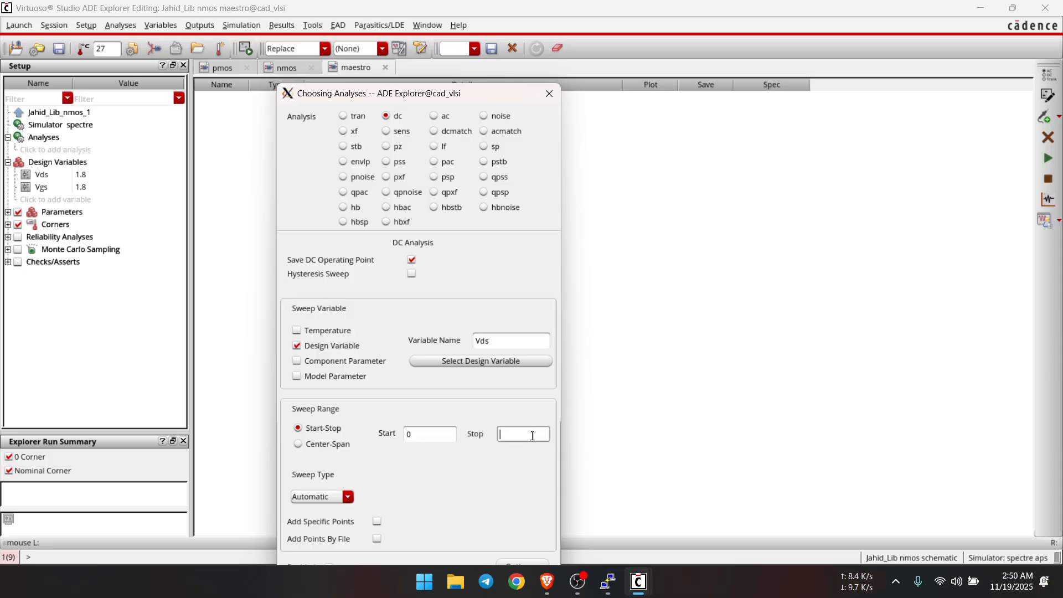
{"action": "type", "text": "2"}
{"action": "left_click_drag", "start_coordinate": [443, 97], "coordinate": [442, 51]}
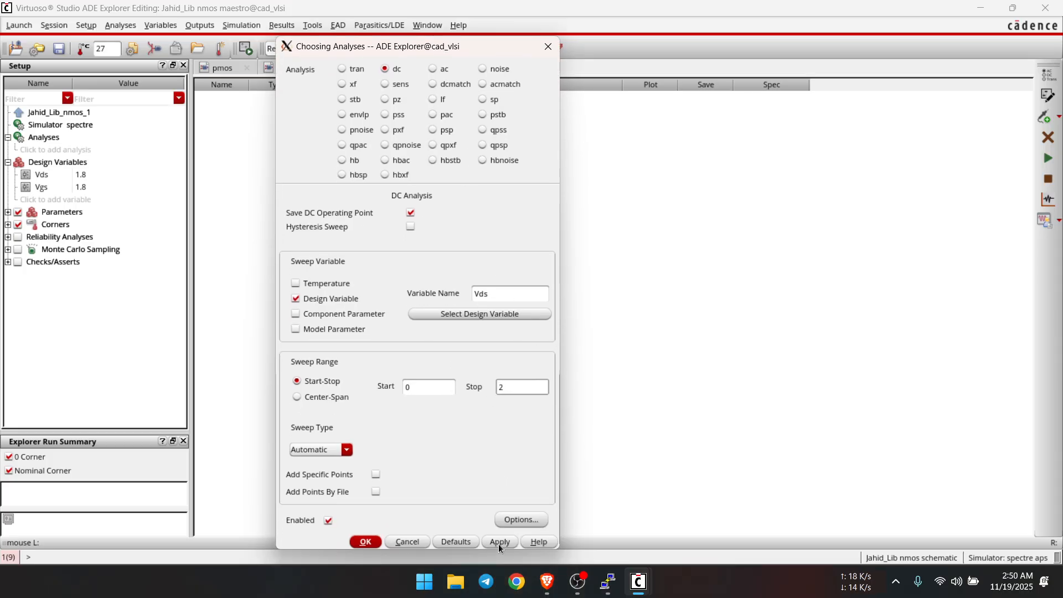
{"action": "left_click", "coordinate": [366, 541]}
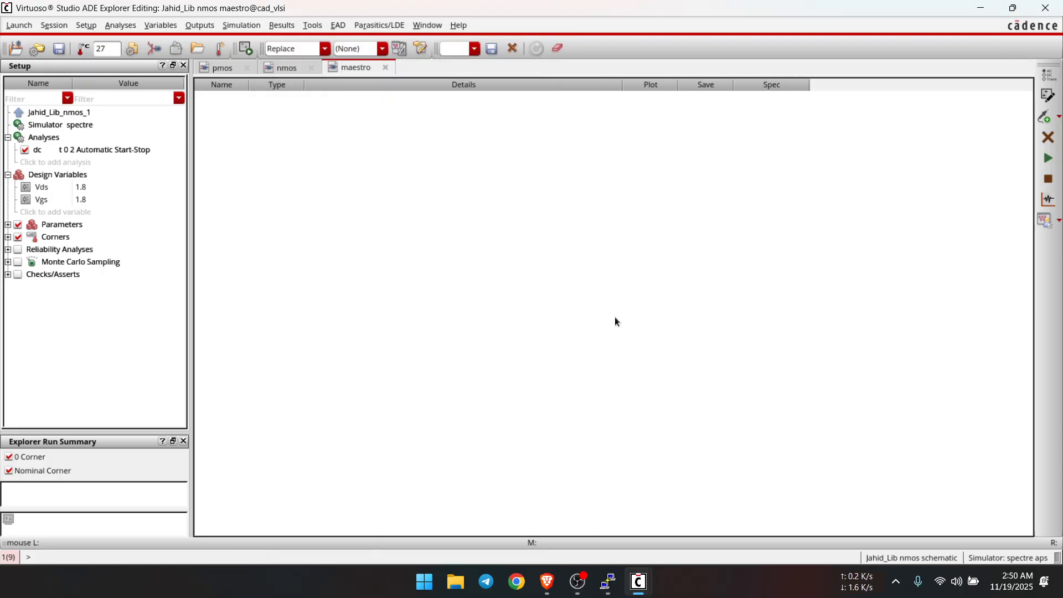
- Choose the drain terminal current of transistor NM0 on the schematic as the output to plot and return to the maestro view
{"action": "left_click", "coordinate": [196, 26]}
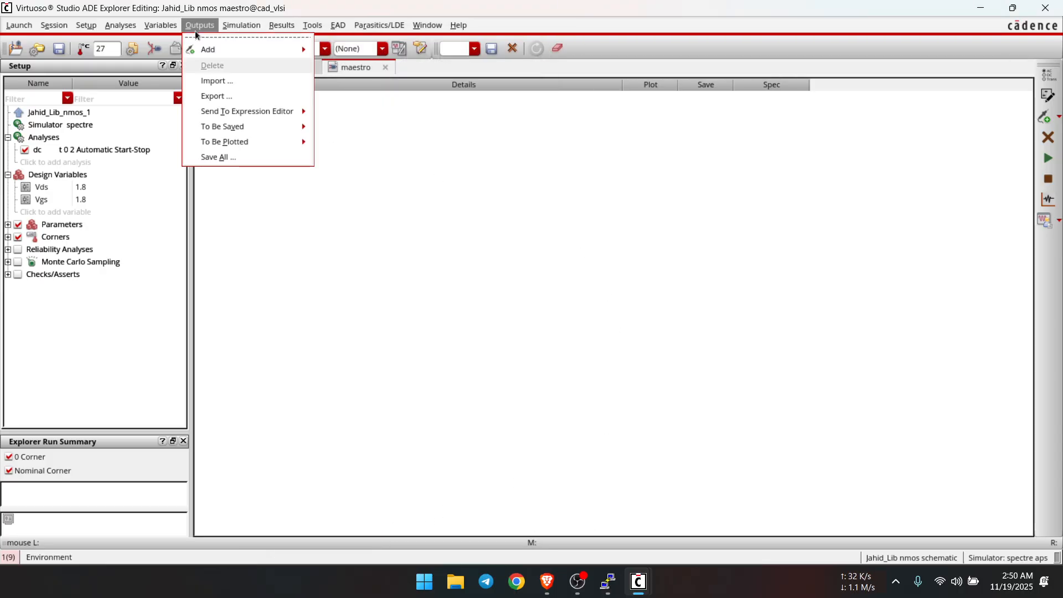
{"action": "mouse_move", "coordinate": [233, 142]}
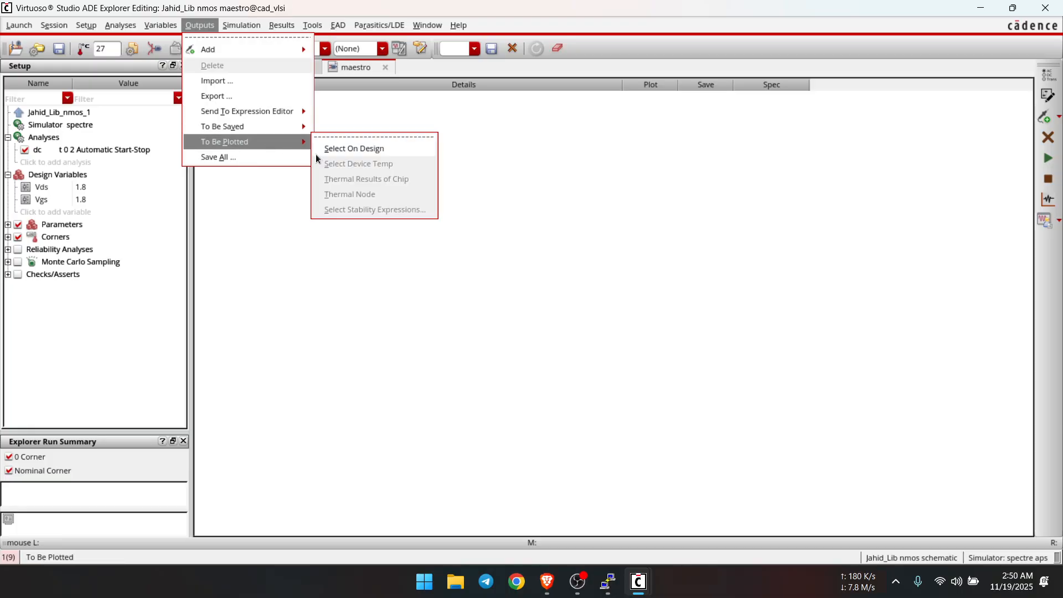
{"action": "left_click", "coordinate": [346, 149]}
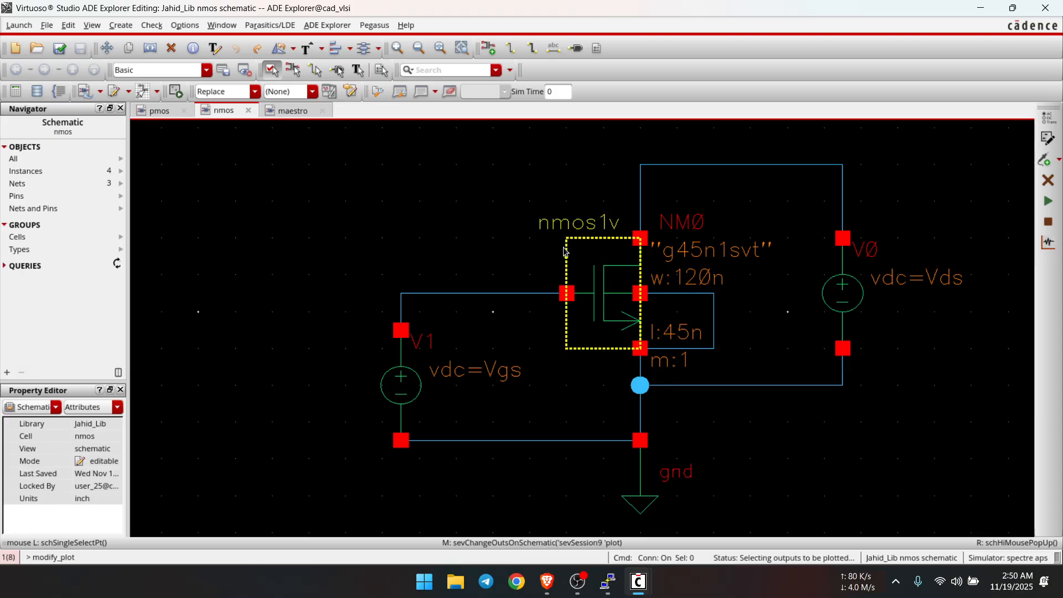
{"action": "left_click", "coordinate": [640, 239]}
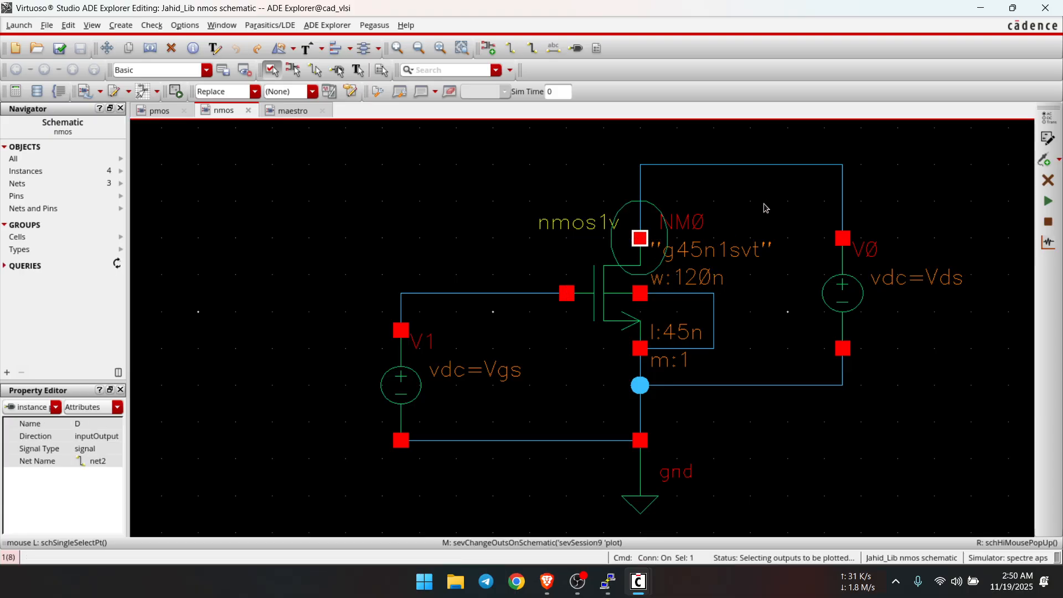
{"action": "left_click", "coordinate": [296, 112]}
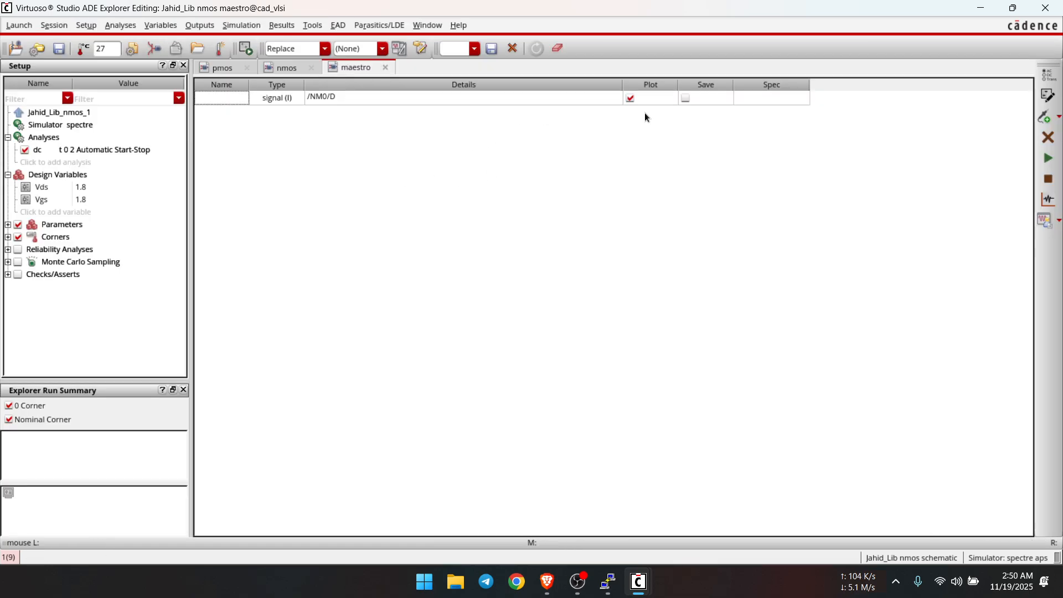
- Run the nmos simulation and capture a screenshot of the NM0 drain current versus Vds plot
{"action": "left_click", "coordinate": [1048, 159]}
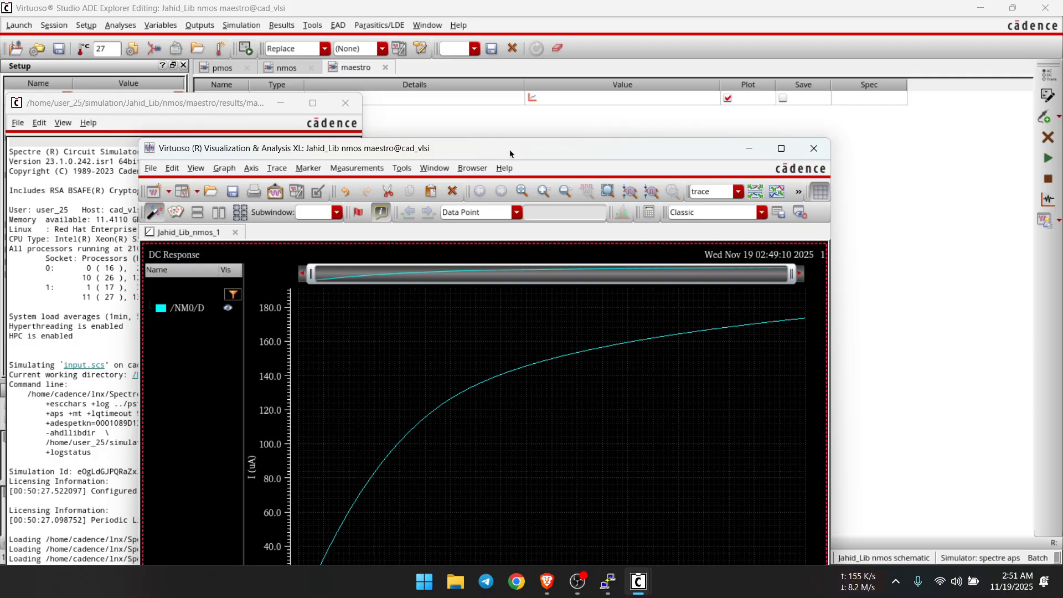
{"action": "left_click_drag", "start_coordinate": [509, 154], "coordinate": [560, 30]}
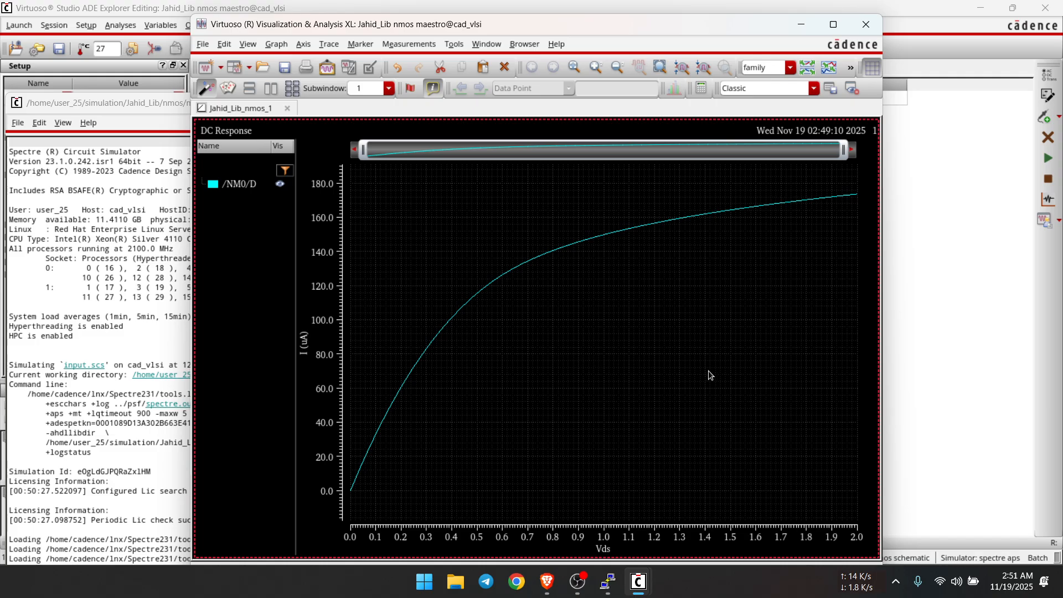
{"action": "key", "text": "super+shift+s"}
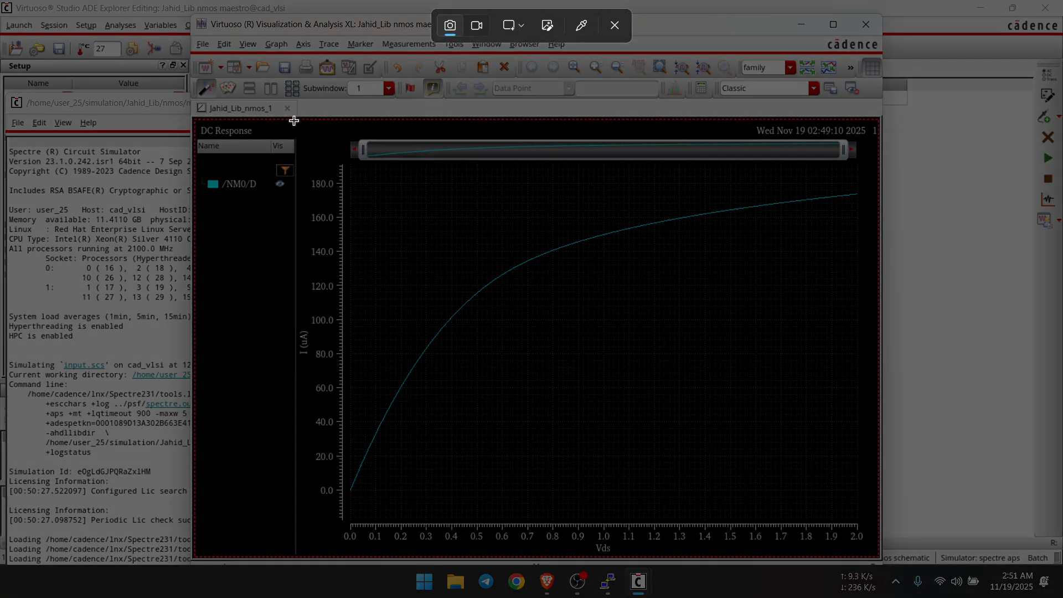
{"action": "left_click_drag", "start_coordinate": [294, 120], "coordinate": [882, 562]}
{"action": "left_click", "coordinate": [801, 24]}
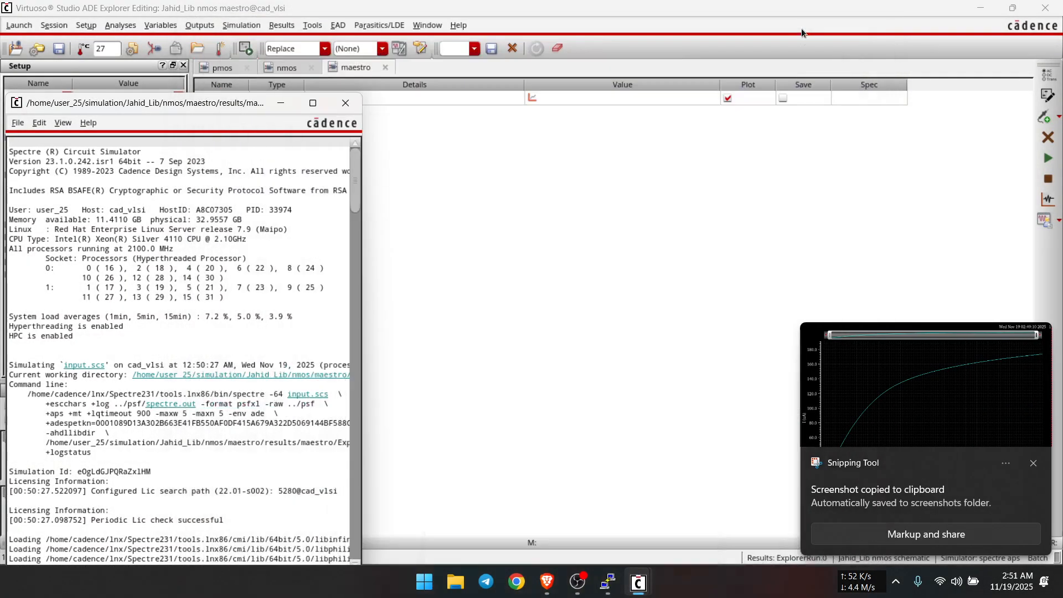
- Put away the simulation log and add a From/To sweep specification to the design variable Vgs
{"action": "left_click", "coordinate": [1032, 463]}
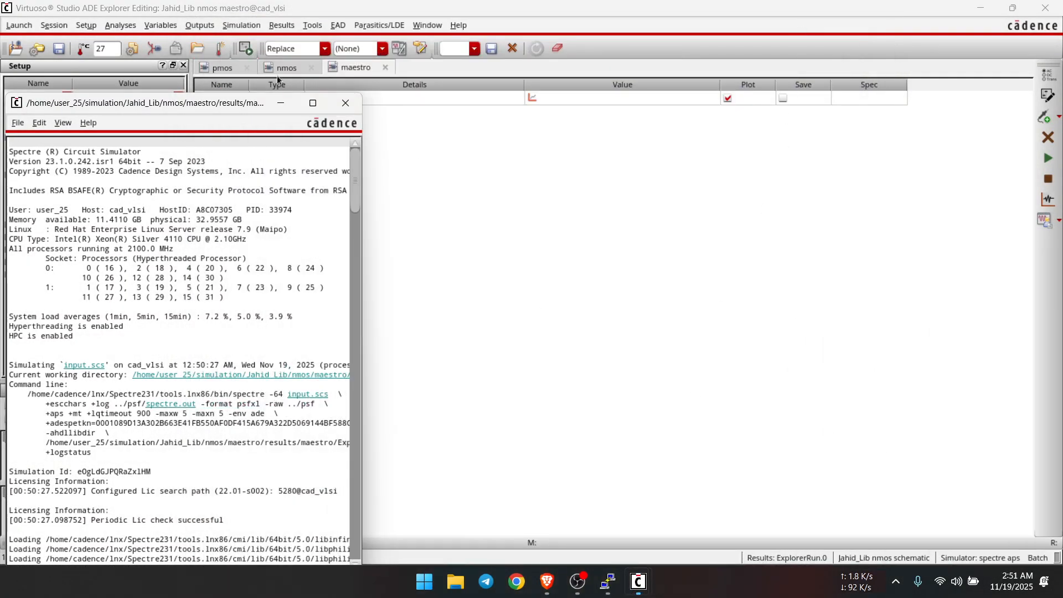
{"action": "left_click", "coordinate": [279, 104]}
{"action": "left_click", "coordinate": [84, 202]}
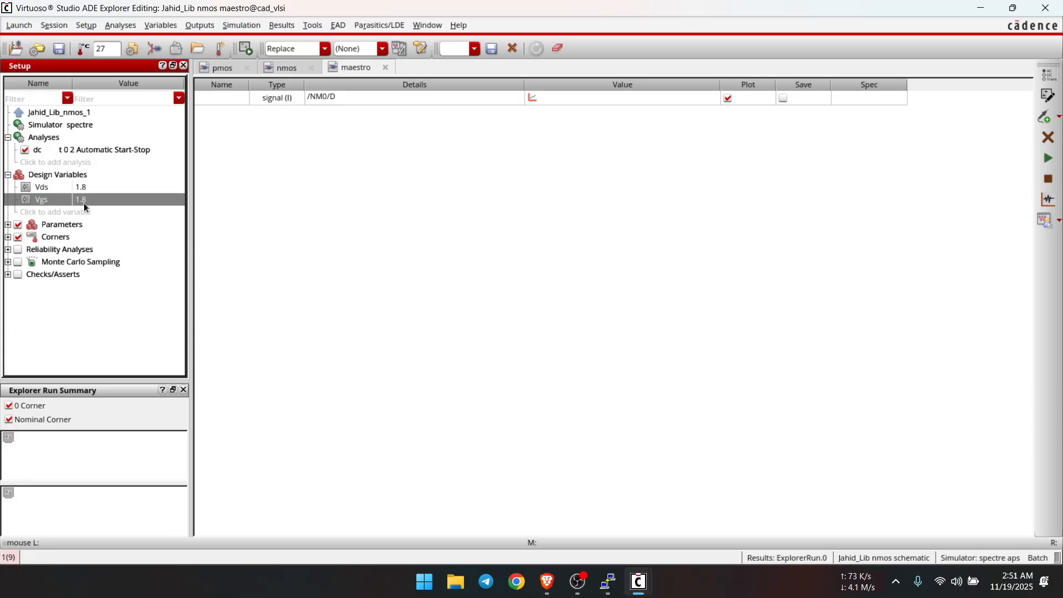
{"action": "left_click", "coordinate": [85, 199]}
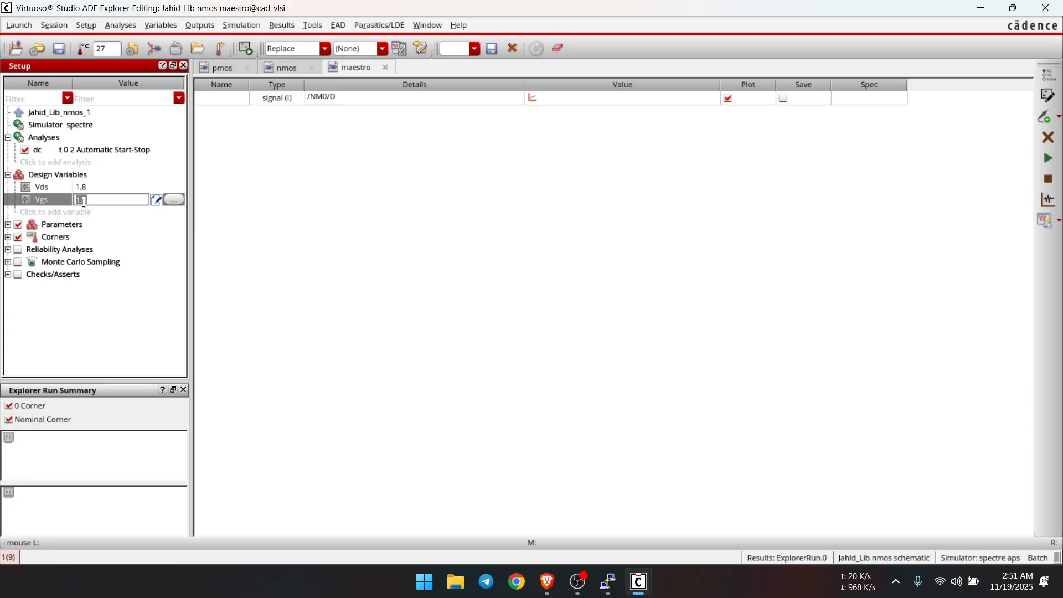
{"action": "left_click", "coordinate": [175, 200]}
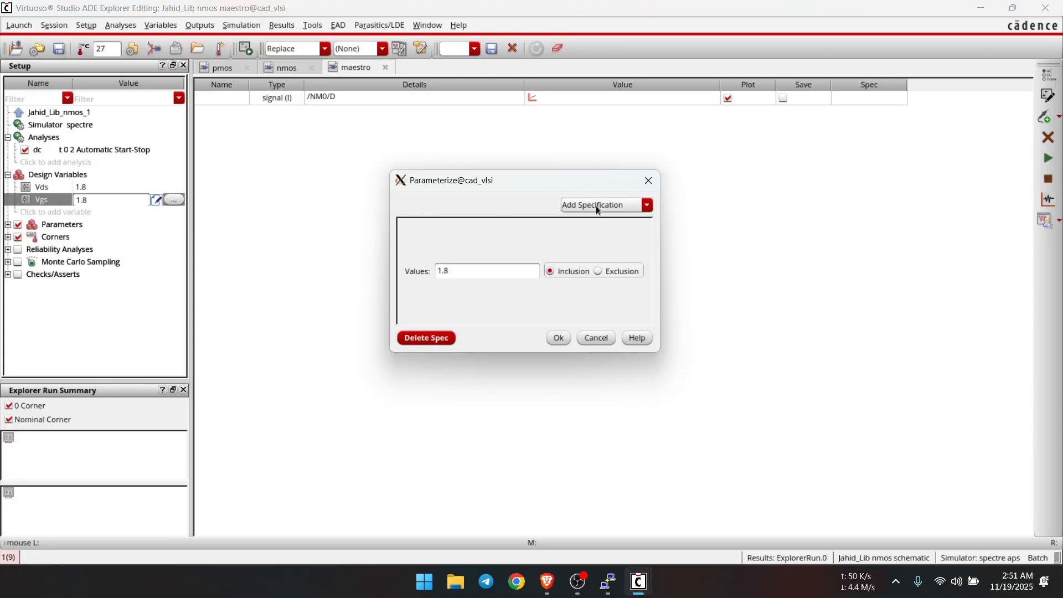
{"action": "left_click", "coordinate": [647, 205]}
{"action": "left_click", "coordinate": [598, 243]}
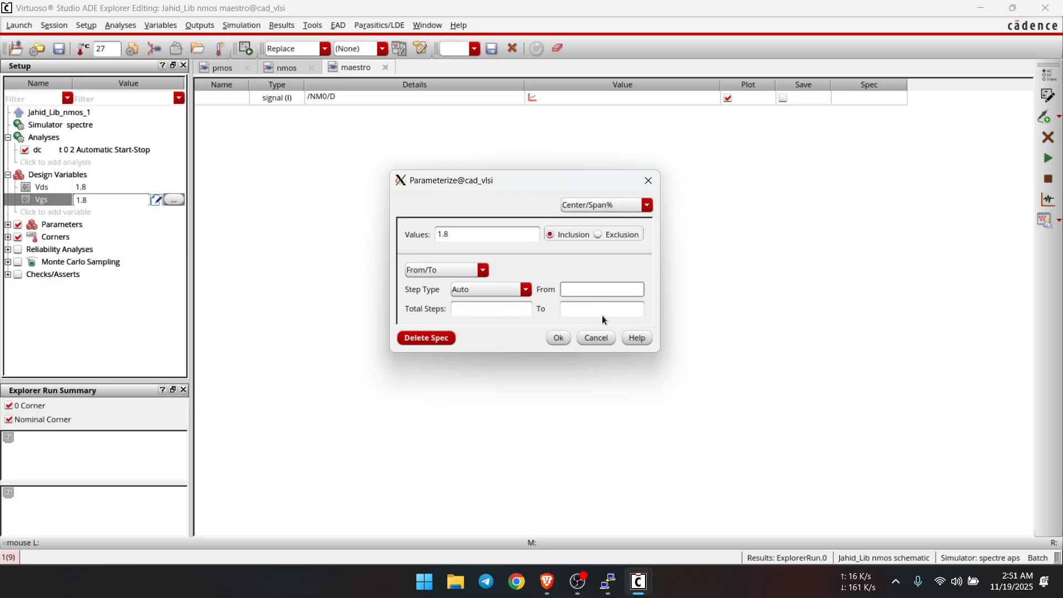
- Set the Vgs sweep from 0.5 to 3.5 with 8 total steps and accept the parameterization
{"action": "type", "text": "0.5"}
{"action": "left_click", "coordinate": [602, 308]}
{"action": "type", "text": "3"}
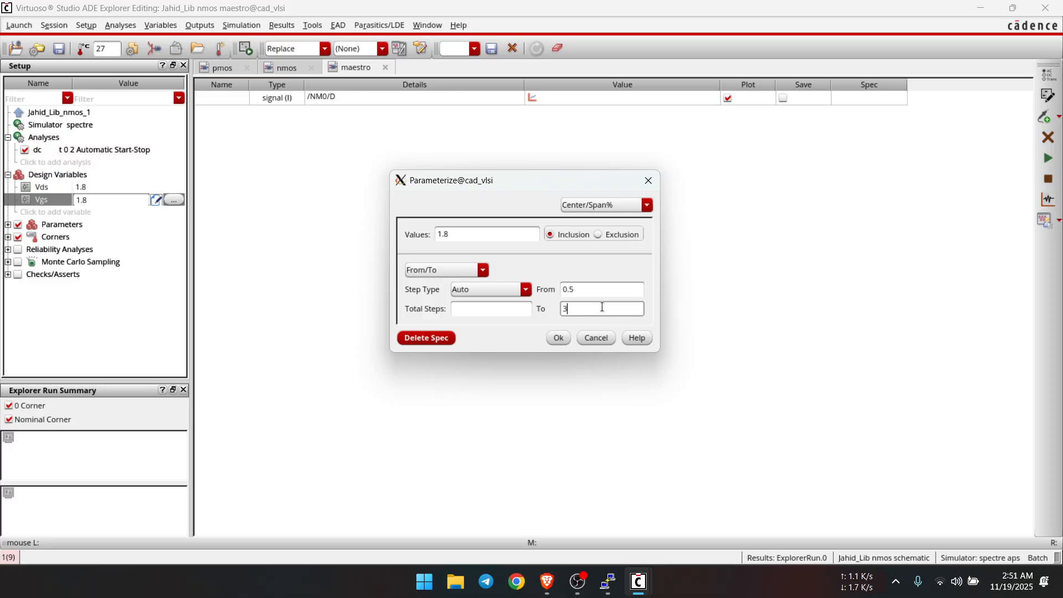
{"action": "type", "text": ".5"}
{"action": "left_click", "coordinate": [495, 307]}
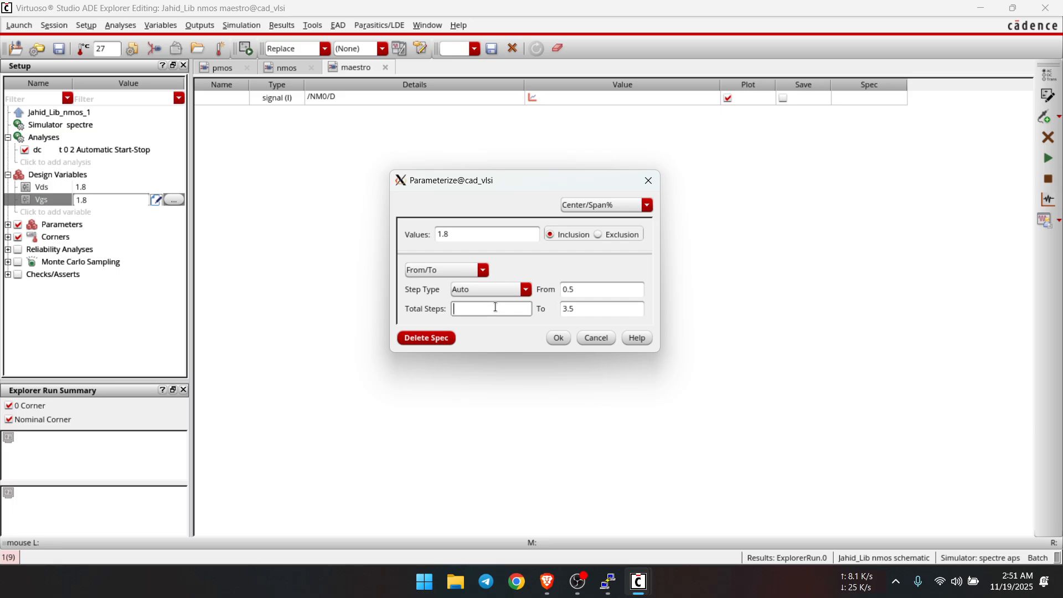
{"action": "type", "text": "8"}
{"action": "left_click", "coordinate": [557, 338]}
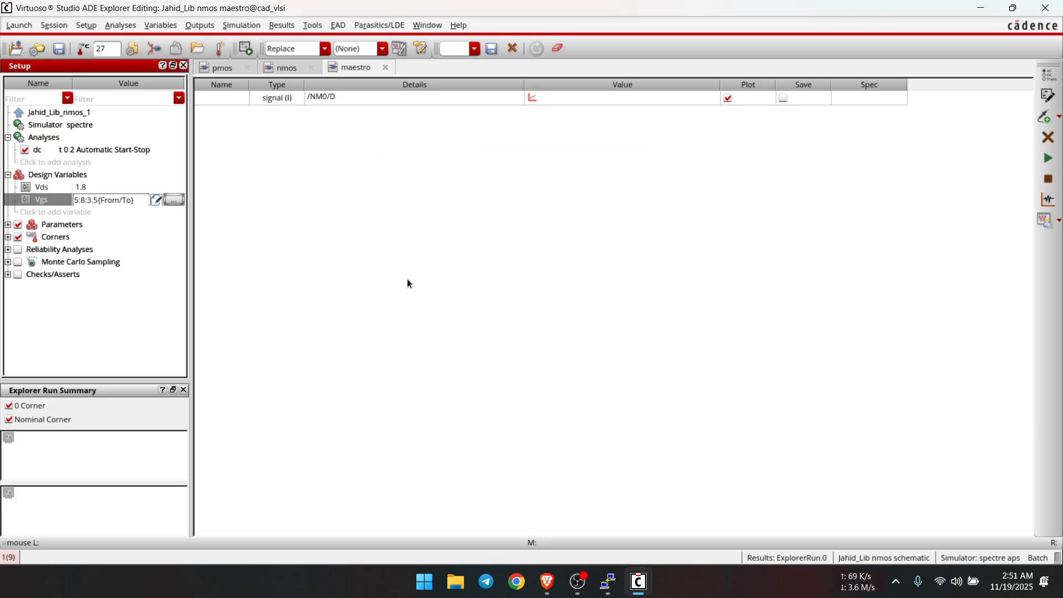
{"action": "left_click", "coordinate": [369, 279]}
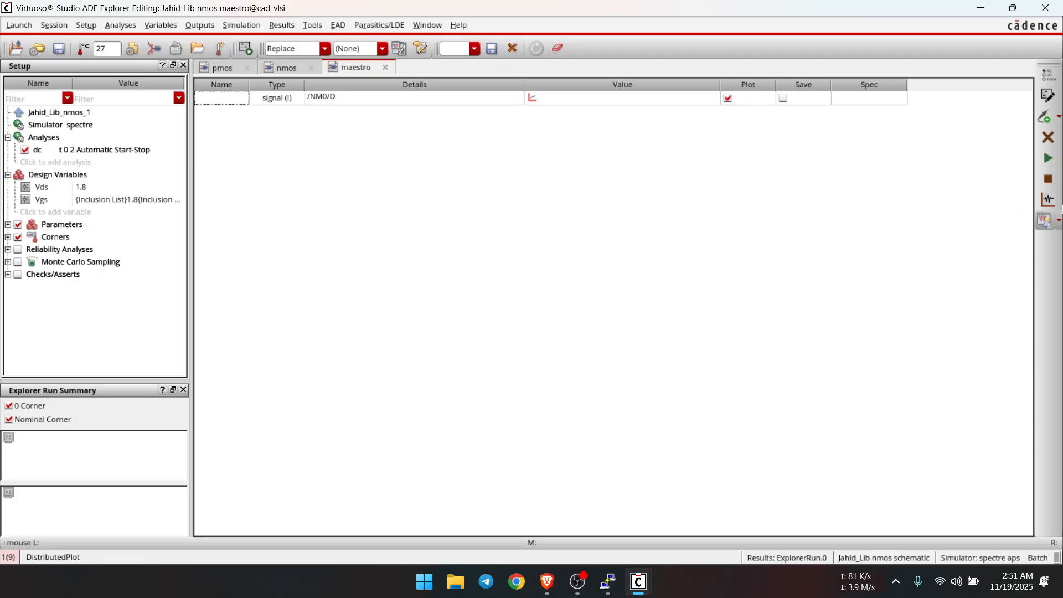
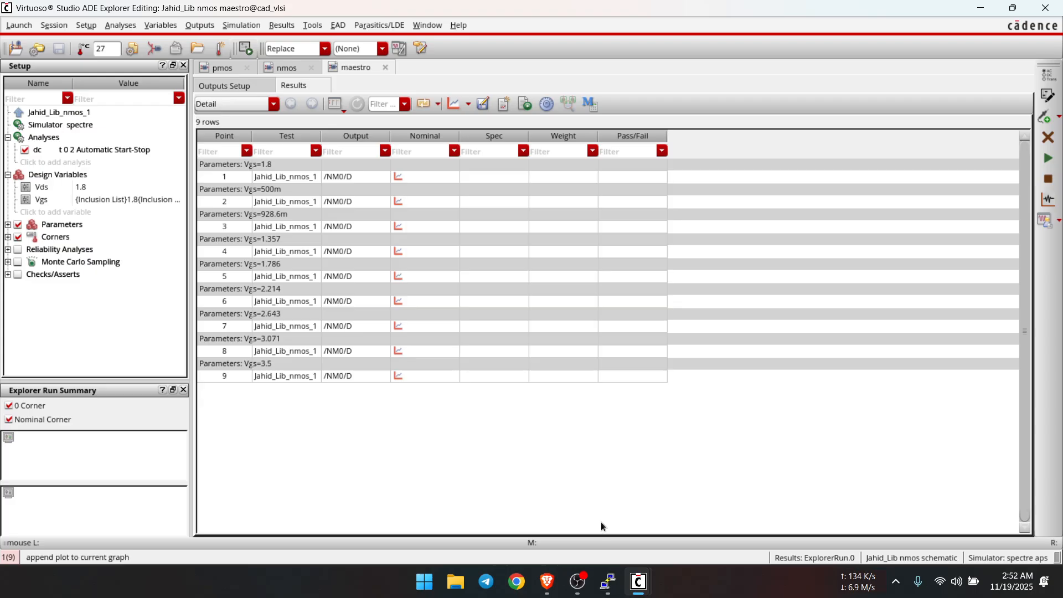
- Bring up the parametric plot of NM0 drain current versus Vds, widen its window, capture a screenshot of the graph and minimize it
{"action": "mouse_move", "coordinate": [638, 582]}
{"action": "left_click", "coordinate": [824, 526]}
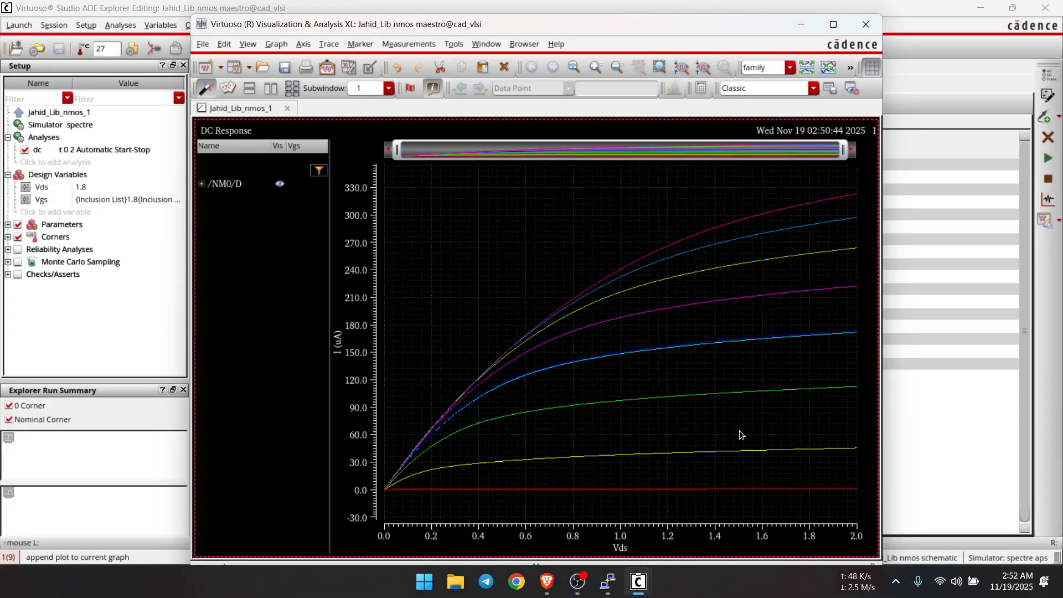
{"action": "left_click_drag", "start_coordinate": [645, 27], "coordinate": [562, 30]}
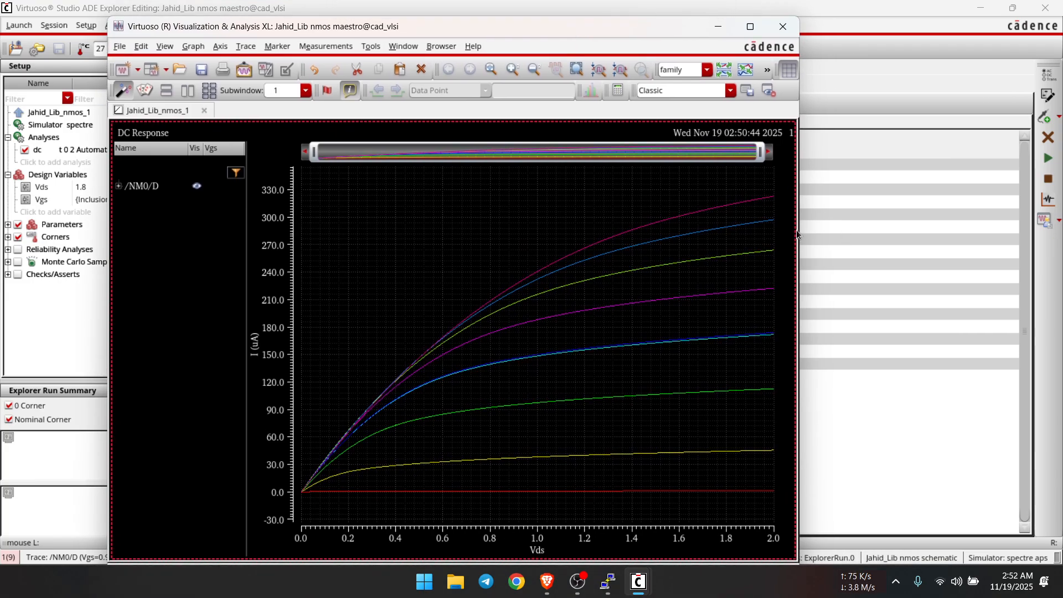
{"action": "left_click_drag", "start_coordinate": [796, 230], "coordinate": [869, 235]}
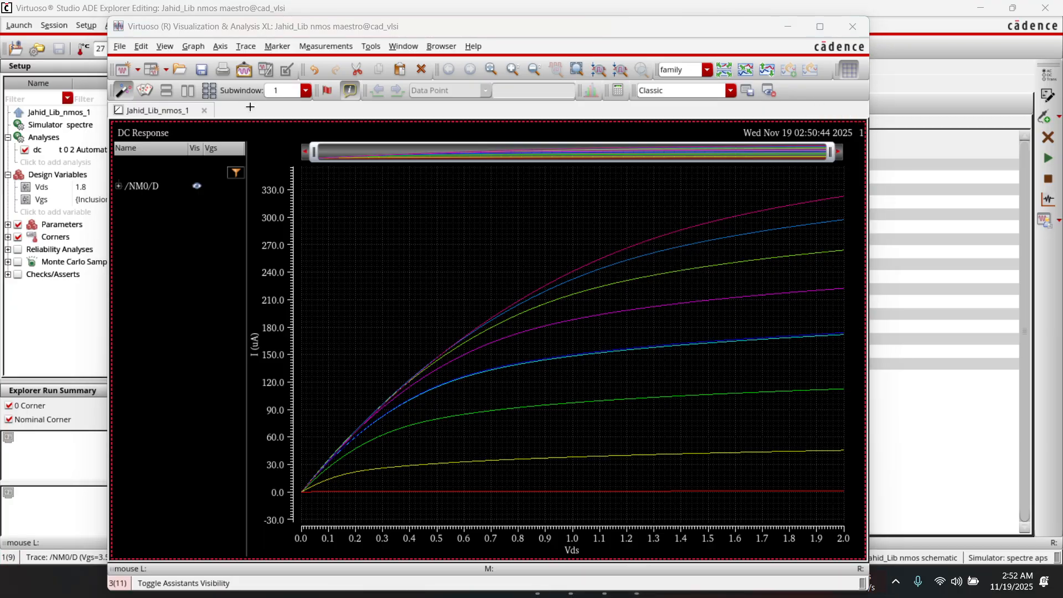
{"action": "key", "text": "super+shift+s"}
{"action": "left_click_drag", "start_coordinate": [247, 120], "coordinate": [867, 560]}
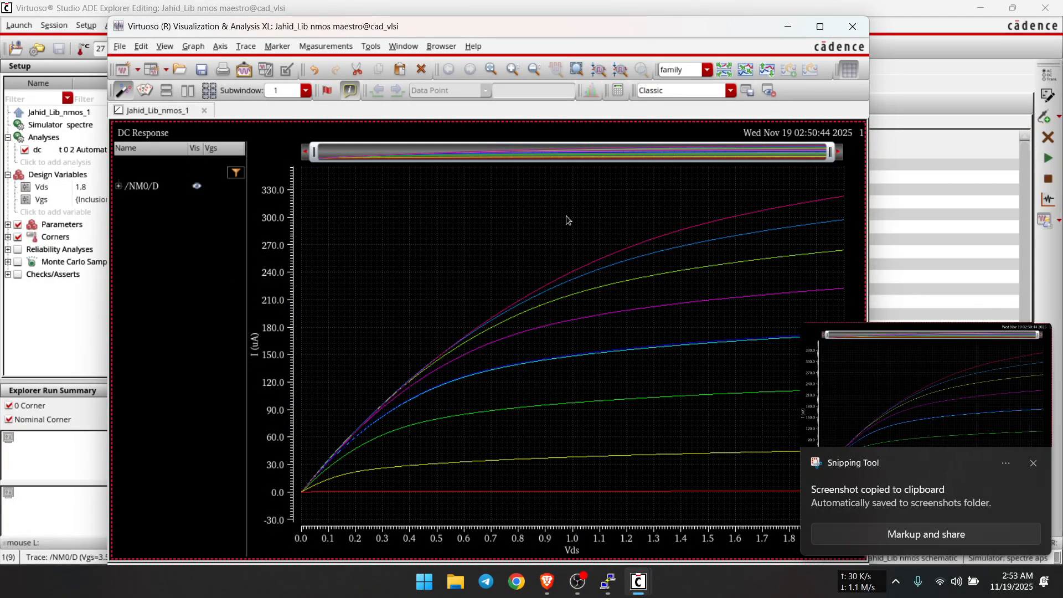
{"action": "left_click", "coordinate": [1032, 463]}
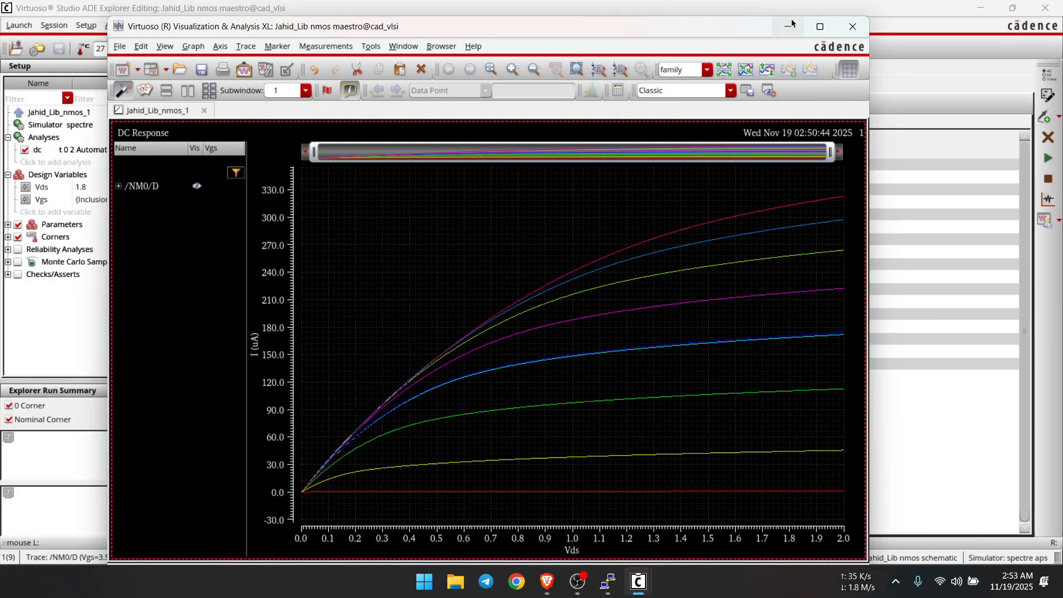
{"action": "left_click", "coordinate": [787, 26]}
- Replace the sweep expression of the design variable Vgs with the single value 1.8
{"action": "left_click", "coordinate": [121, 200]}
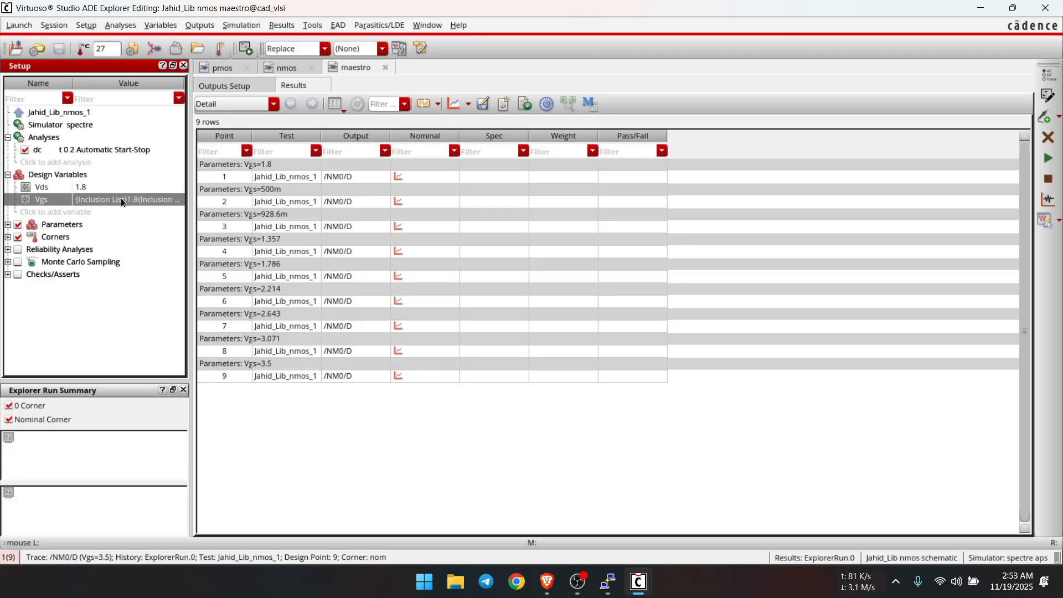
{"action": "left_click", "coordinate": [122, 200]}
{"action": "type", "text": "1"}
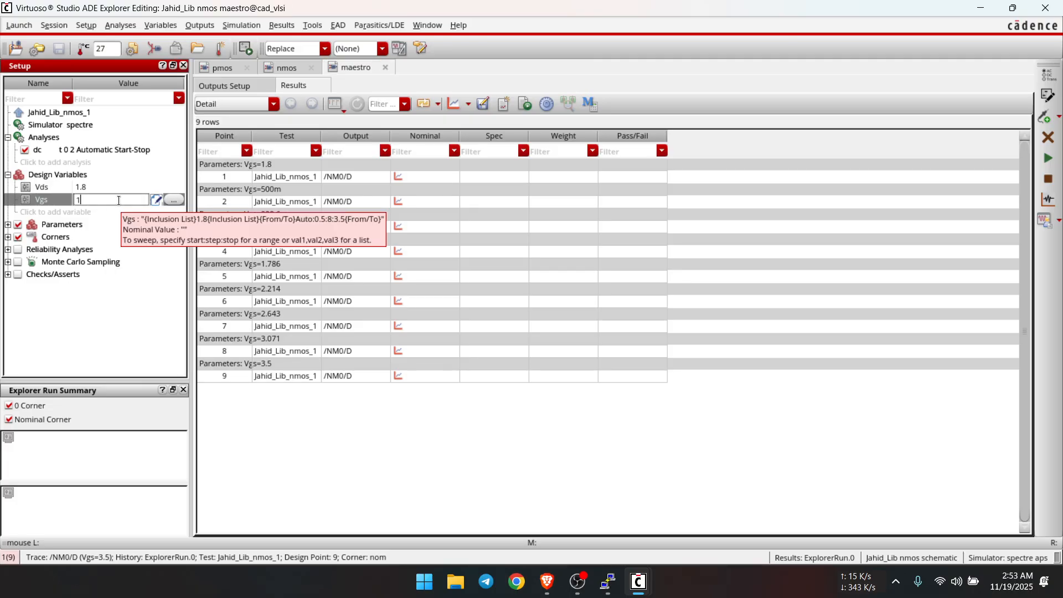
{"action": "type", "text": ".8"}
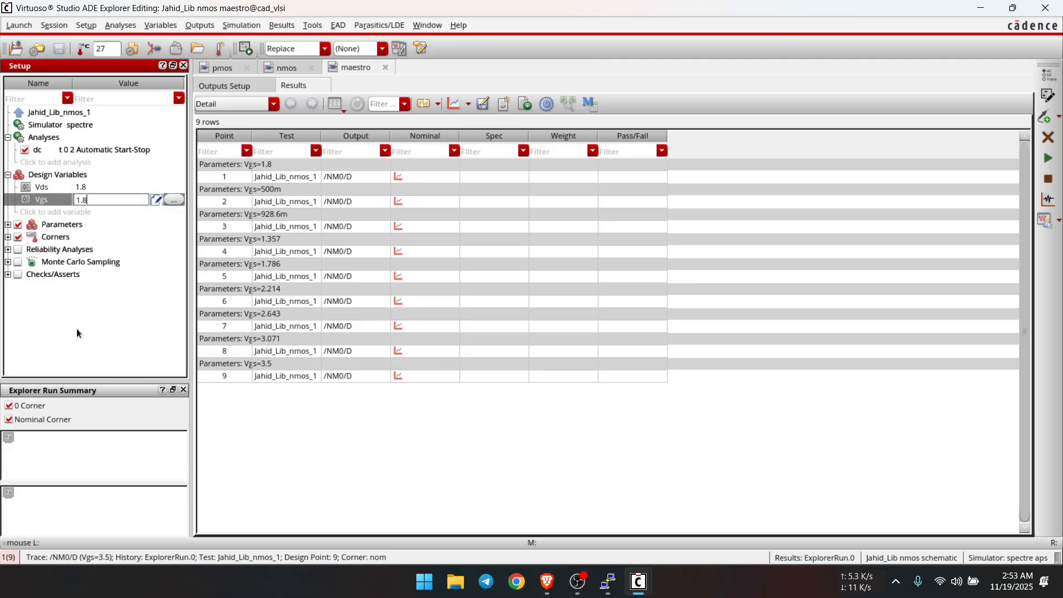
{"action": "left_click", "coordinate": [116, 307]}
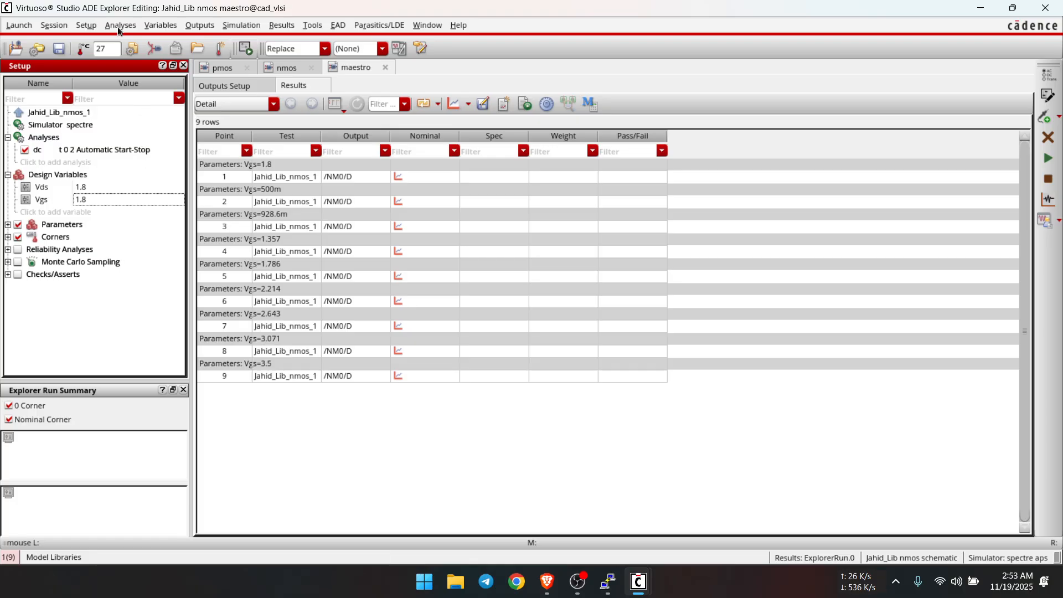
- Change the dc analysis sweep variable to the design variable Vgs and accept the analysis
{"action": "left_click", "coordinate": [153, 29]}
{"action": "left_click", "coordinate": [155, 26]}
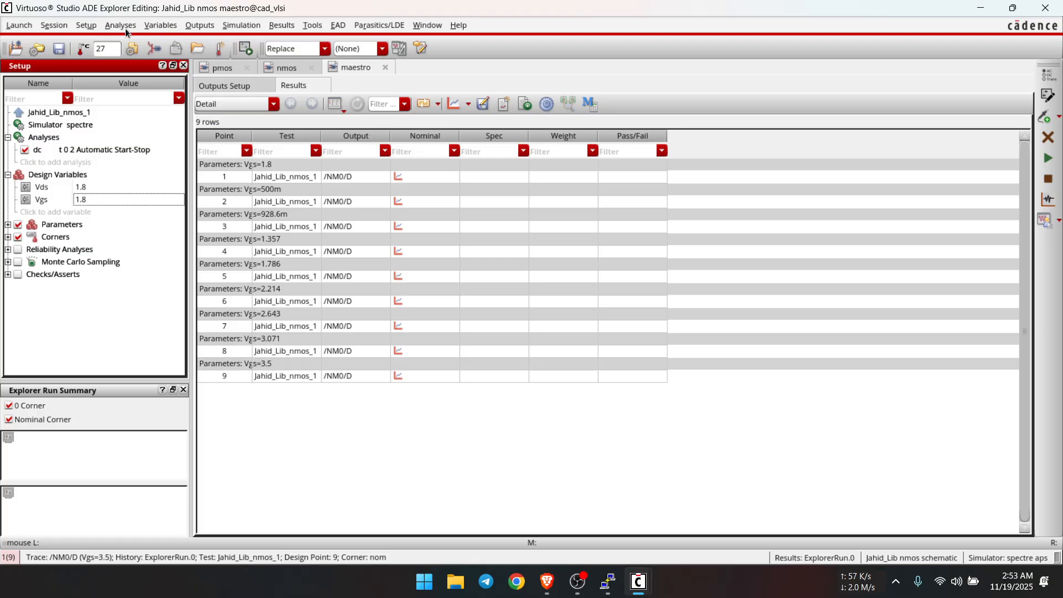
{"action": "left_click", "coordinate": [125, 31]}
{"action": "left_click", "coordinate": [136, 50]}
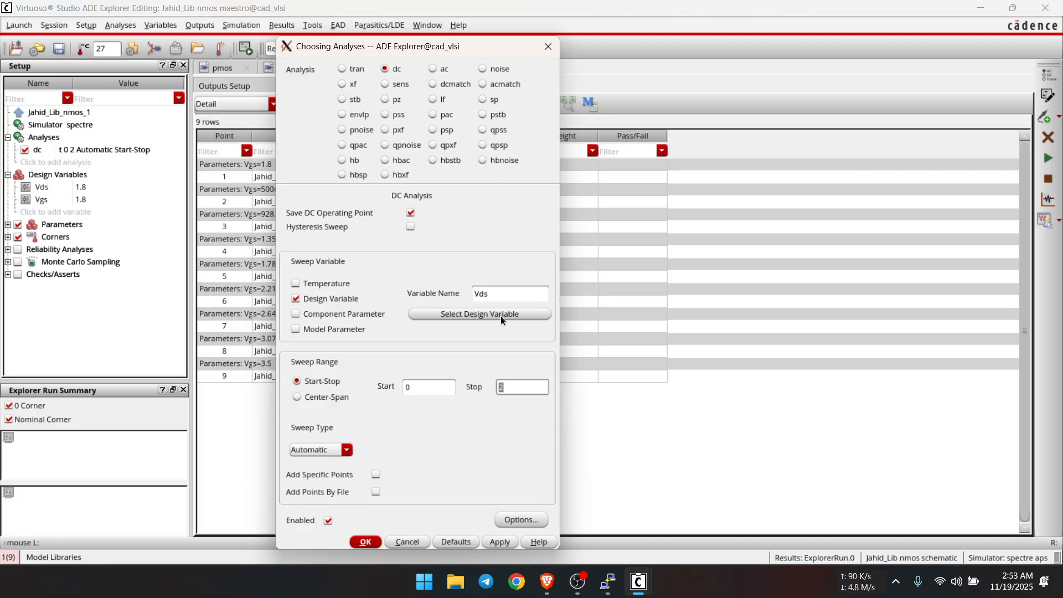
{"action": "left_click", "coordinate": [500, 314]}
{"action": "left_click", "coordinate": [295, 258]}
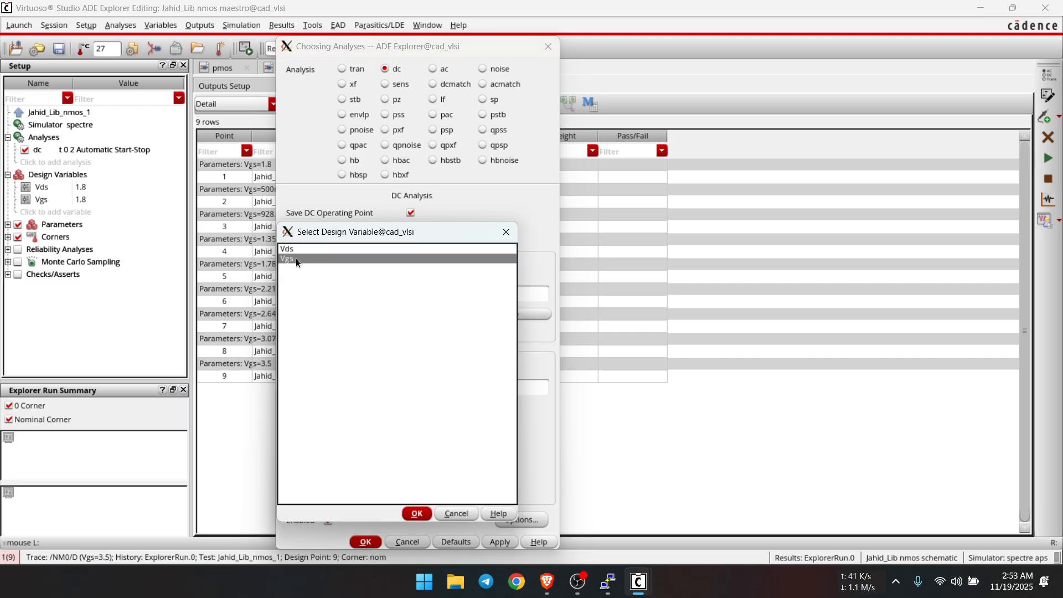
{"action": "left_click", "coordinate": [416, 513]}
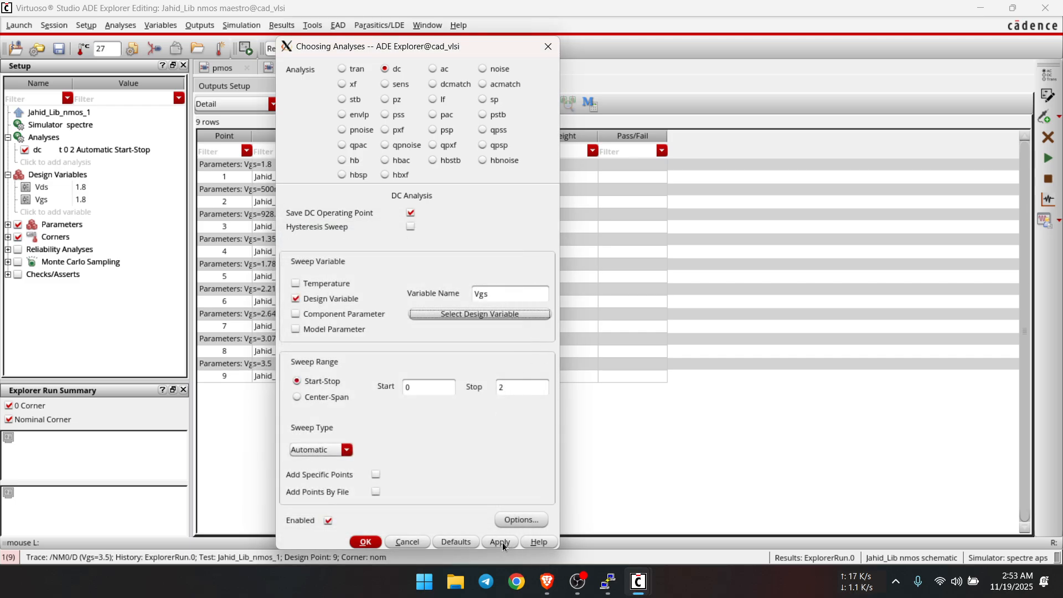
{"action": "left_click", "coordinate": [366, 542]}
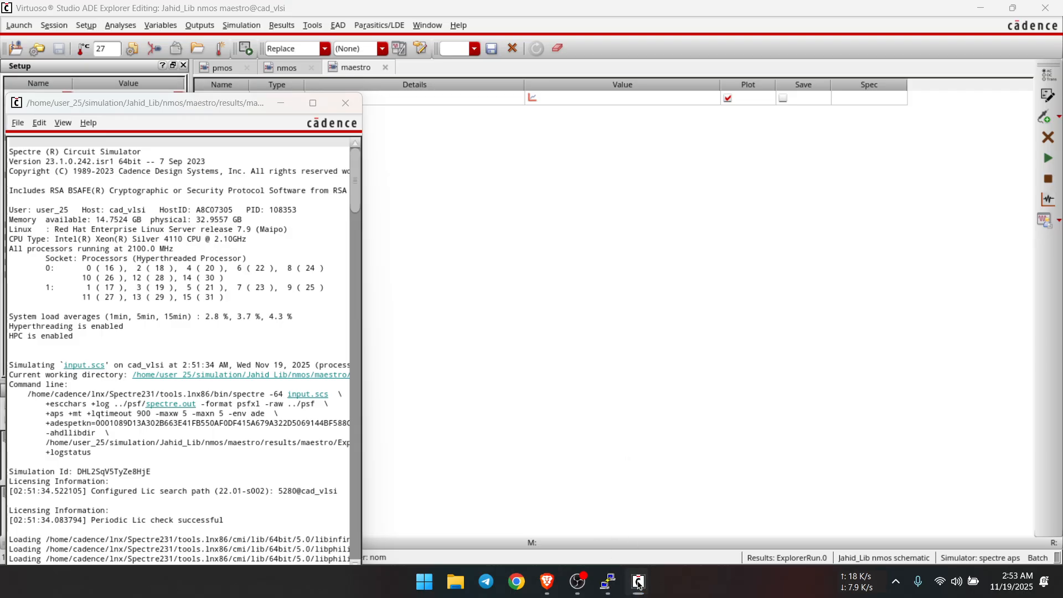
- Bring up the NM0 drain current versus Vgs plot and capture a screenshot of the graph
{"action": "mouse_move", "coordinate": [638, 581]}
{"action": "left_click", "coordinate": [754, 500]}
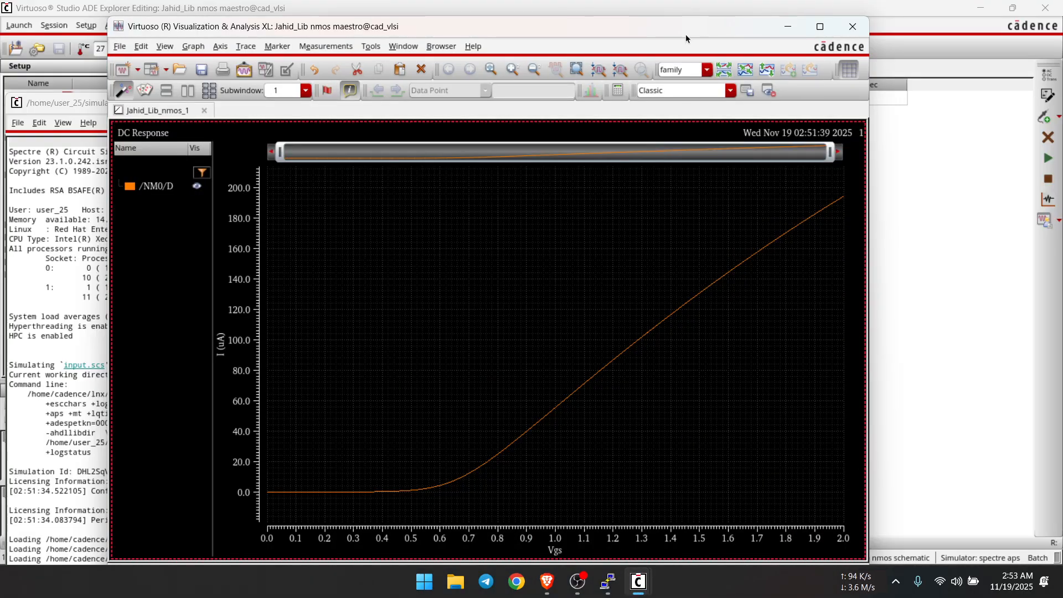
{"action": "left_click_drag", "start_coordinate": [685, 30], "coordinate": [720, 30]}
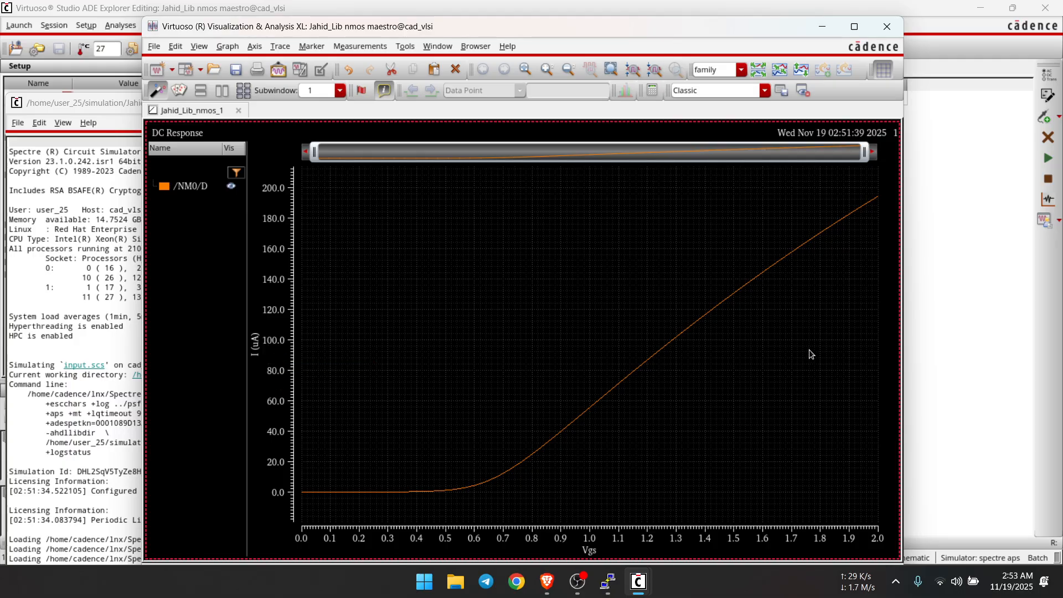
{"action": "key", "text": "super+shift+s"}
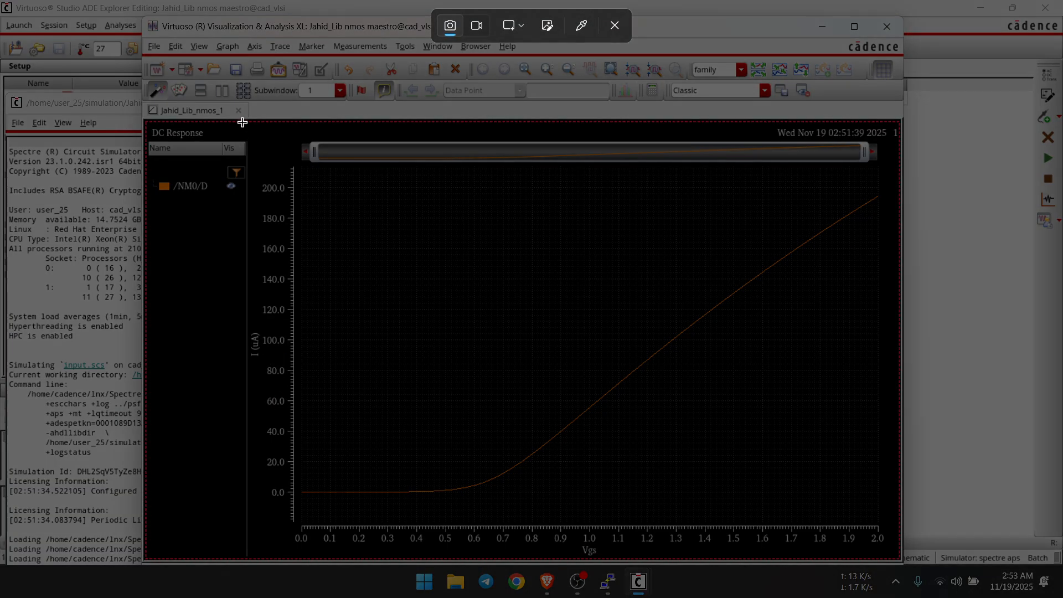
{"action": "left_click_drag", "start_coordinate": [249, 122], "coordinate": [897, 562]}
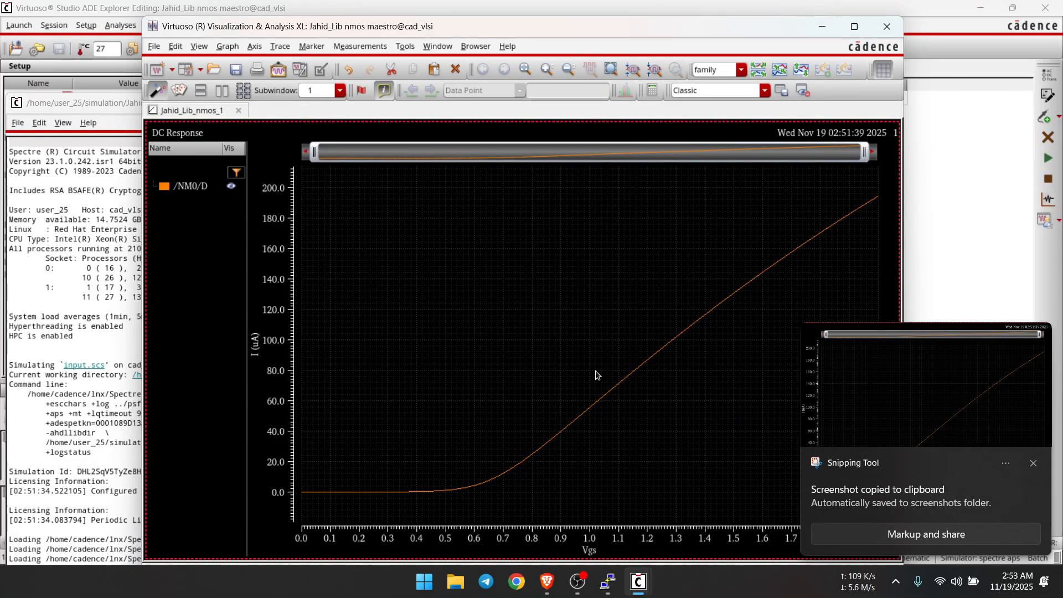
{"action": "mouse_move", "coordinate": [487, 442]}
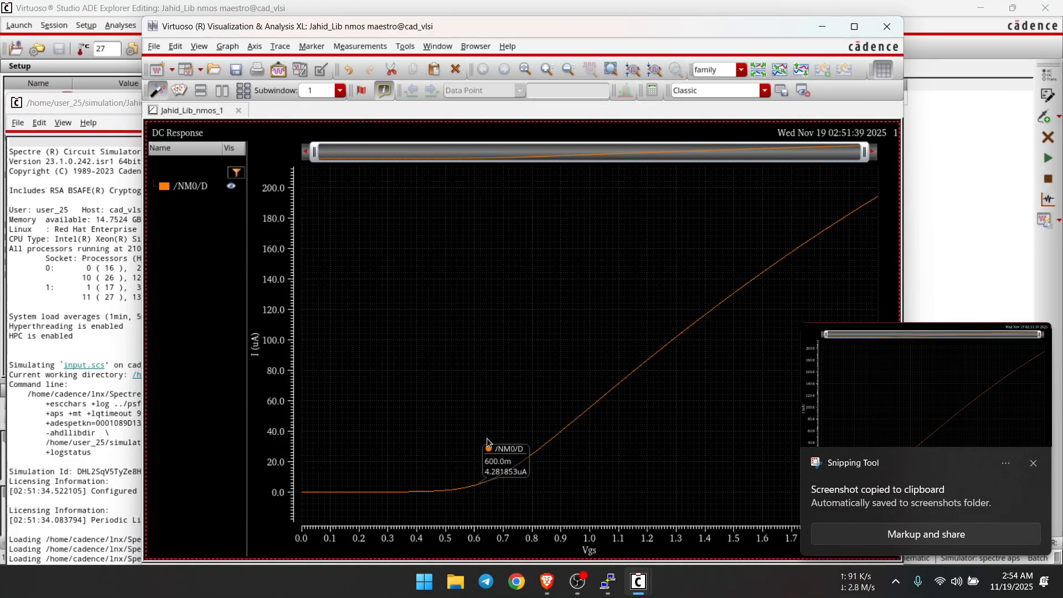
{"action": "left_click_drag", "start_coordinate": [628, 31], "coordinate": [629, 26]}
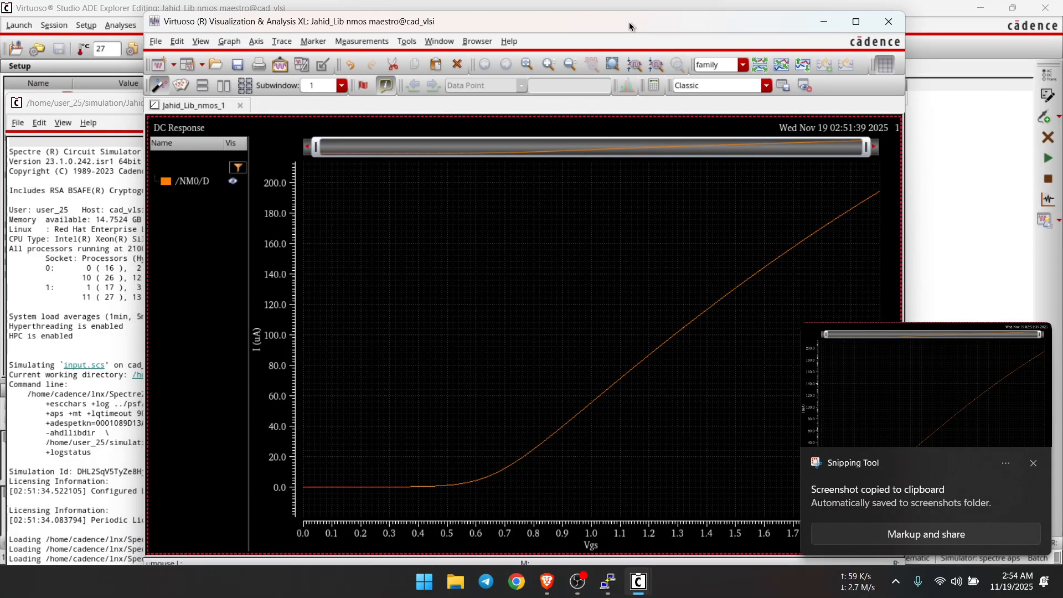
- Switch to the browser to review the n-MOS threshold voltage requirement in the Classroom assignment, minimize the browser and show the desktop
{"action": "left_click", "coordinate": [546, 581]}
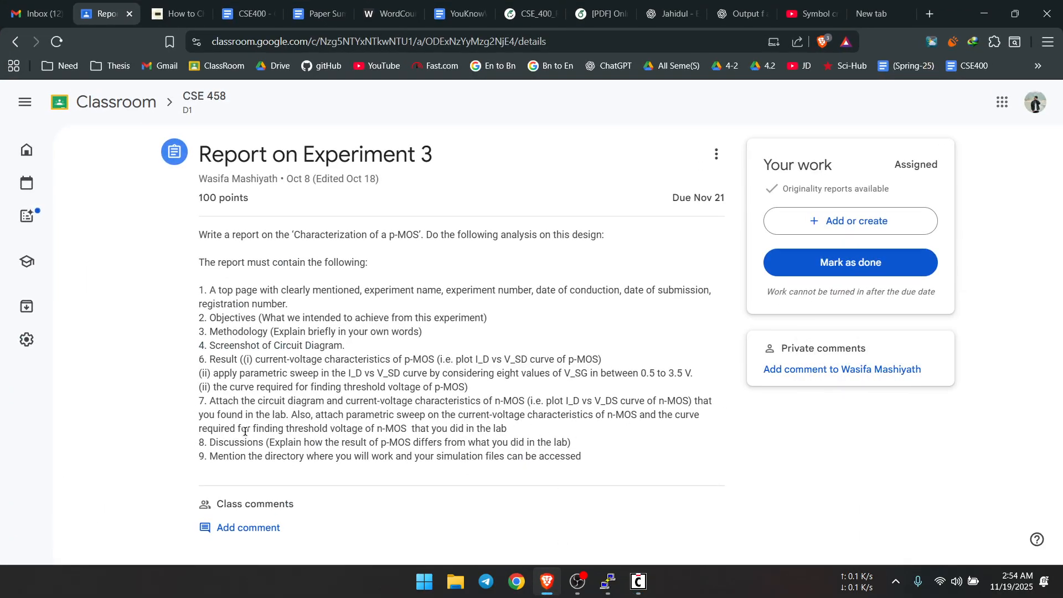
{"action": "left_click_drag", "start_coordinate": [253, 427], "coordinate": [363, 429]}
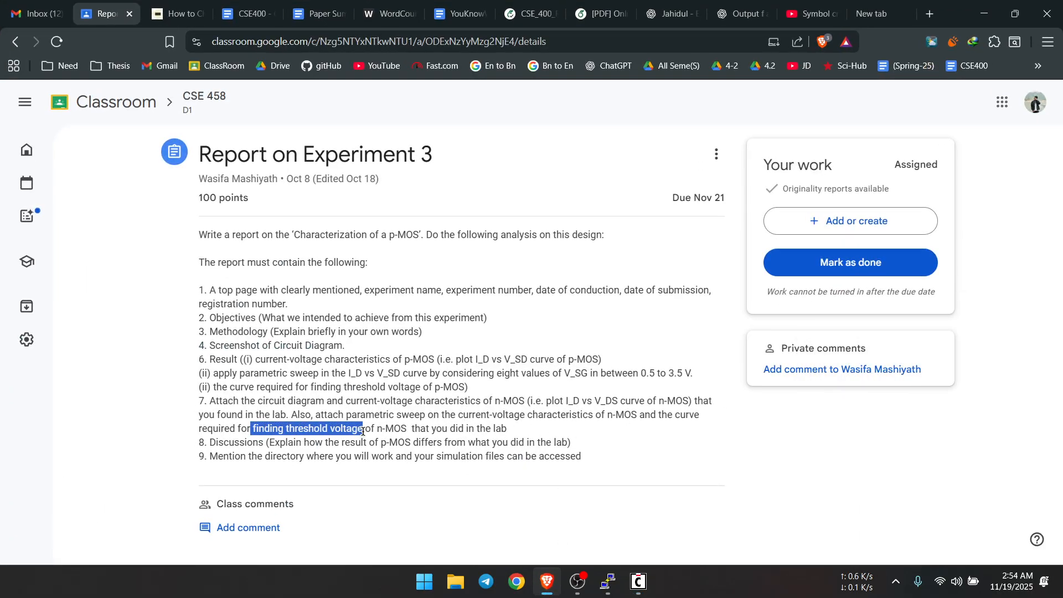
{"action": "left_click", "coordinate": [402, 430]}
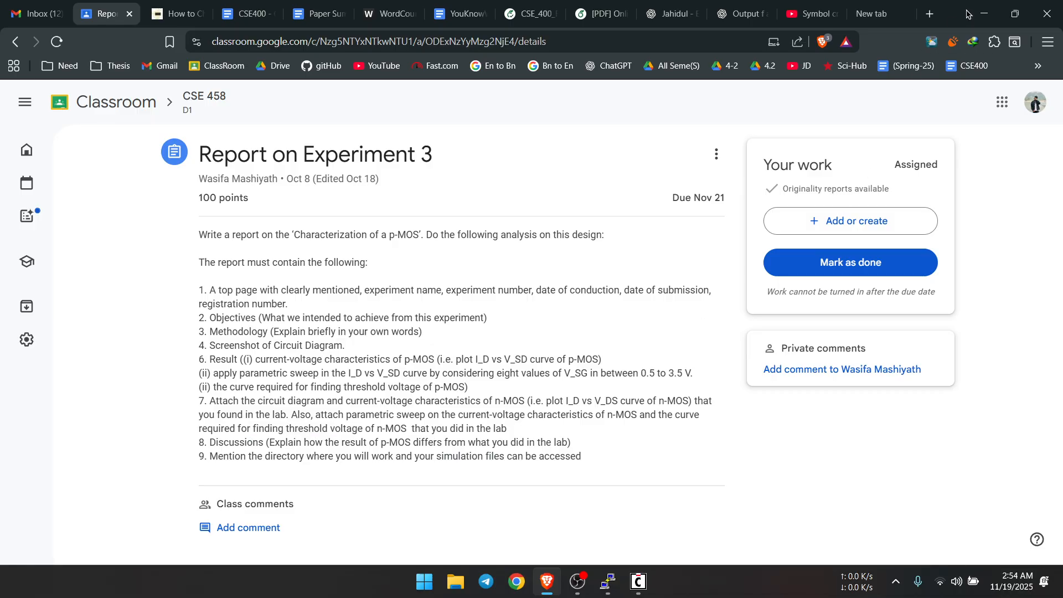
{"action": "left_click", "coordinate": [984, 13]}
{"action": "mouse_move", "coordinate": [480, 479]}
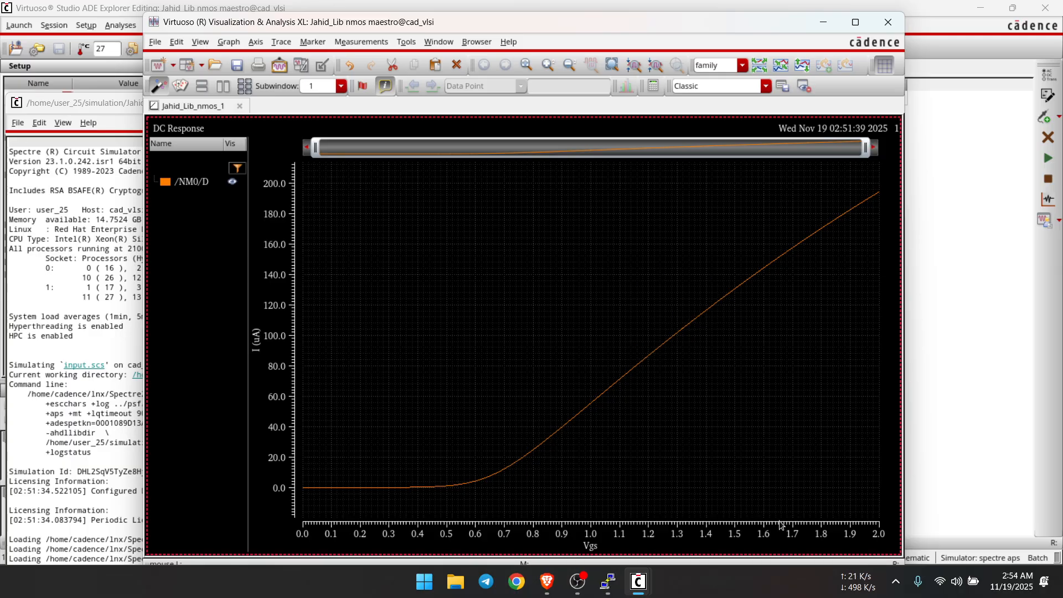
{"action": "key", "text": "super+d"}
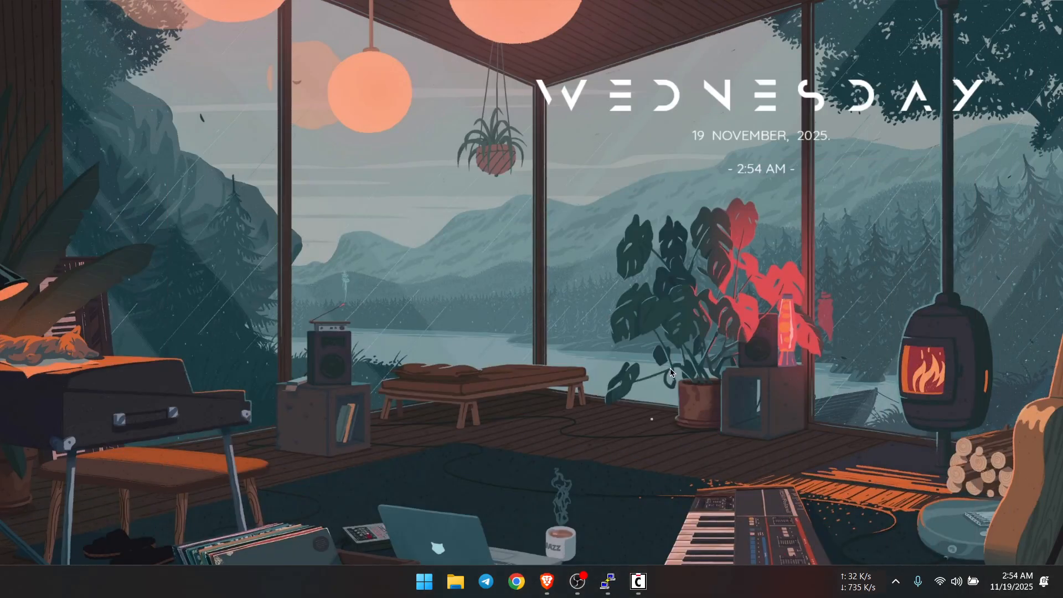